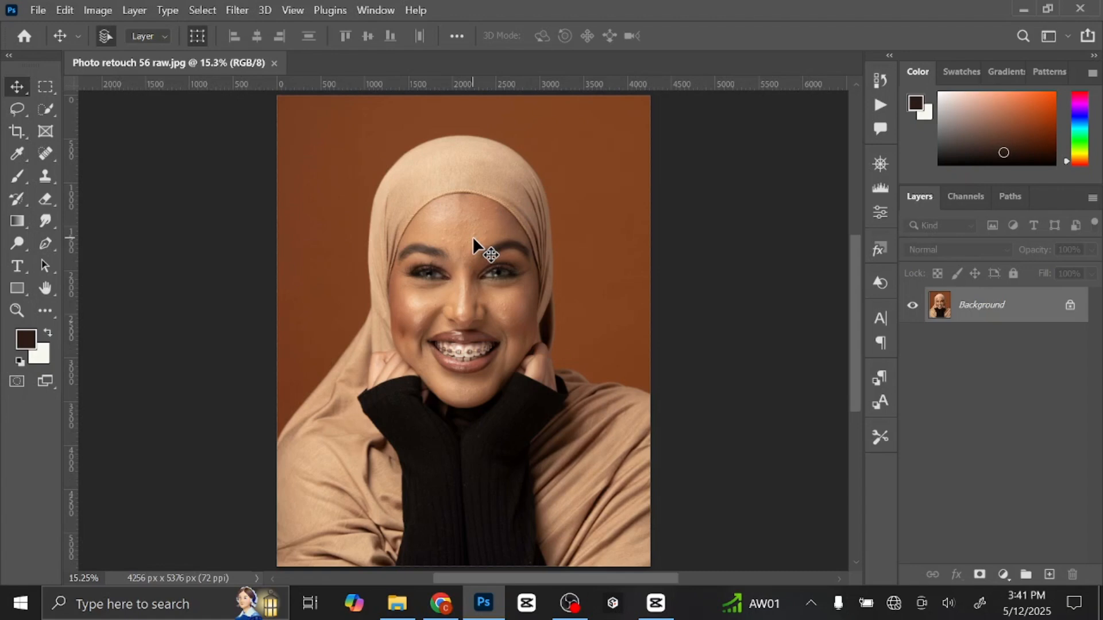
Duplicate the Background layer and rename the copy Blemish.
key(ctrl+j)
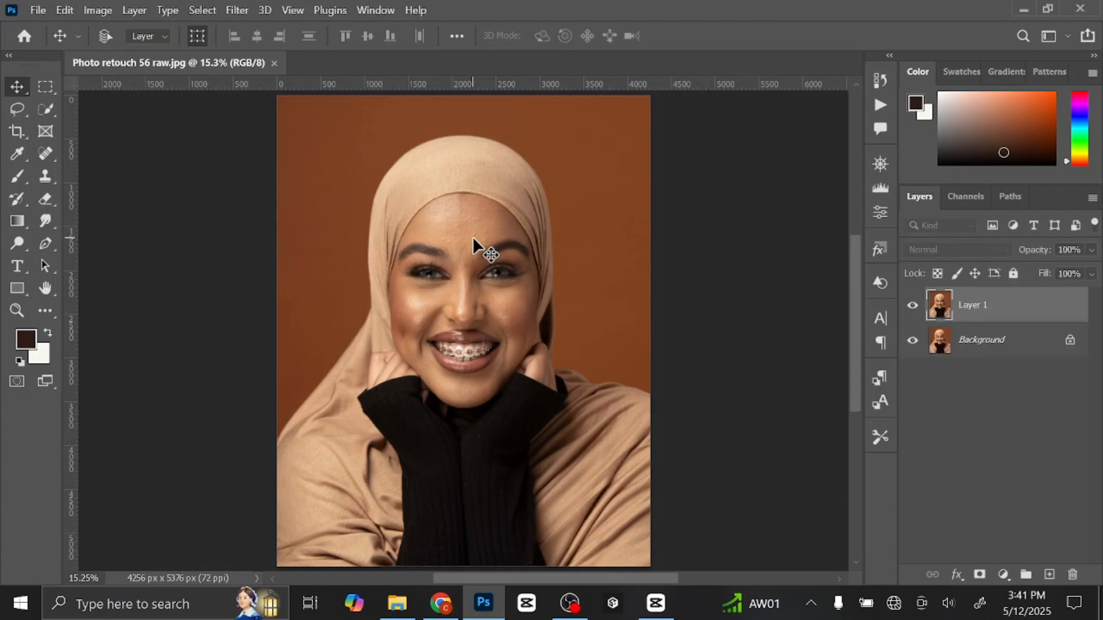
double_click(972, 307)
text(Blemish)
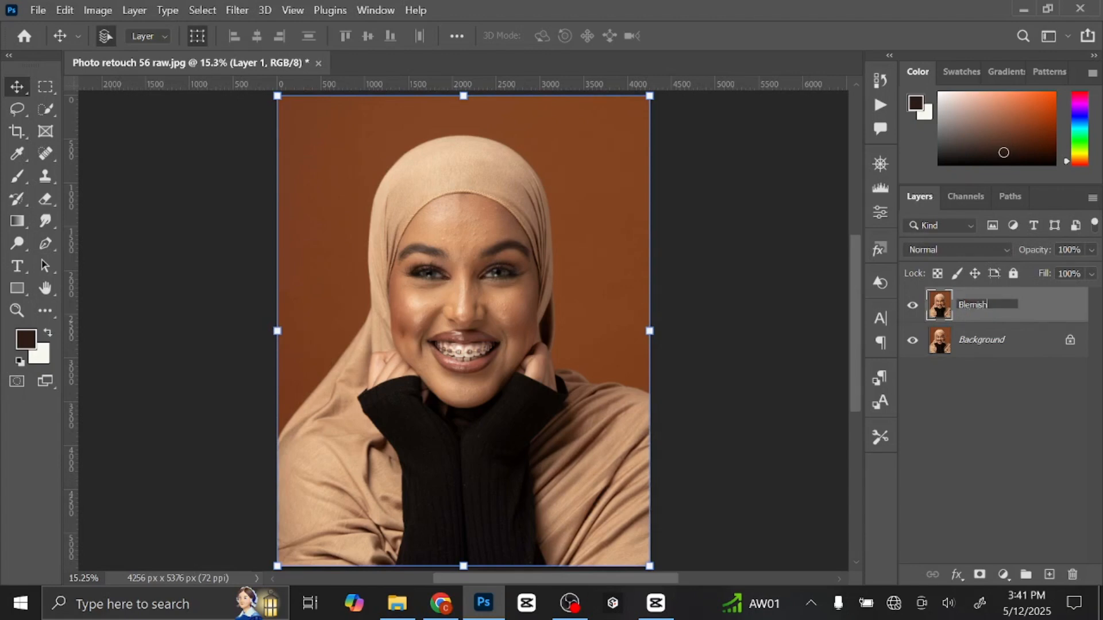
key(Return)
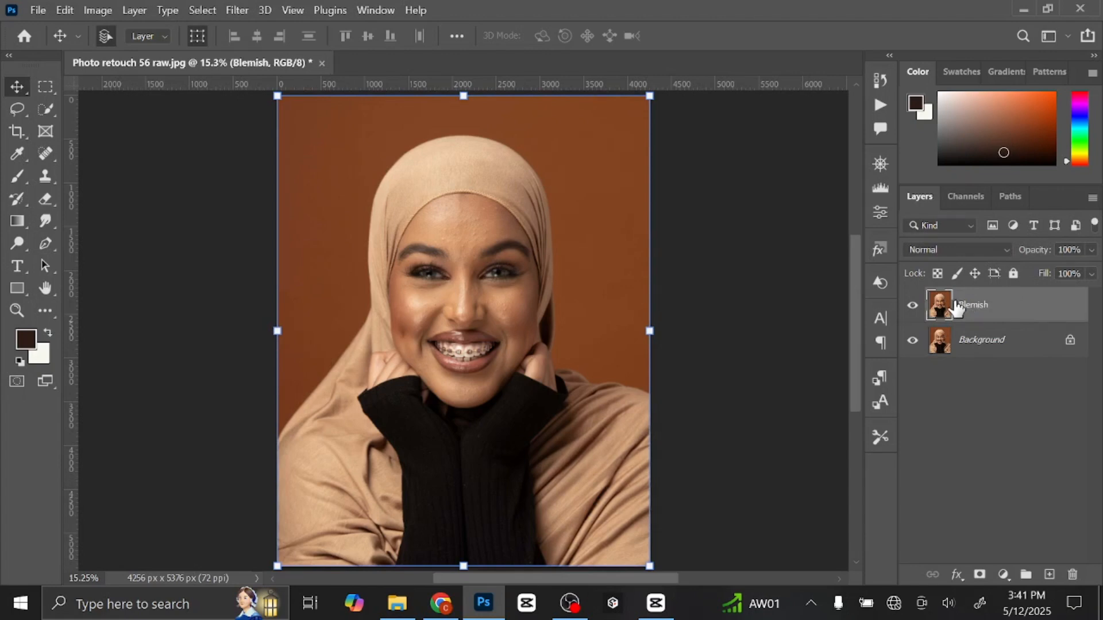
Heal the bumps on the forehead just above the inner end of the image-right eyebrow with the Spot Healing Brush at size 50.
click(46, 153)
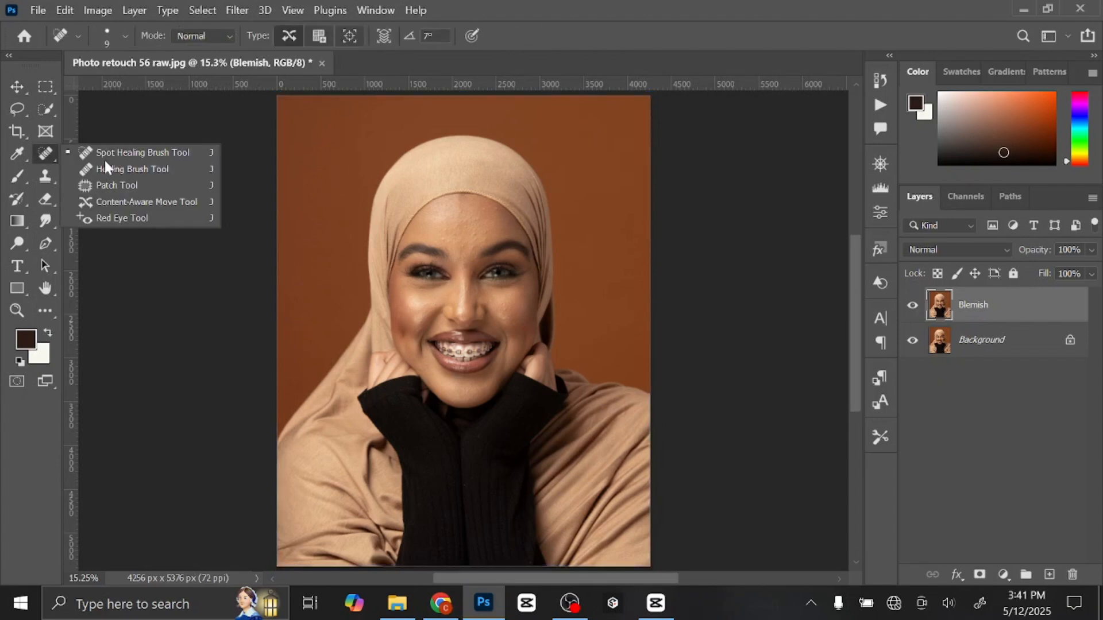
click(136, 154)
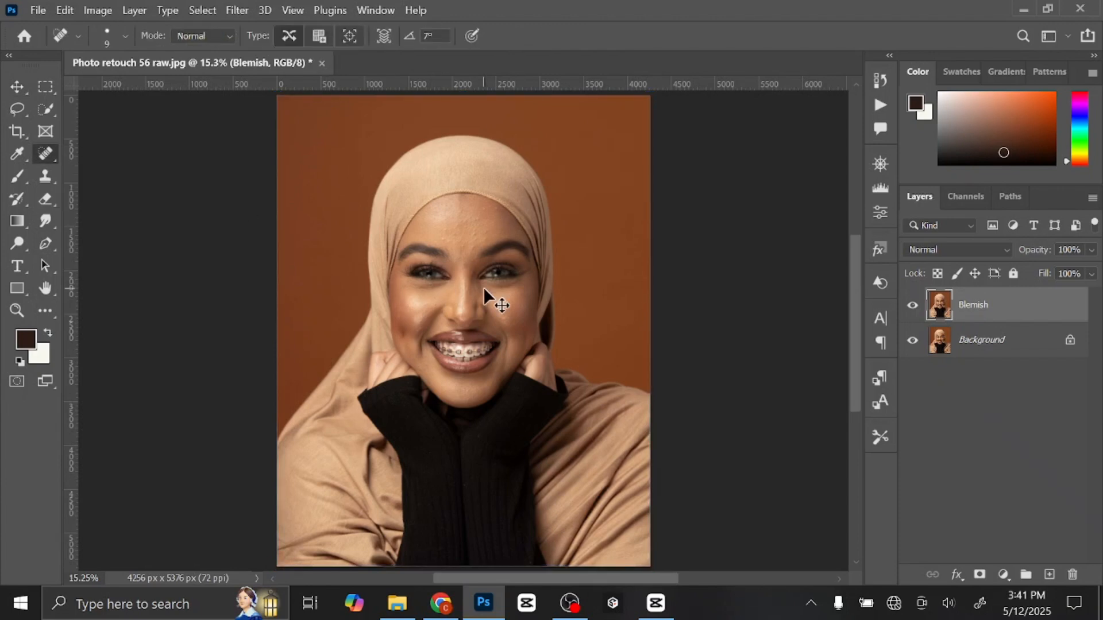
scroll(483, 287, up, 3)
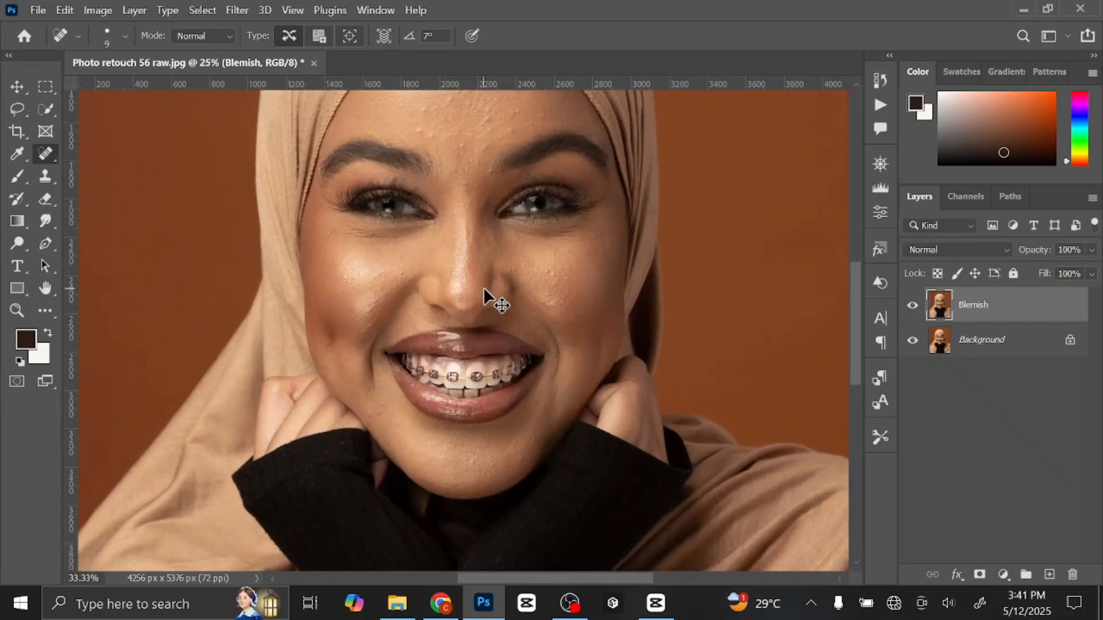
scroll(484, 287, up, 1)
mouse_move(574, 254)
mouse_down()
mouse_move(590, 396)
mouse_move(581, 471)
mouse_up()
key(ctrl+plus)
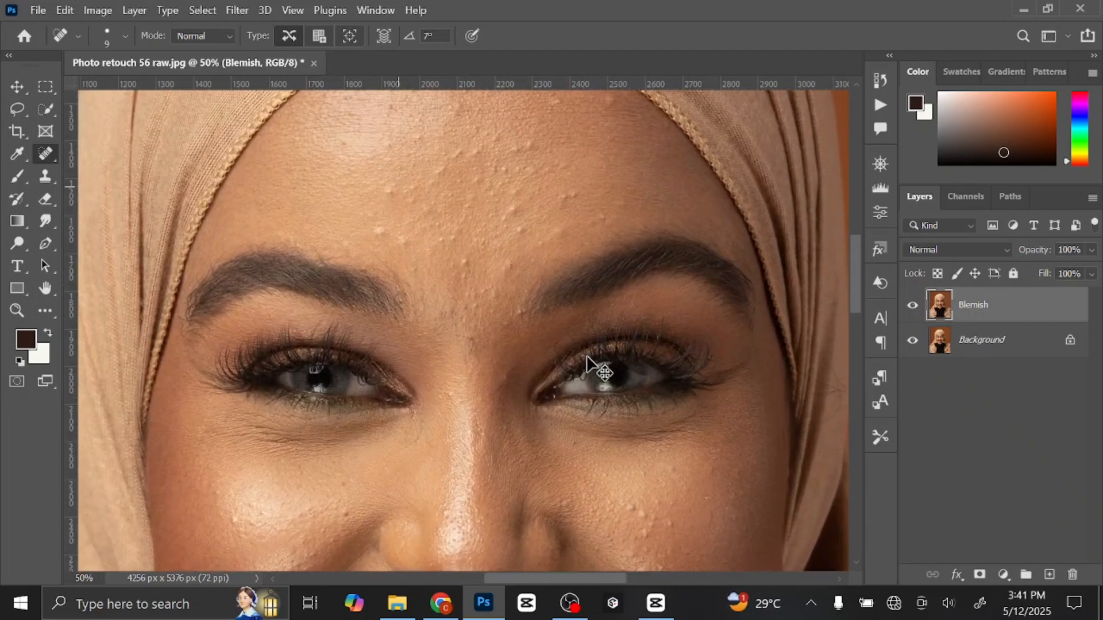
drag(554, 282, 539, 374)
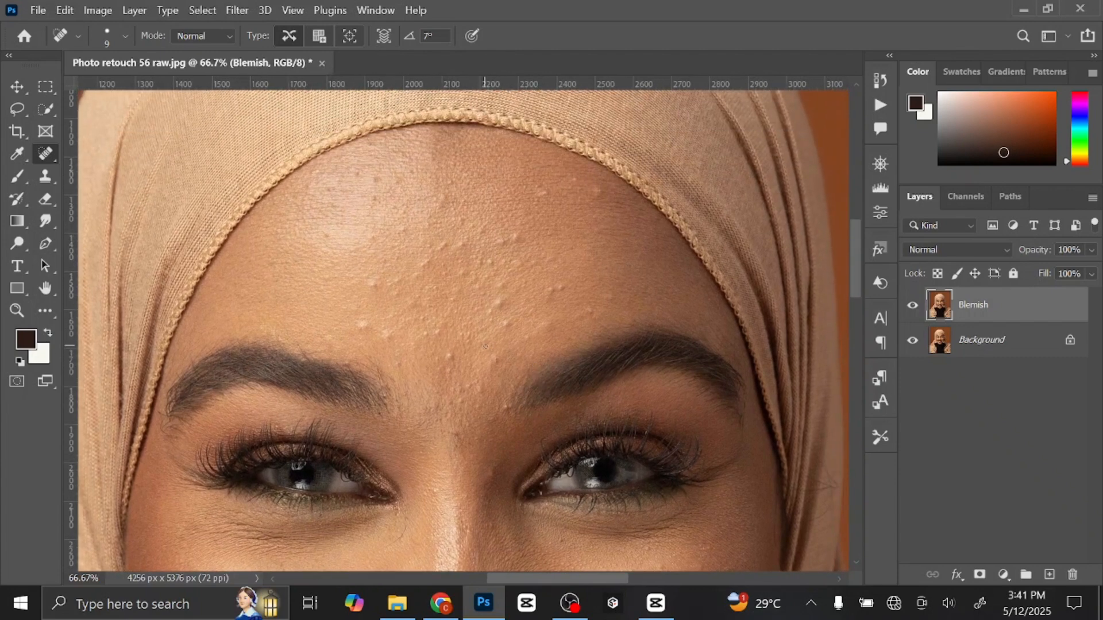
key(bracketright)
key(bracketright)
key(bracketright)
click(491, 360)
click(507, 327)
click(522, 339)
click(547, 327)
click(547, 291)
click(556, 288)
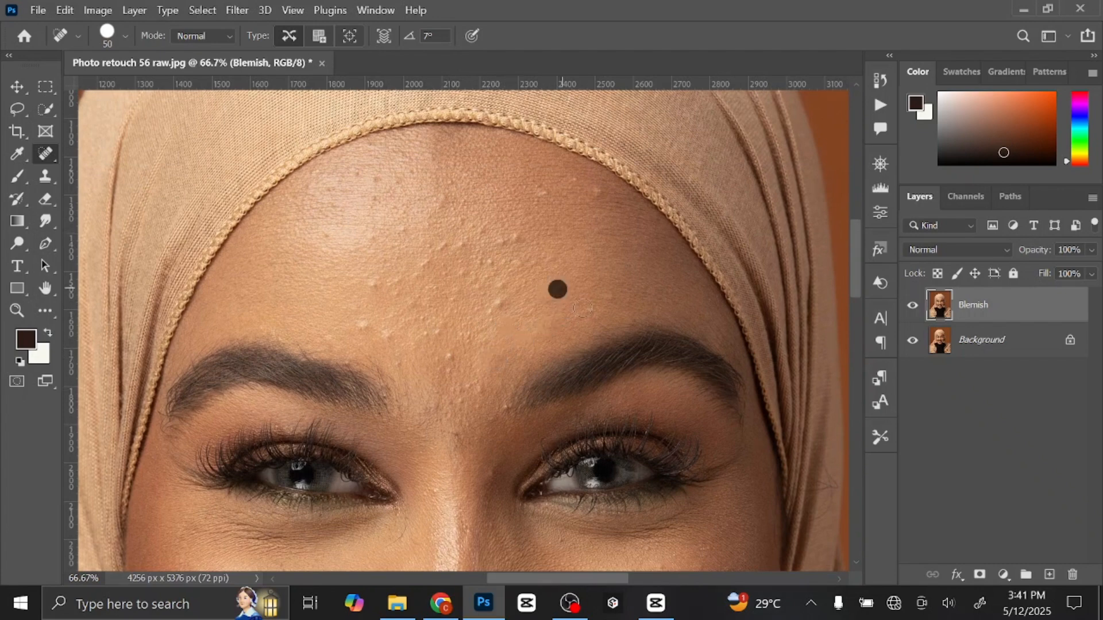
Heal the spots on the image-right side of the forehead, from above the eyebrow up to the scarf edge.
click(584, 314)
click(613, 296)
click(599, 192)
click(573, 179)
click(544, 193)
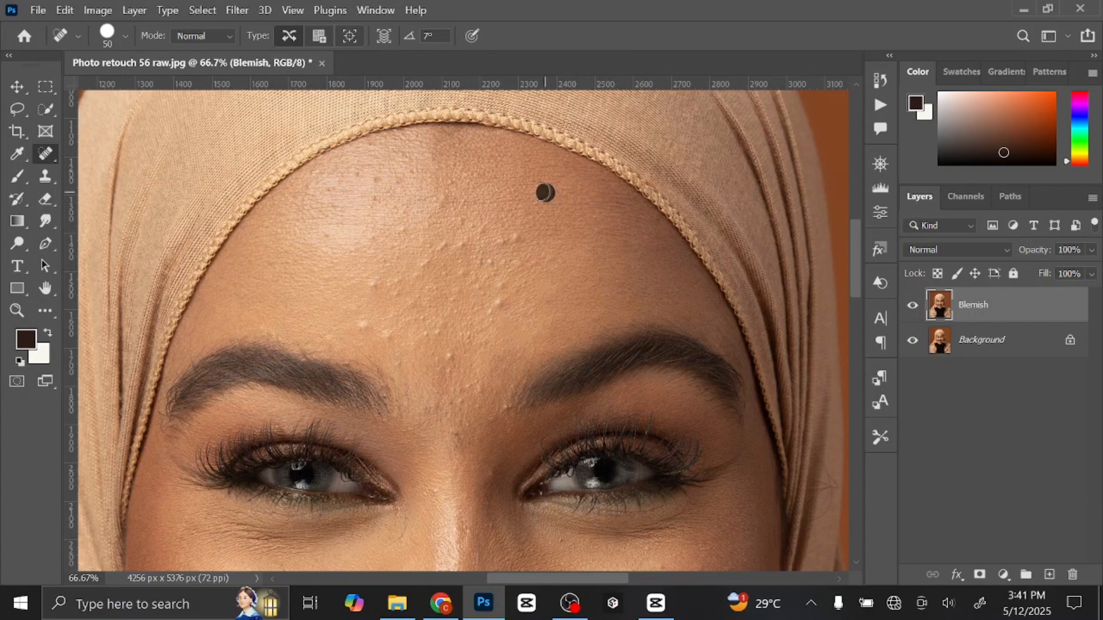
Spot-heal the cluster of bumps across the centre of the forehead, from near the scarf edge down to mid-forehead.
click(517, 236)
click(481, 228)
click(471, 225)
click(448, 197)
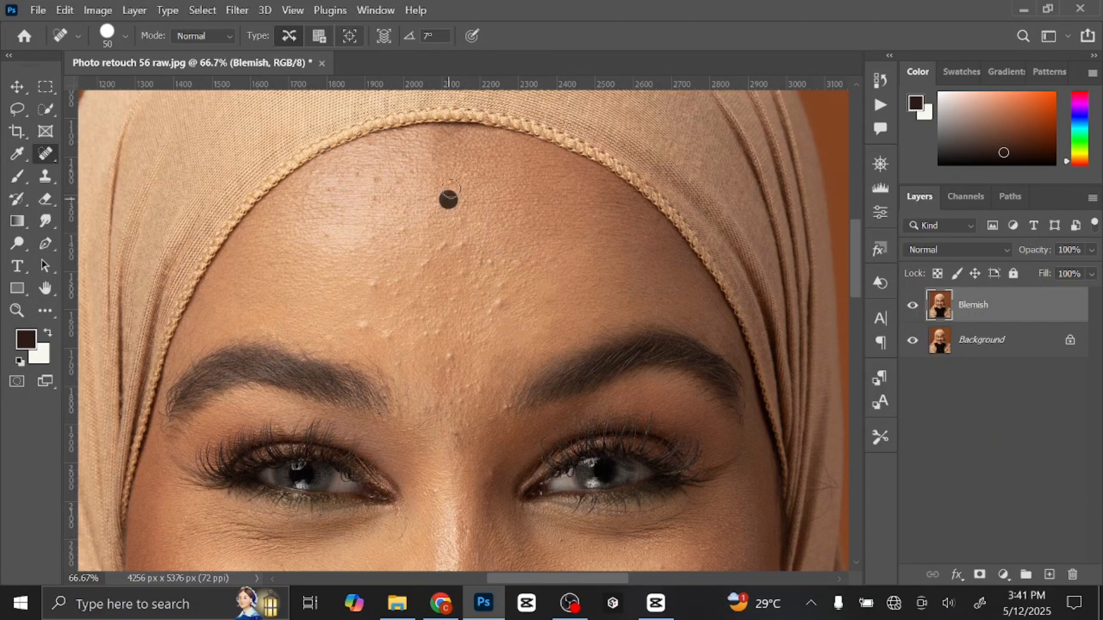
click(451, 184)
click(441, 248)
click(464, 241)
click(464, 275)
click(482, 262)
click(496, 276)
click(499, 305)
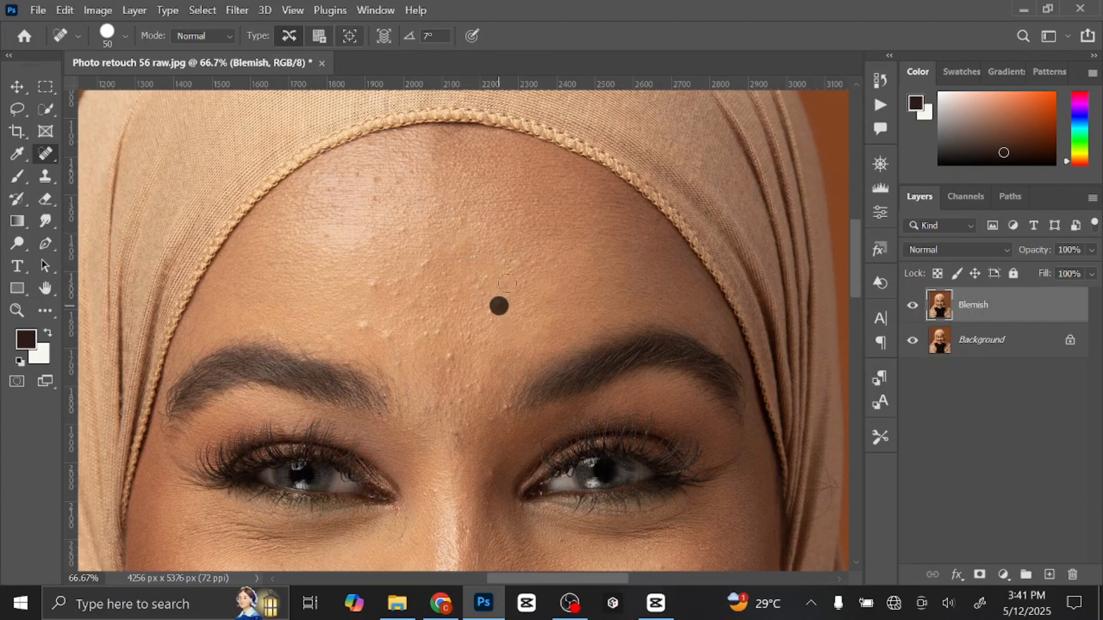
click(518, 262)
click(531, 263)
click(548, 259)
Spot-heal the bumps on the lower forehead above the inner end of the image-left eyebrow.
click(439, 332)
click(428, 331)
click(419, 312)
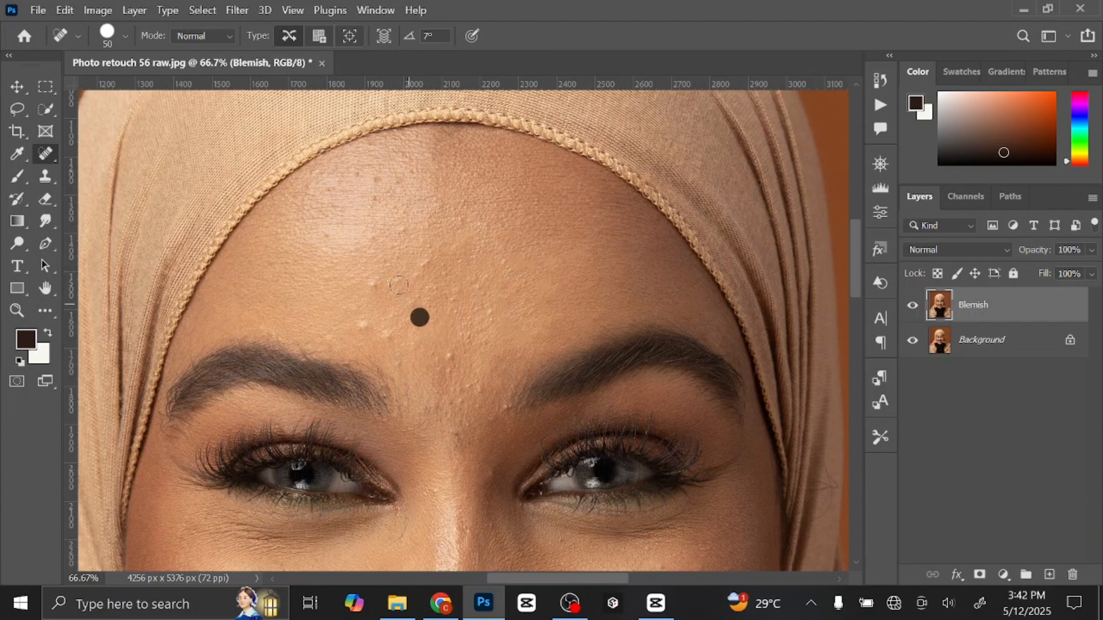
click(397, 290)
click(363, 323)
click(382, 331)
click(396, 362)
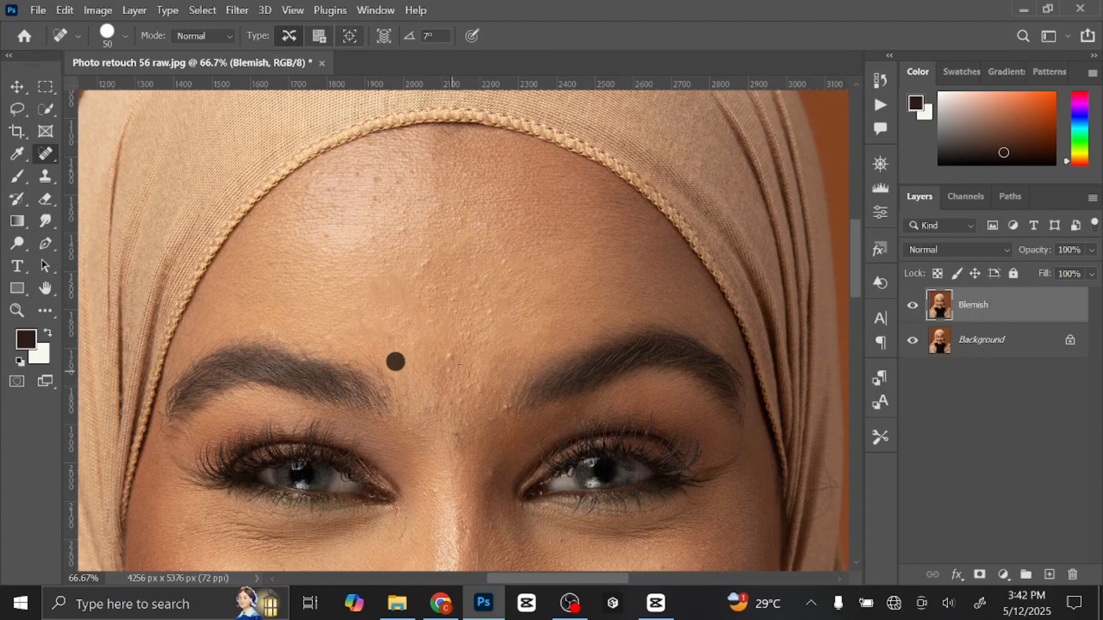
Heal the bumps between the eyebrows, reducing the Spot Healing Brush to size 35 for the finer spots.
click(451, 356)
click(449, 369)
click(477, 386)
click(453, 391)
key(bracketright)
key(bracketright)
key(bracketright)
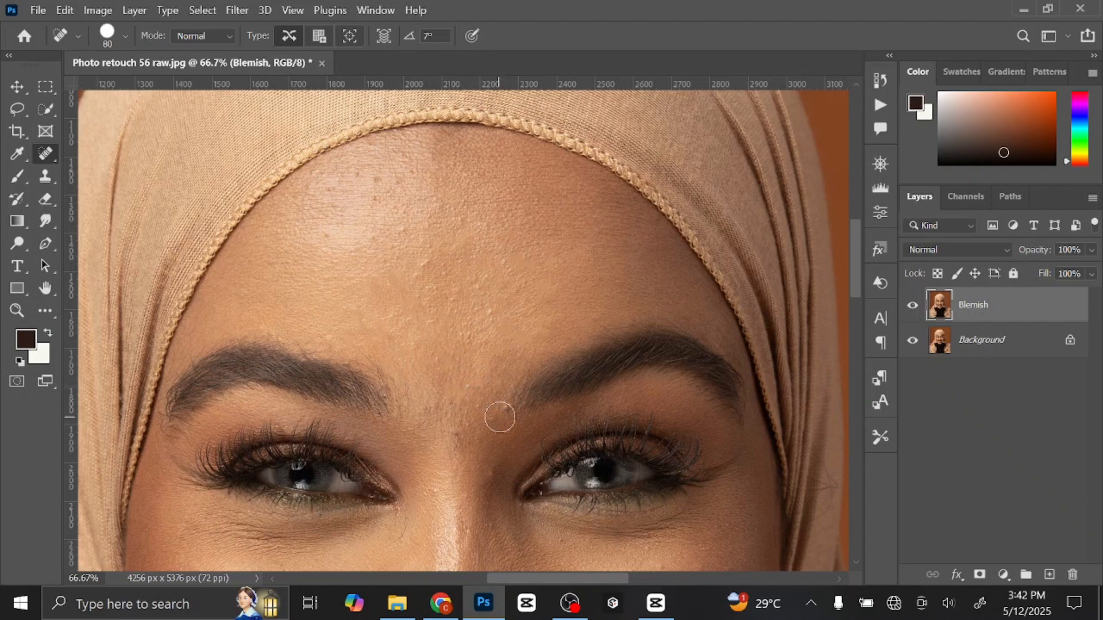
key(bracketleft)
key(bracketleft)
key(bracketleft)
key(bracketleft)
click(502, 409)
click(477, 407)
key(bracketleft)
click(456, 435)
click(430, 410)
Heal the remaining spots on the mid-forehead and the shiny image-left upper forehead with the size 35 brush.
click(468, 333)
click(489, 316)
click(423, 272)
click(403, 232)
click(378, 237)
click(326, 236)
click(373, 197)
click(395, 181)
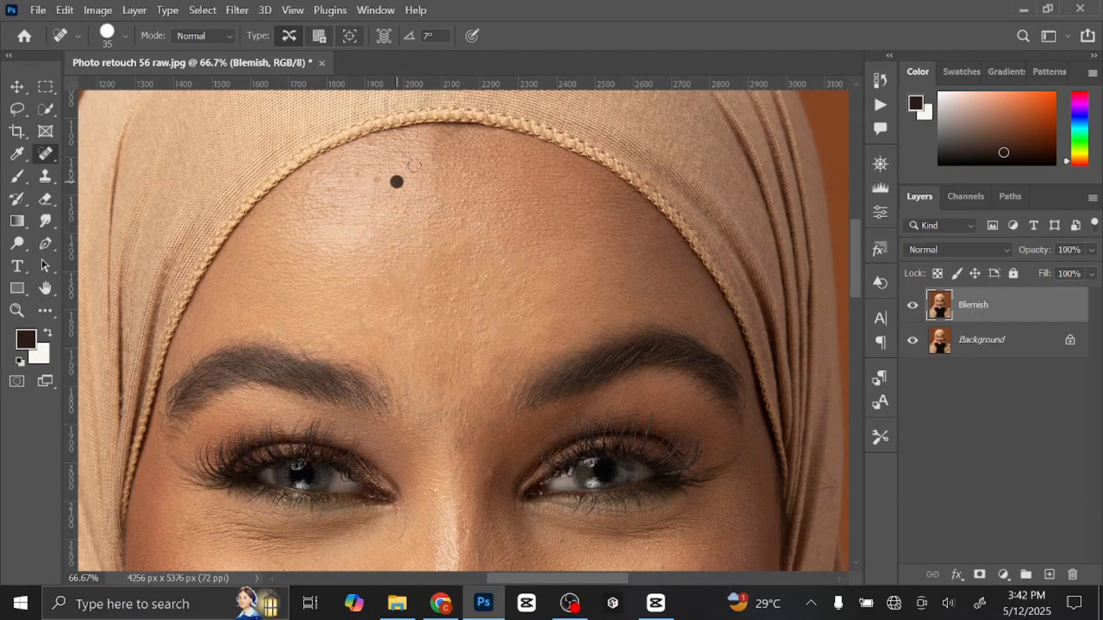
click(406, 168)
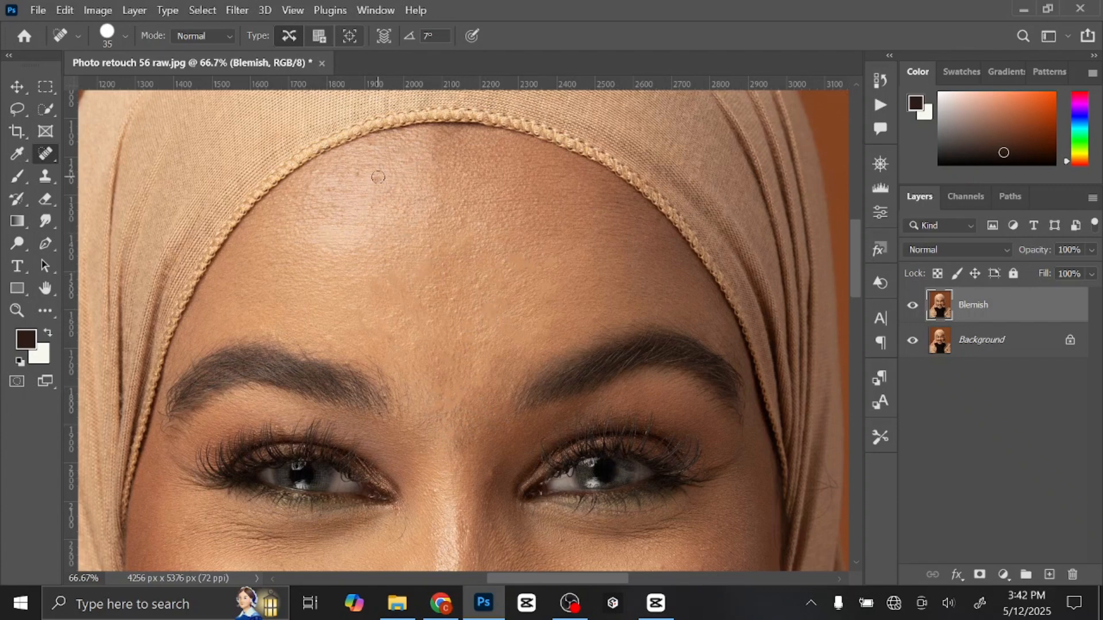
click(461, 337)
Heal the spots on the nose bridge and beside the inner eye corners, raising the brush size to 40.
drag(610, 400, 639, 254)
click(520, 323)
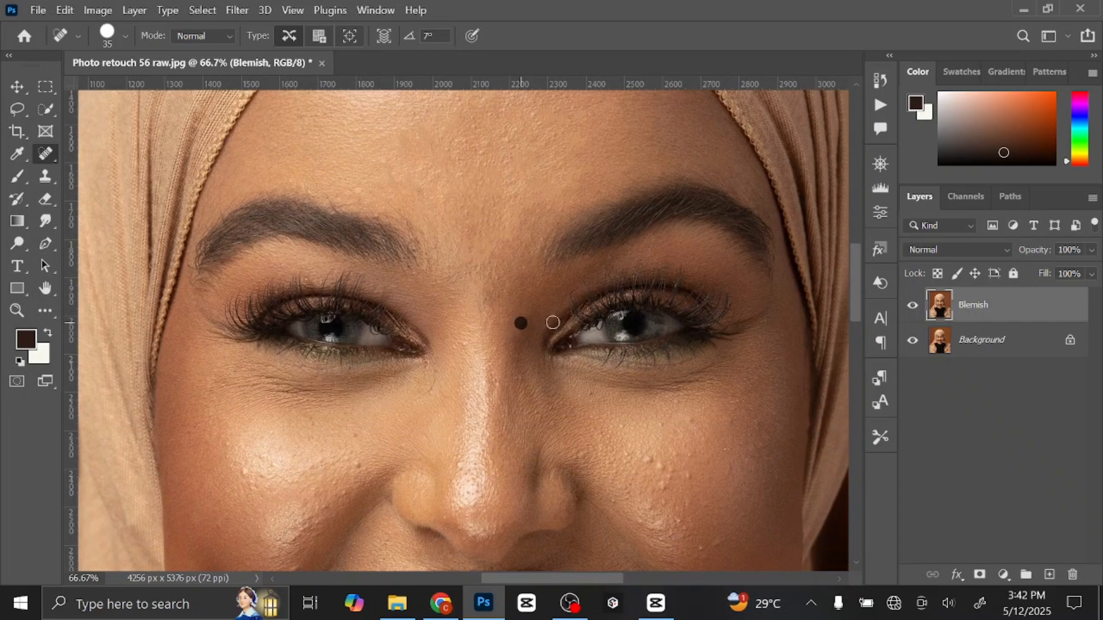
key(bracketright)
click(463, 344)
click(450, 289)
click(457, 270)
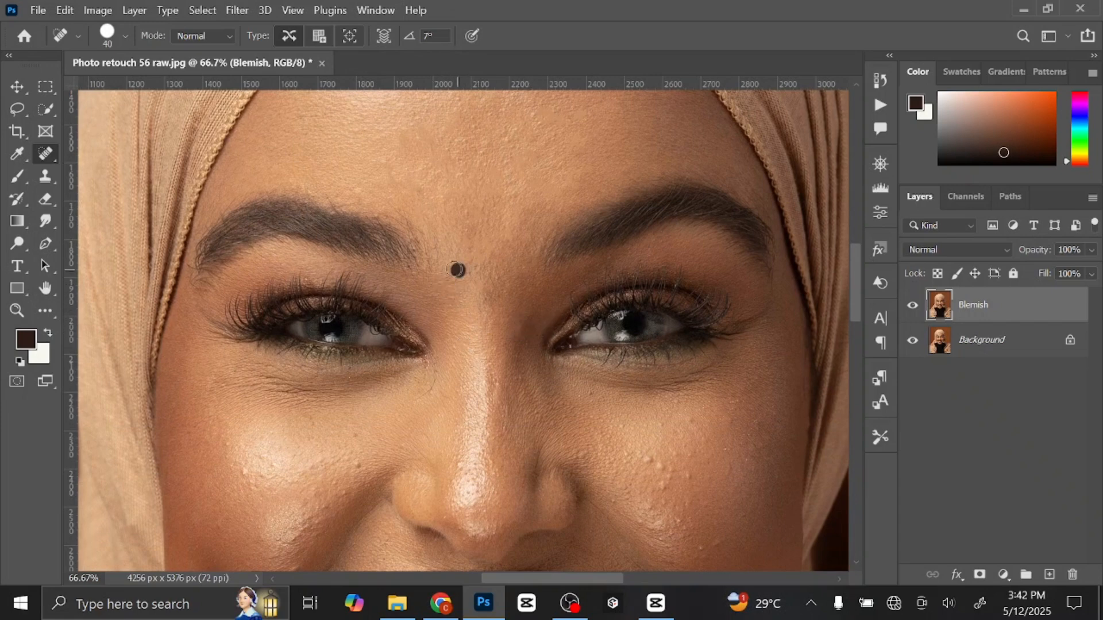
Set the healing brush to size 35 and remove the bumps on the outer and lower part of the image-right cheek.
key(bracketleft)
key(bracketleft)
key(bracketleft)
key(bracketright)
click(667, 459)
click(693, 419)
drag(692, 424, 652, 311)
click(619, 375)
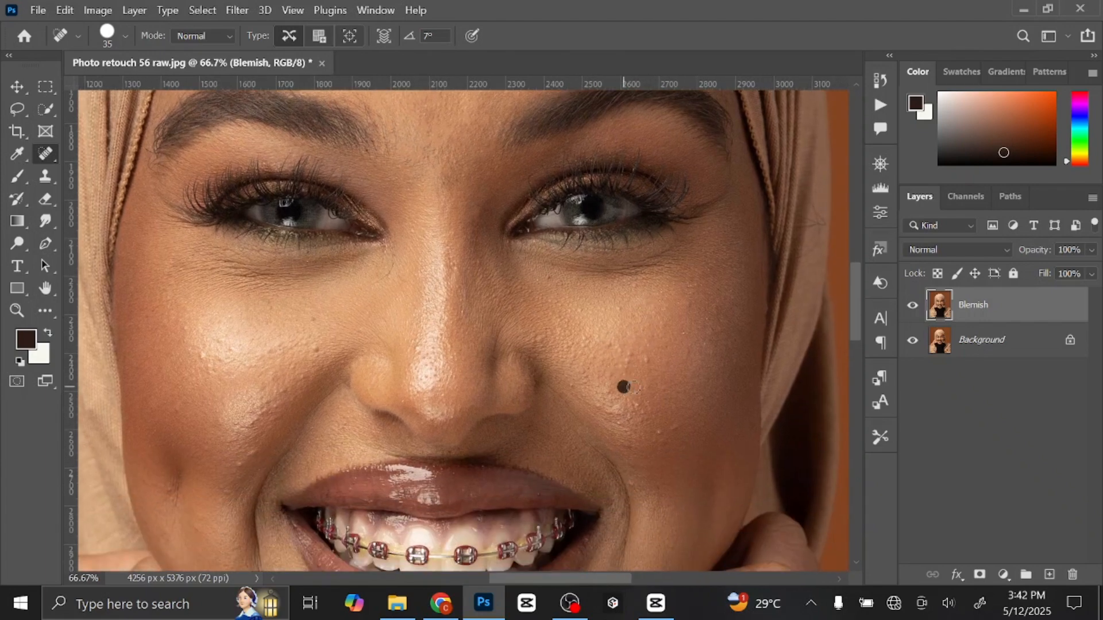
click(674, 389)
click(698, 402)
click(676, 427)
click(658, 441)
click(628, 445)
click(605, 407)
click(570, 383)
Spot-heal the skin along the image-right side of the nose, below the eye and on the upper outer cheek.
click(532, 333)
click(505, 307)
click(509, 289)
click(552, 278)
click(640, 362)
click(689, 340)
click(695, 305)
Spot-heal the remaining bumps in the middle of the image-right cheek.
click(614, 348)
click(591, 357)
click(568, 347)
click(583, 324)
click(601, 335)
click(607, 388)
click(624, 416)
click(632, 398)
Spot-heal the dark spots on the inner and lower part of the image-left cheek.
click(312, 350)
click(266, 350)
click(276, 376)
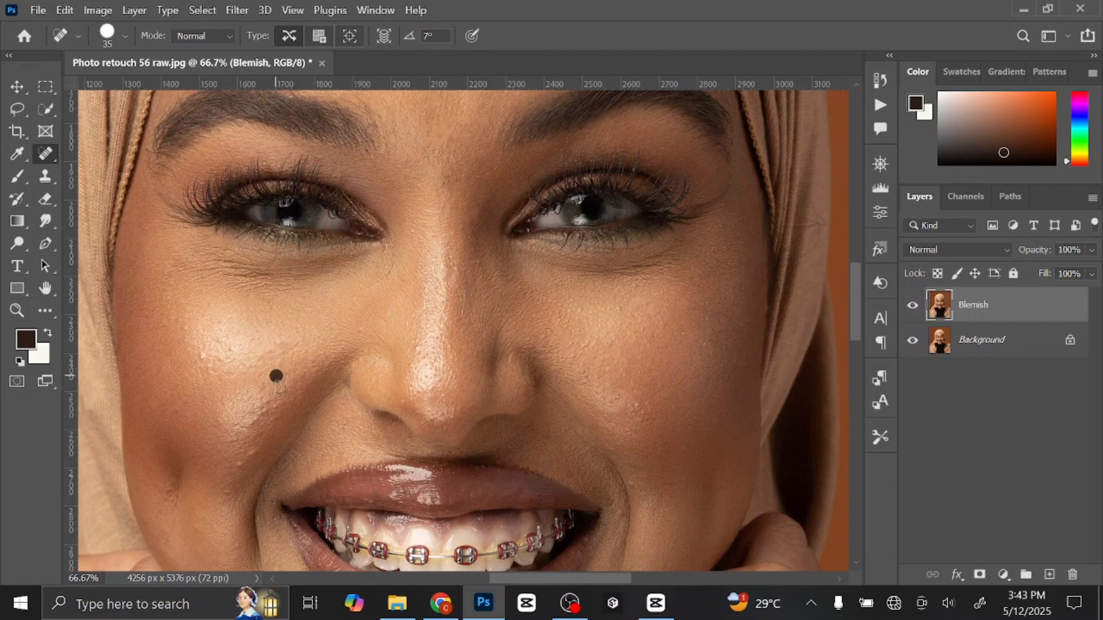
click(248, 455)
click(235, 464)
click(256, 433)
click(260, 419)
click(269, 403)
click(257, 408)
click(240, 415)
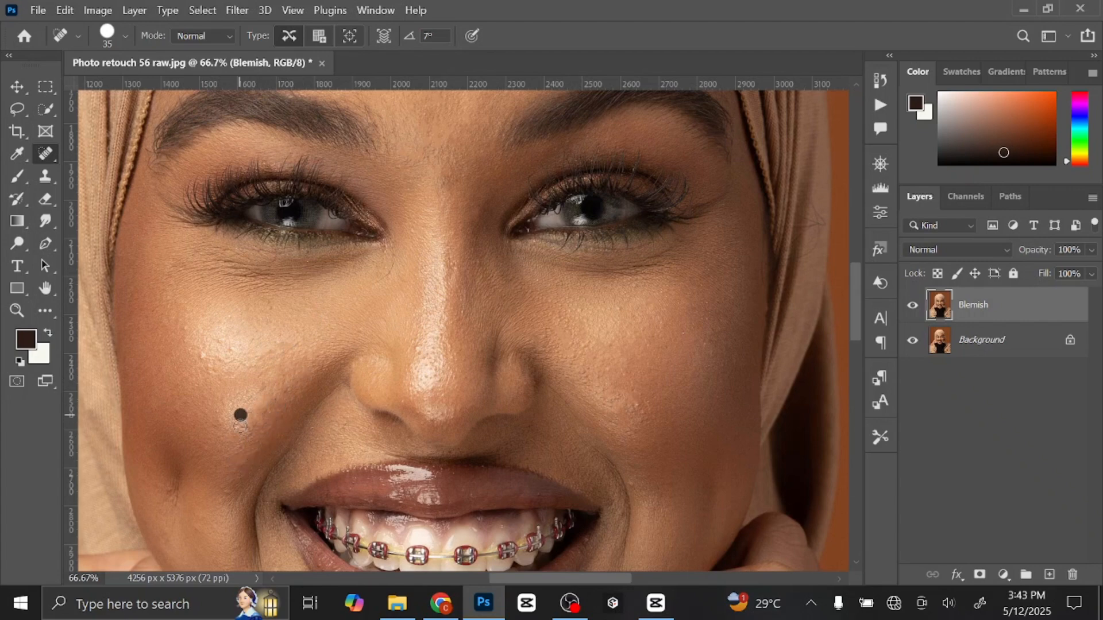
Spot-heal the small bumps on the highlighted and outer areas of the image-left cheek, up to the eye.
click(203, 443)
click(172, 406)
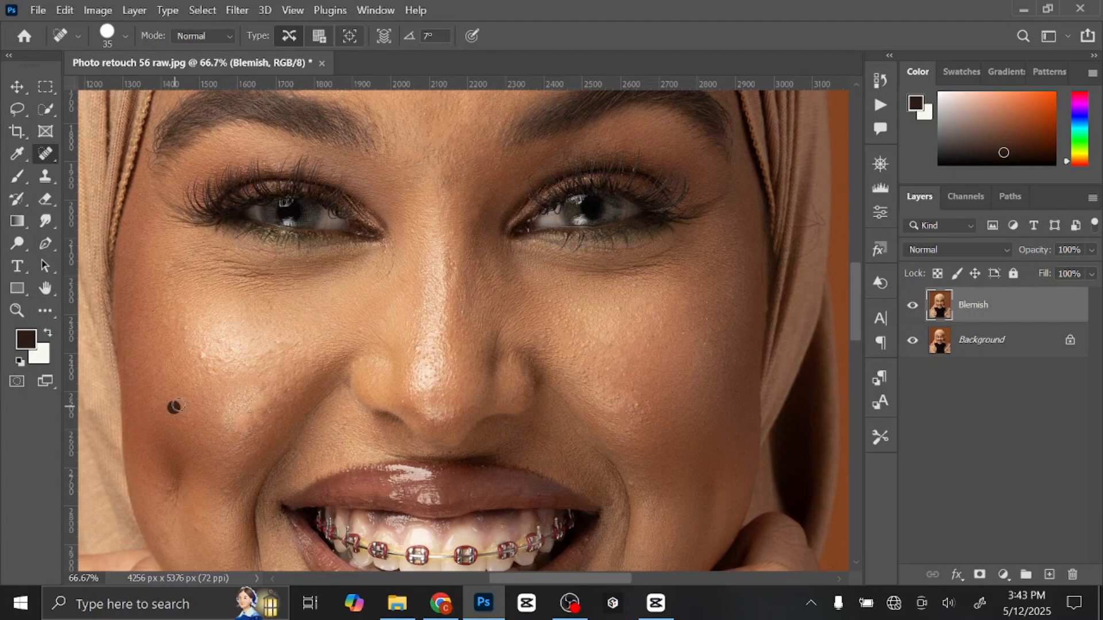
click(201, 352)
click(217, 360)
click(250, 363)
click(266, 350)
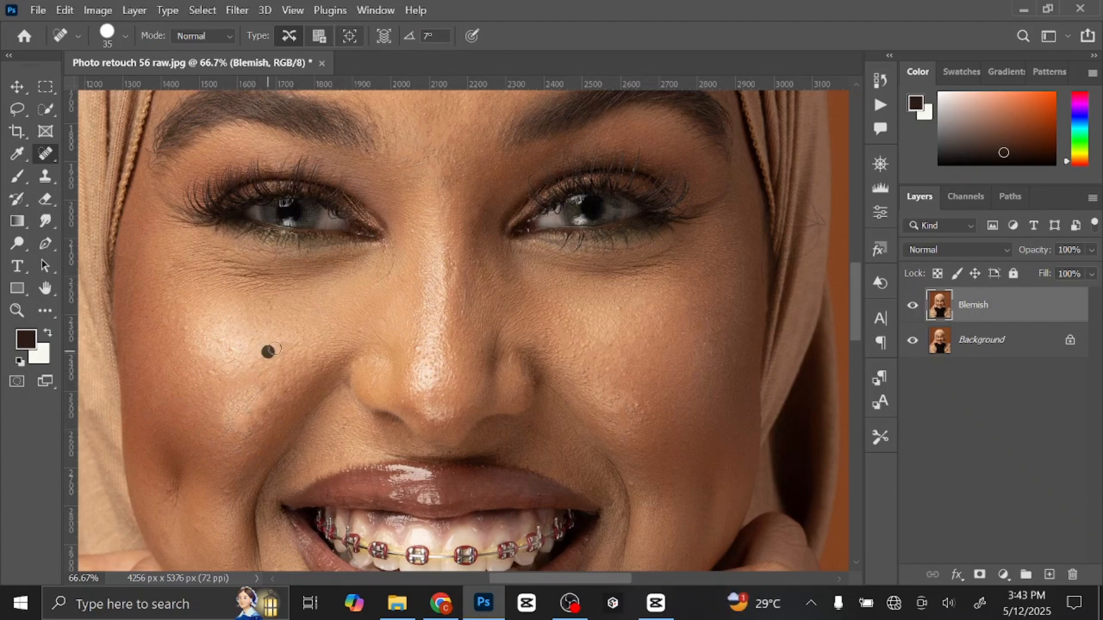
click(285, 348)
click(232, 350)
click(217, 340)
click(172, 320)
click(169, 265)
Spot-heal the blemishes on the nose and on the image-left lower cheek and jaw beside the mouth.
click(435, 414)
click(442, 347)
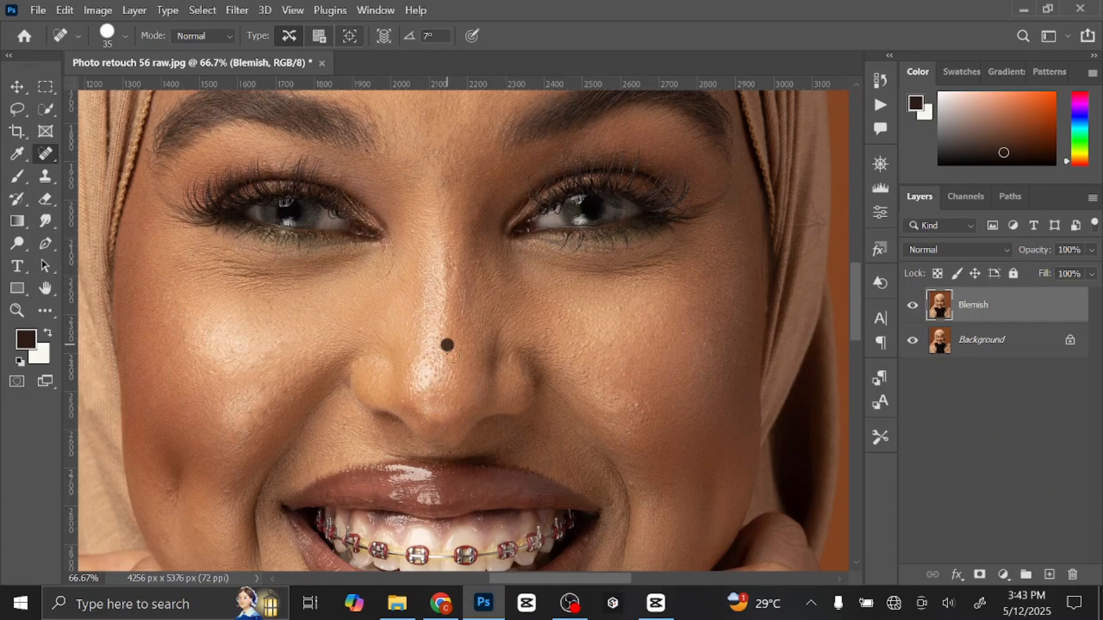
drag(379, 540, 405, 336)
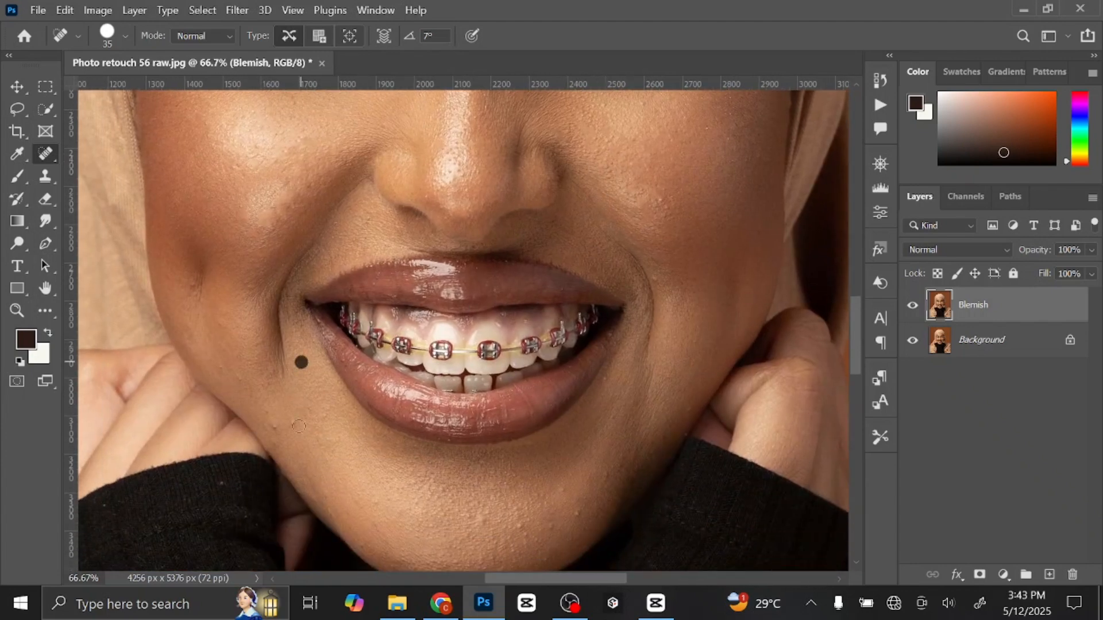
click(238, 376)
click(273, 372)
click(178, 278)
drag(467, 482, 459, 445)
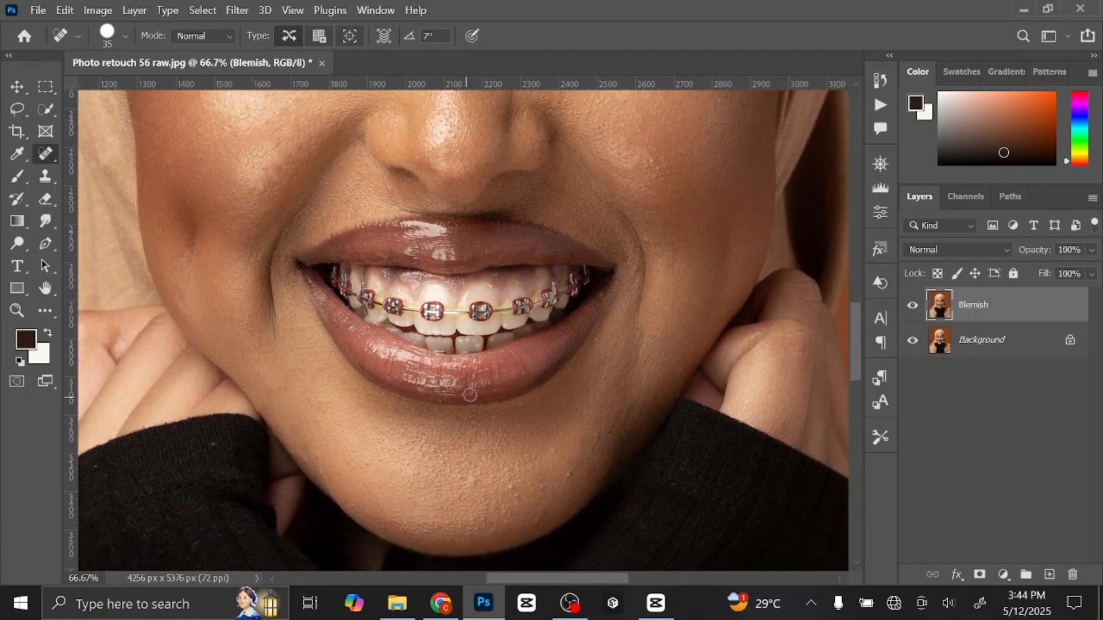
Reduce the healing brush to size 30 and remove the bumps across the chin and below the lower lip.
key([)
click(511, 486)
click(545, 486)
click(600, 441)
click(365, 464)
click(431, 531)
click(445, 523)
click(462, 522)
click(482, 519)
click(489, 531)
click(509, 513)
click(521, 500)
click(538, 519)
click(506, 434)
click(398, 449)
Touch up the leftover spots on the image-right cheek, the side of the nose bridge and the mid-forehead with the size 30 healing brush.
mouse_move(648, 305)
mouse_down()
mouse_move(649, 423)
mouse_move(600, 421)
mouse_up()
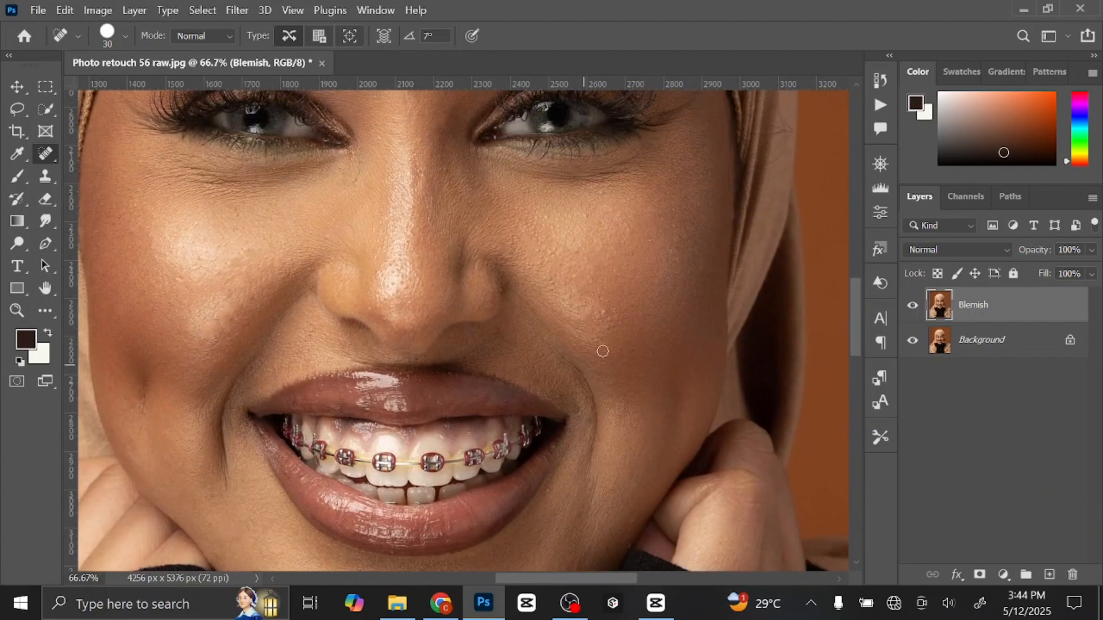
click(604, 319)
drag(683, 223, 724, 392)
drag(590, 265, 620, 390)
click(517, 421)
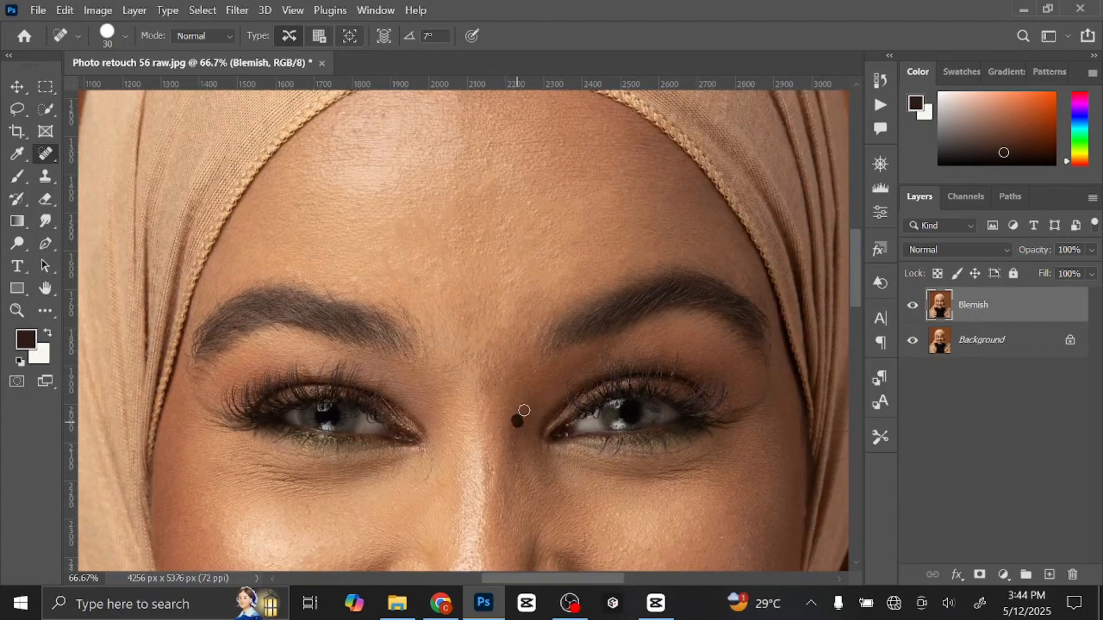
drag(522, 451, 524, 510)
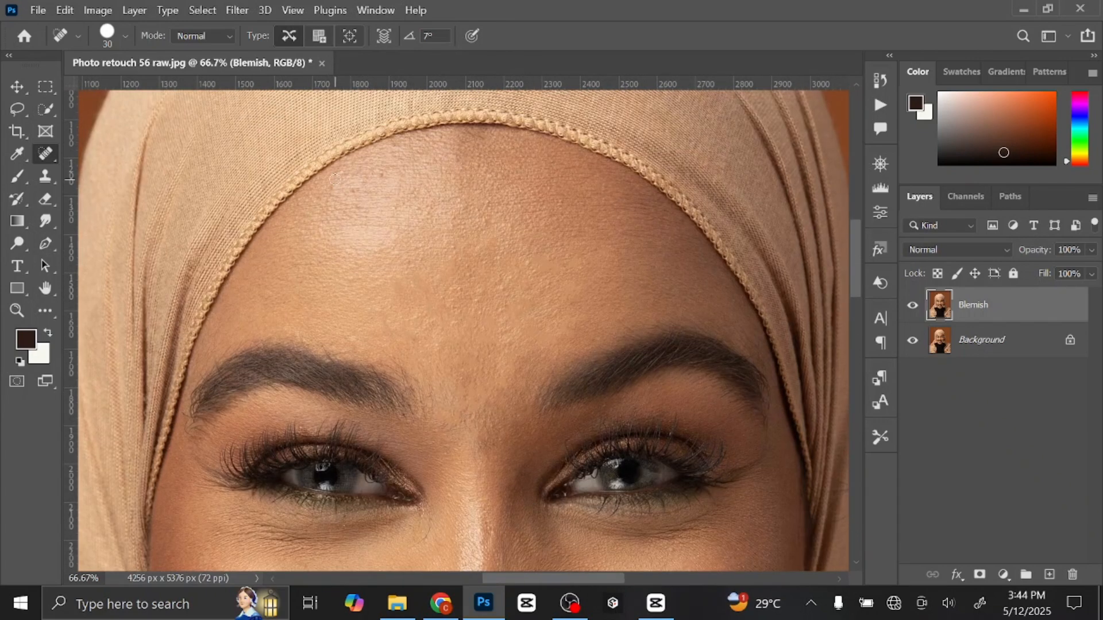
scroll(517, 287, down, 1)
click(508, 246)
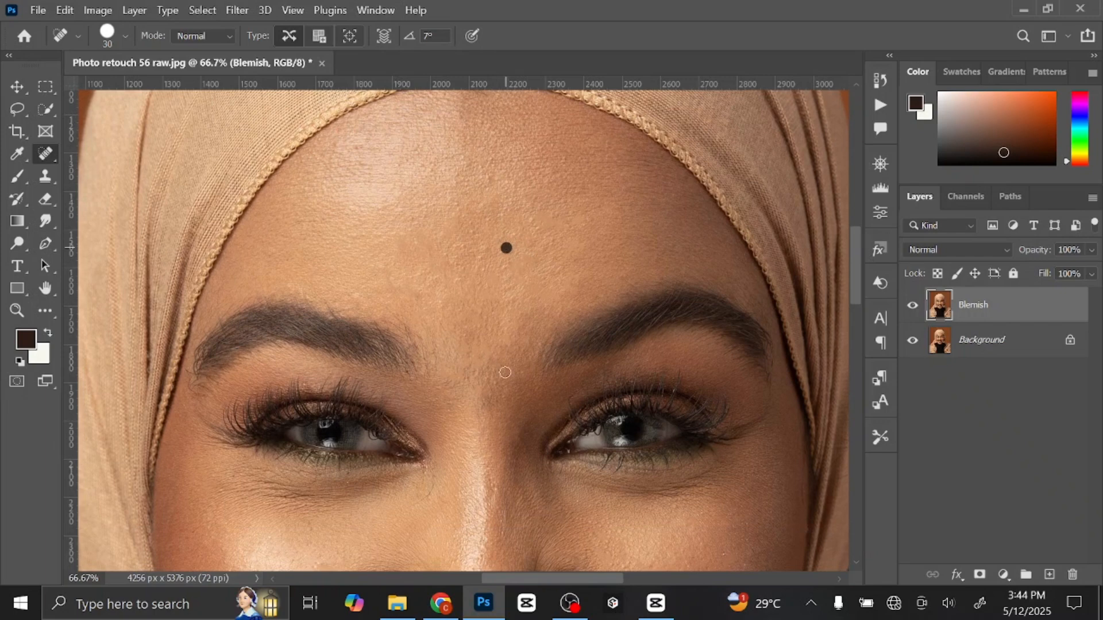
scroll(505, 283, down, 2)
scroll(495, 429, down, 8)
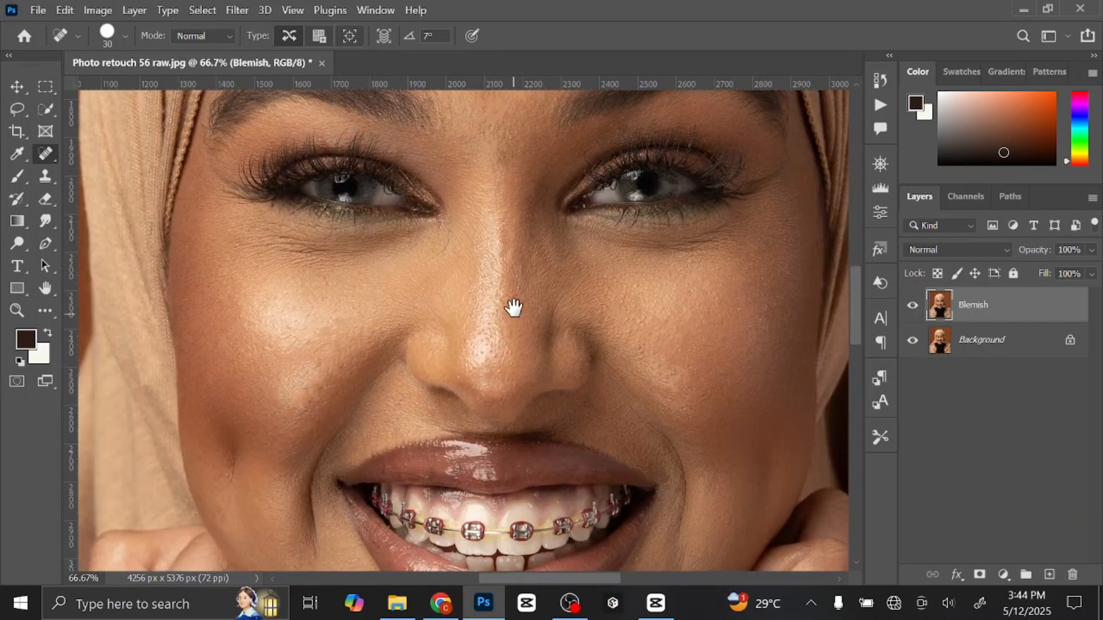
Spot-heal the remaining marks on the chin and beside the nose bridge below the image-left eye's inner corner.
scroll(611, 352, left, 3)
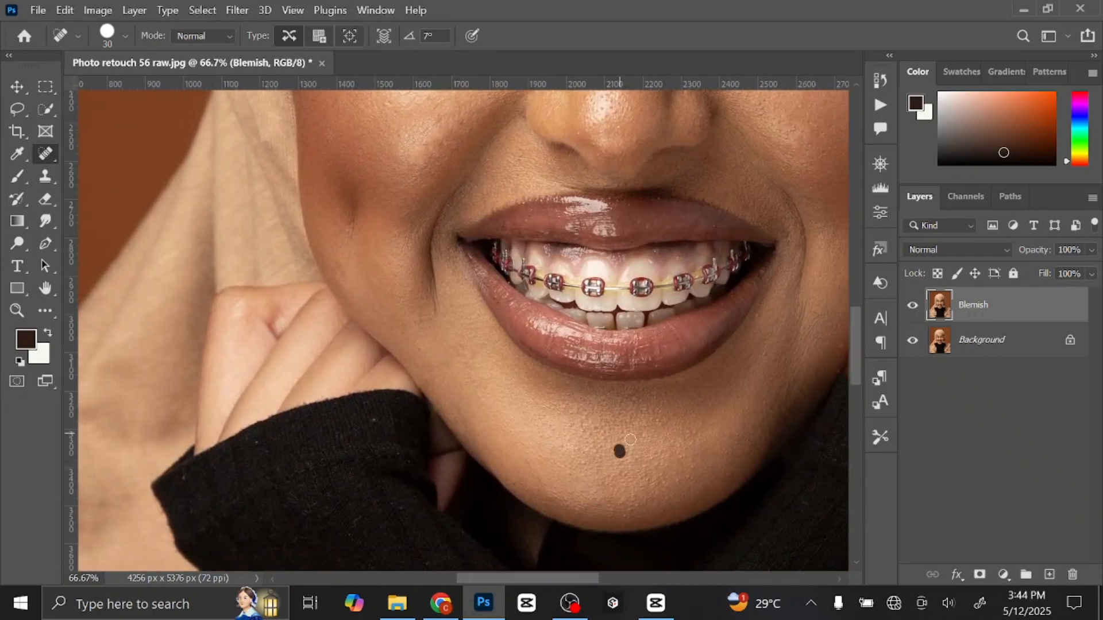
drag(661, 451, 396, 442)
scroll(597, 396, up, 10)
scroll(490, 425, left, 2)
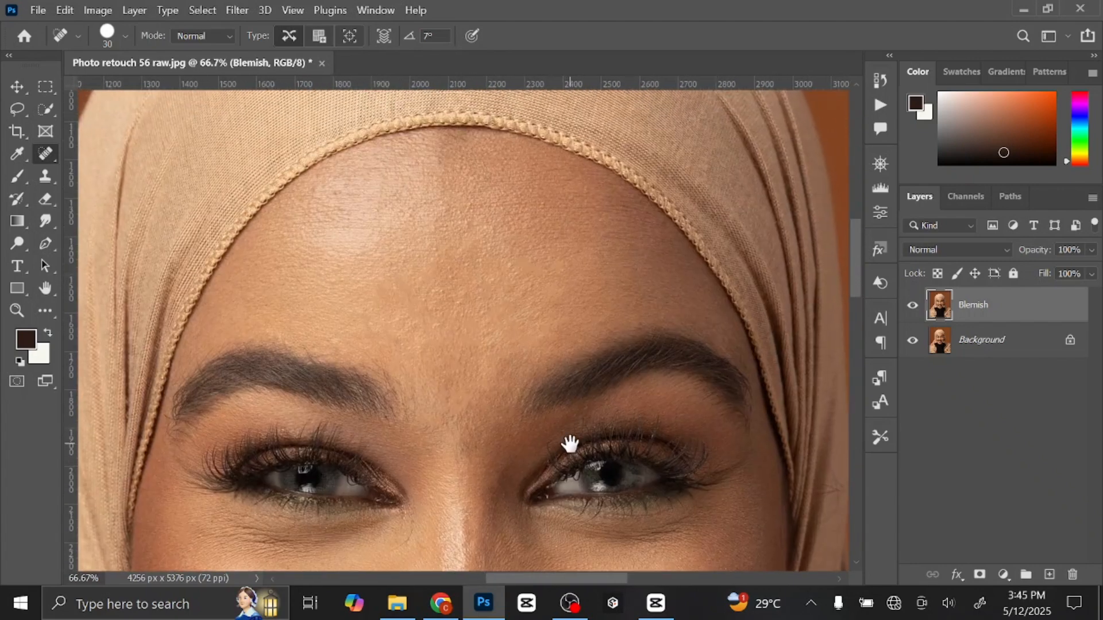
drag(570, 444, 626, 167)
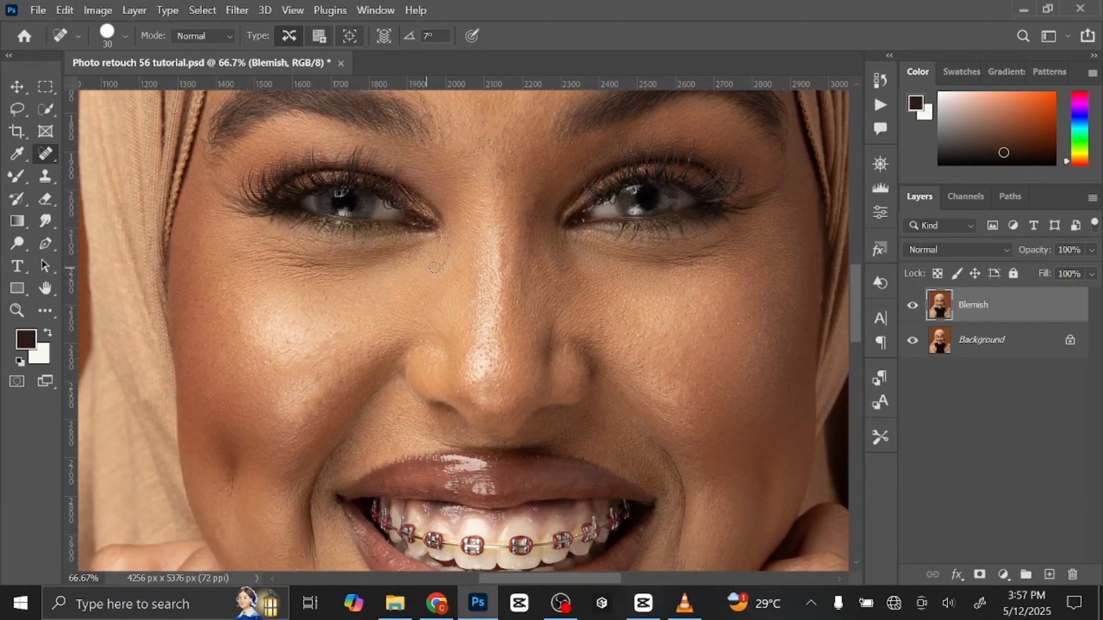
drag(435, 263, 443, 248)
Switch to the Move tool, fit the whole portrait in view and duplicate the Blemish layer twice.
click(23, 86)
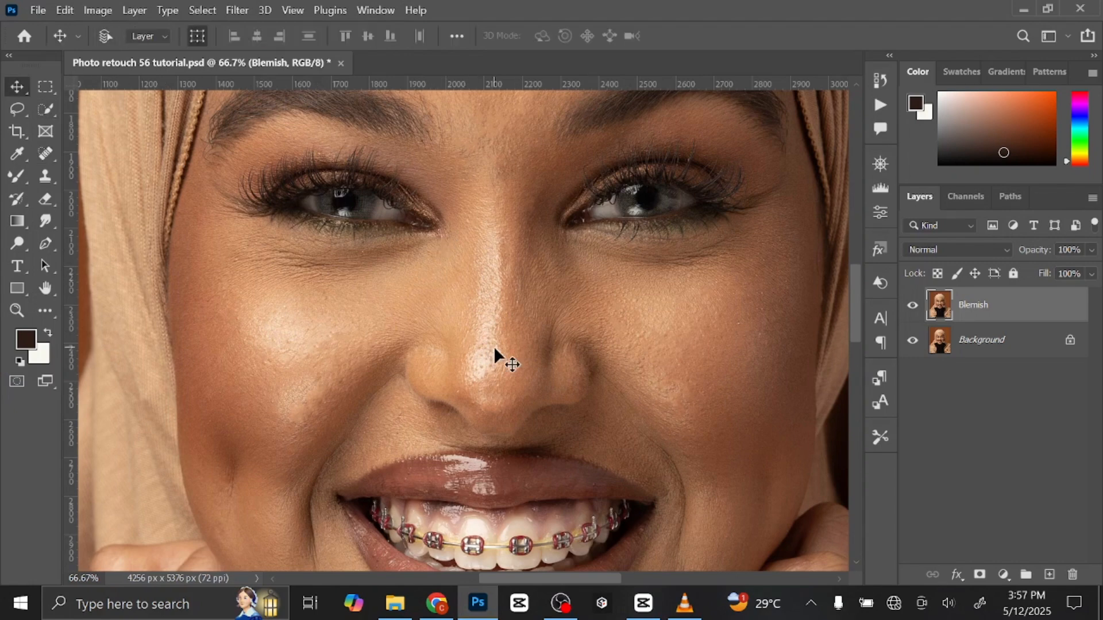
key(ctrl+minus)
key(ctrl+minus)
key(ctrl+minus)
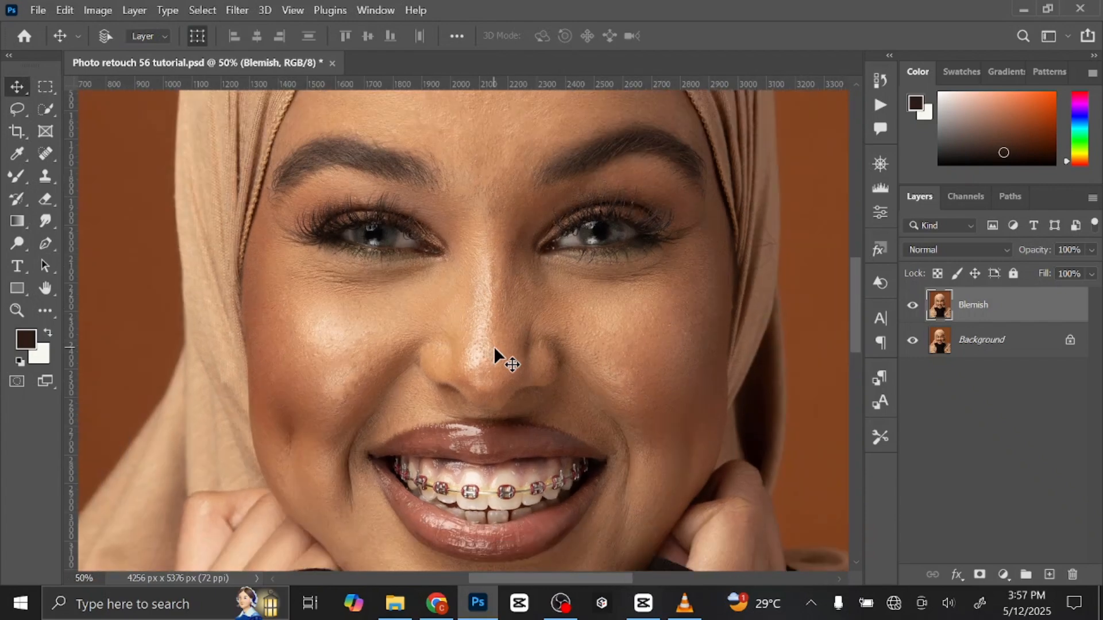
key(ctrl+minus)
key(ctrl+0)
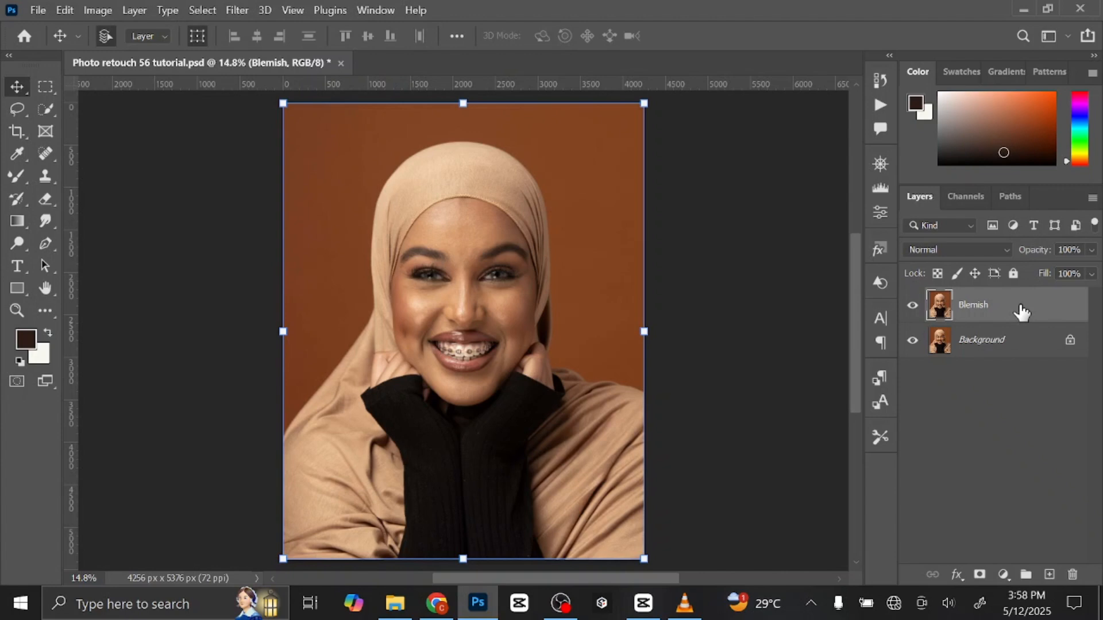
key(ctrl+j)
key(ctrl+j)
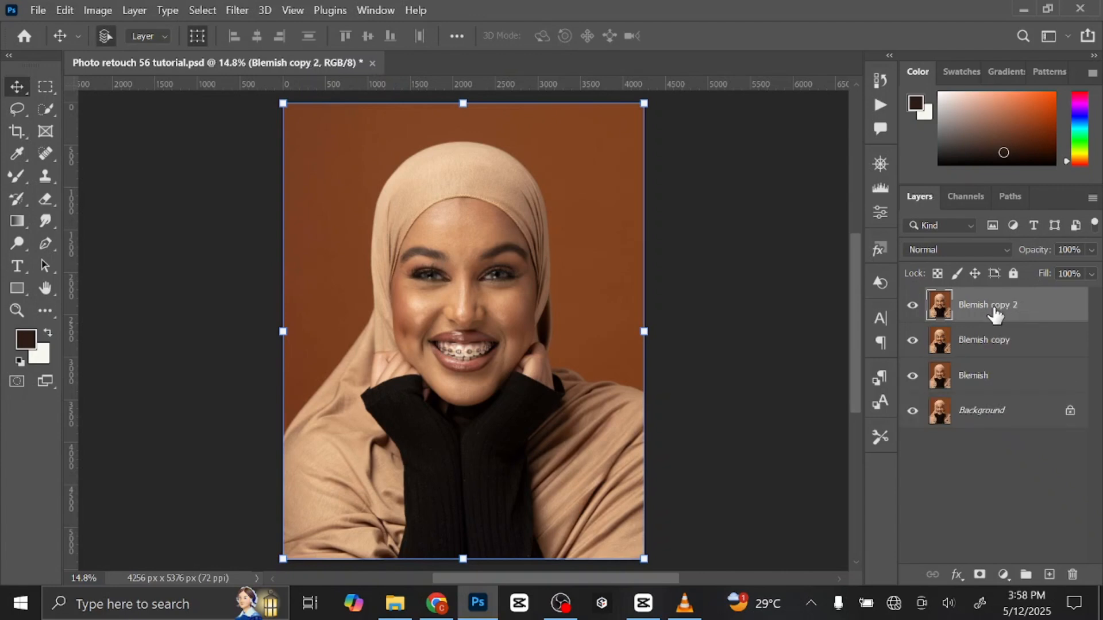
Rename the uppermost Blemish copy as Texture and the copy below it as Color.
double_click(993, 310)
text(Texture)
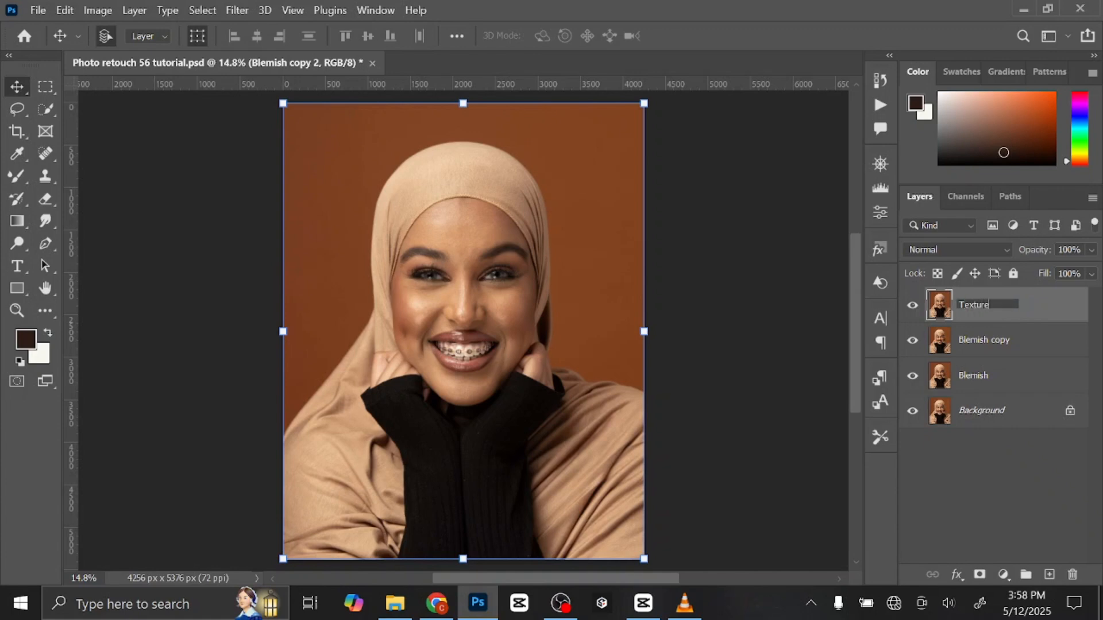
key(Return)
double_click(976, 340)
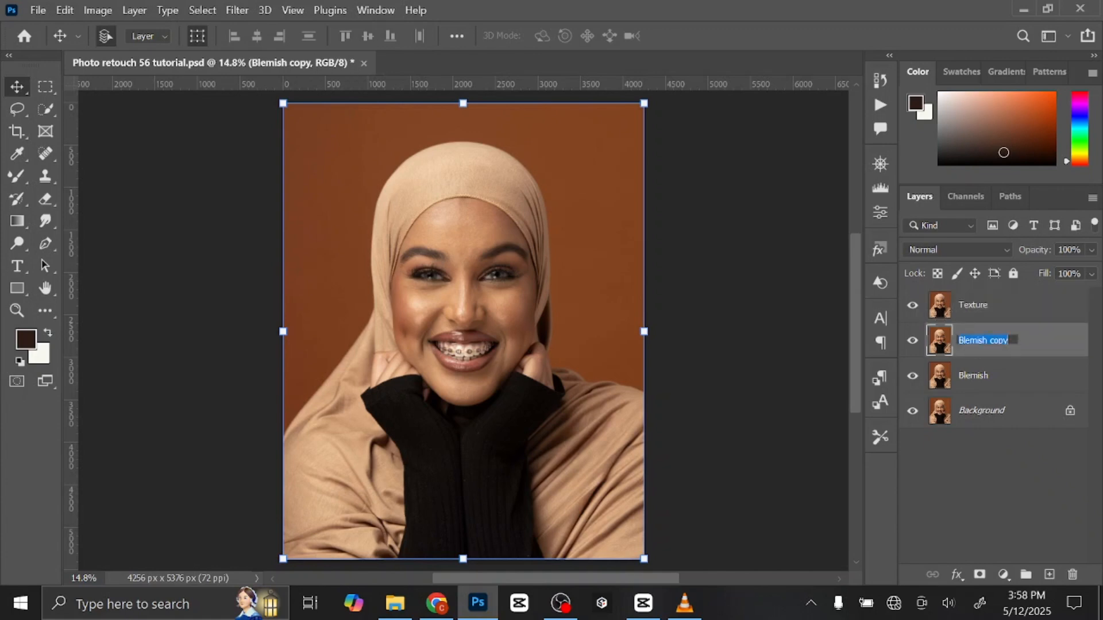
text(Coloe)
key(Return)
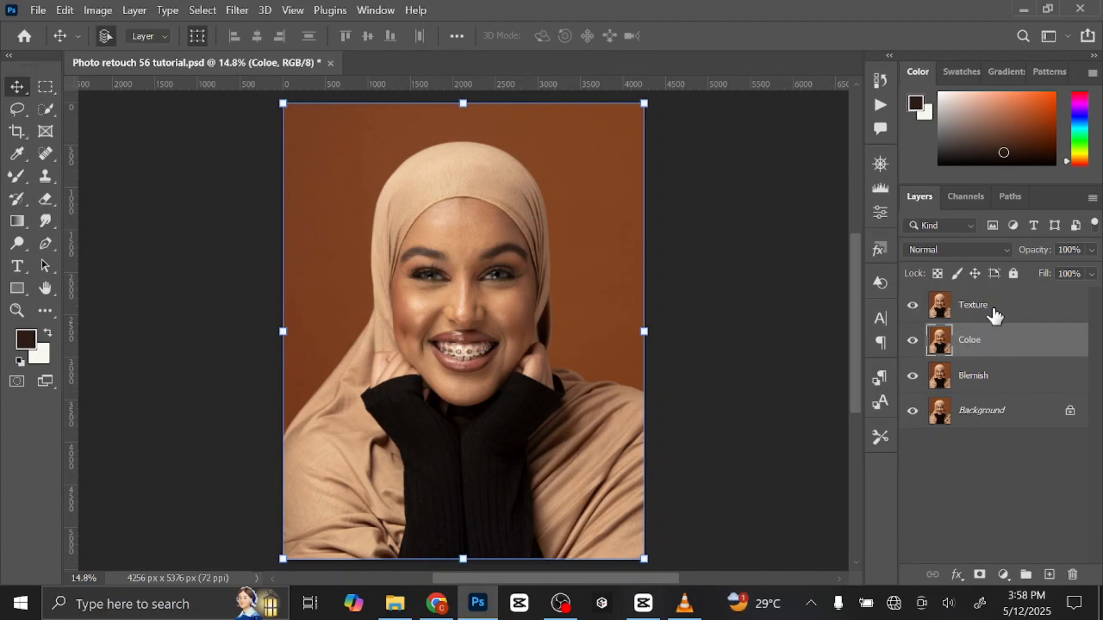
double_click(970, 344)
text(Color)
key(Return)
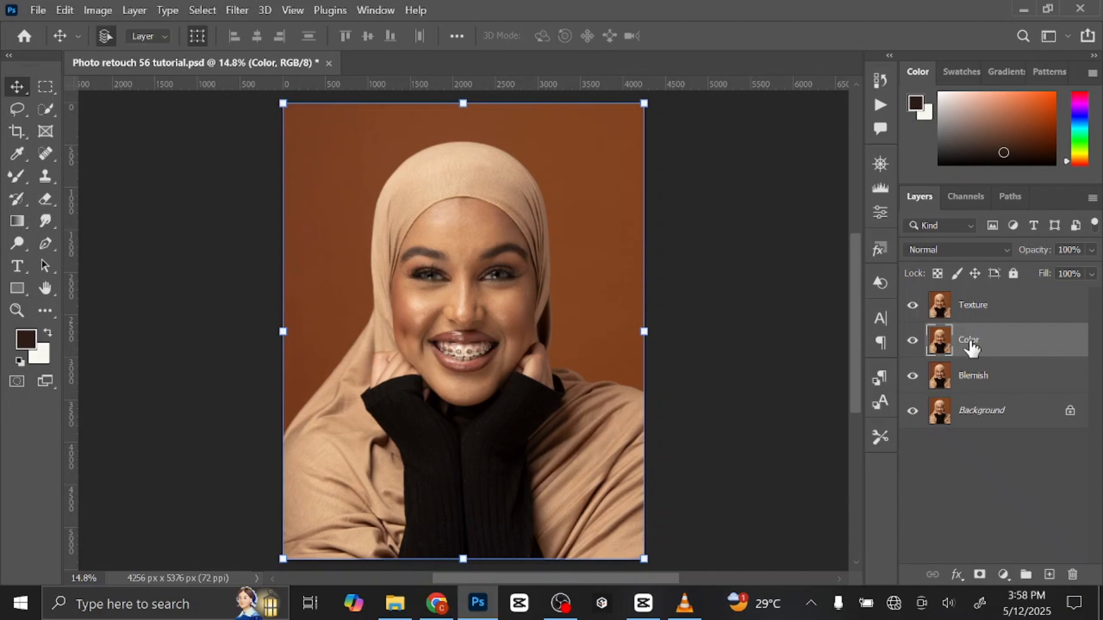
Group the Texture, Color and Blemish layers together and expand the new group.
click(1004, 313)
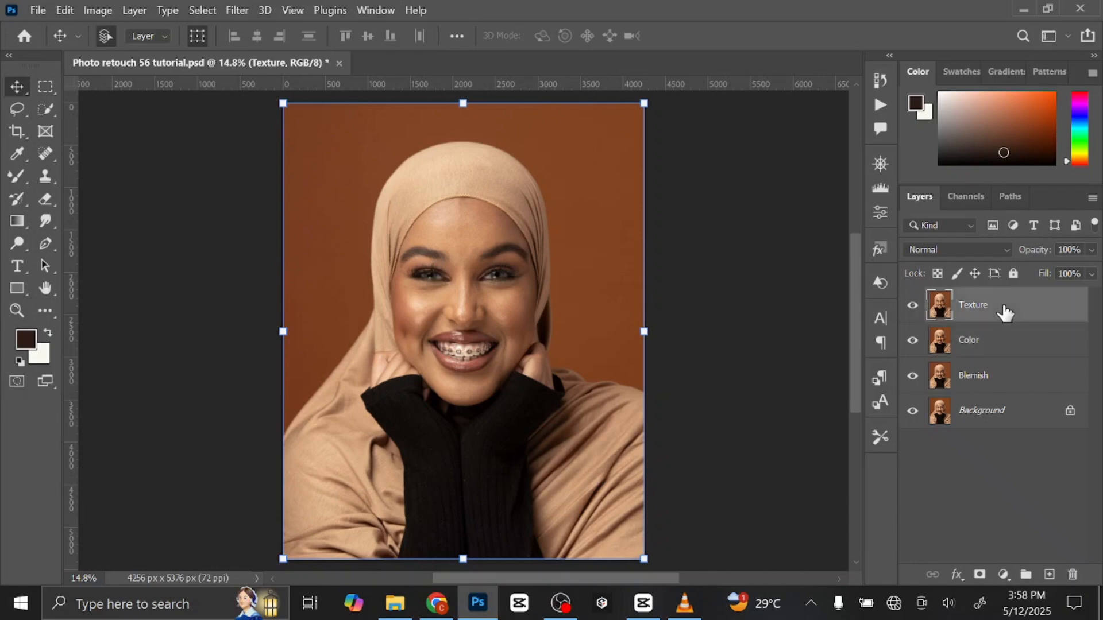
shift+click(1012, 380)
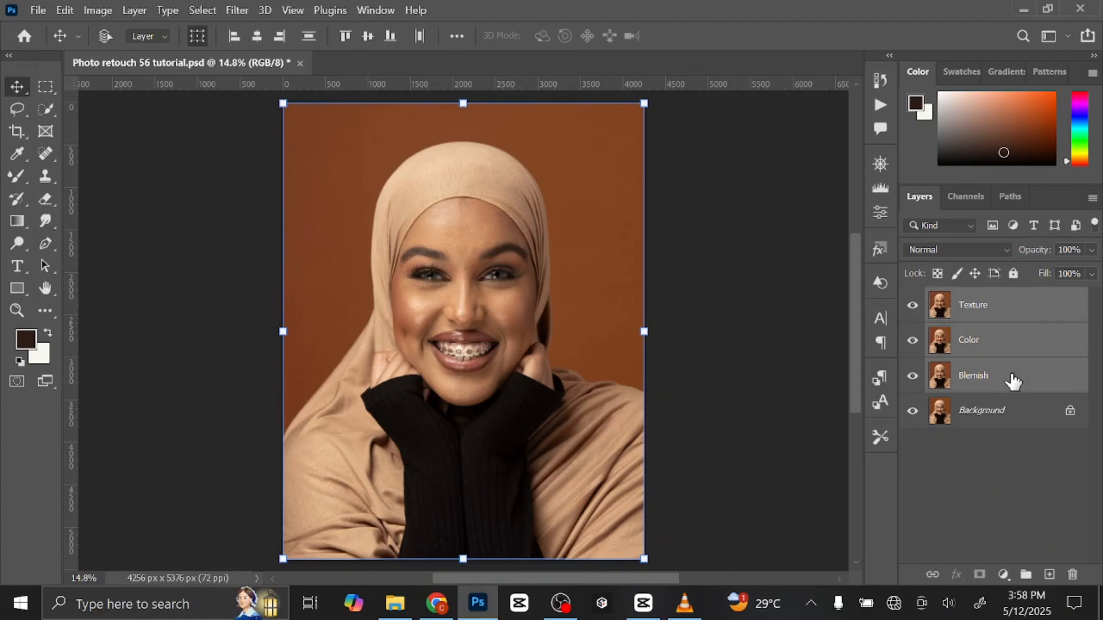
key(ctrl+g)
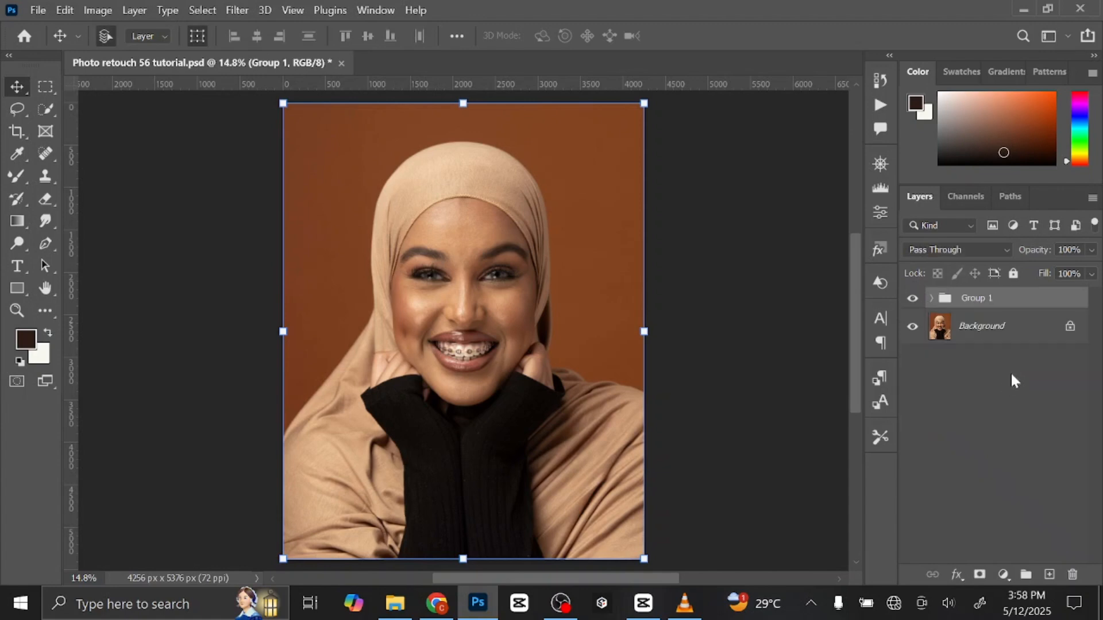
click(931, 298)
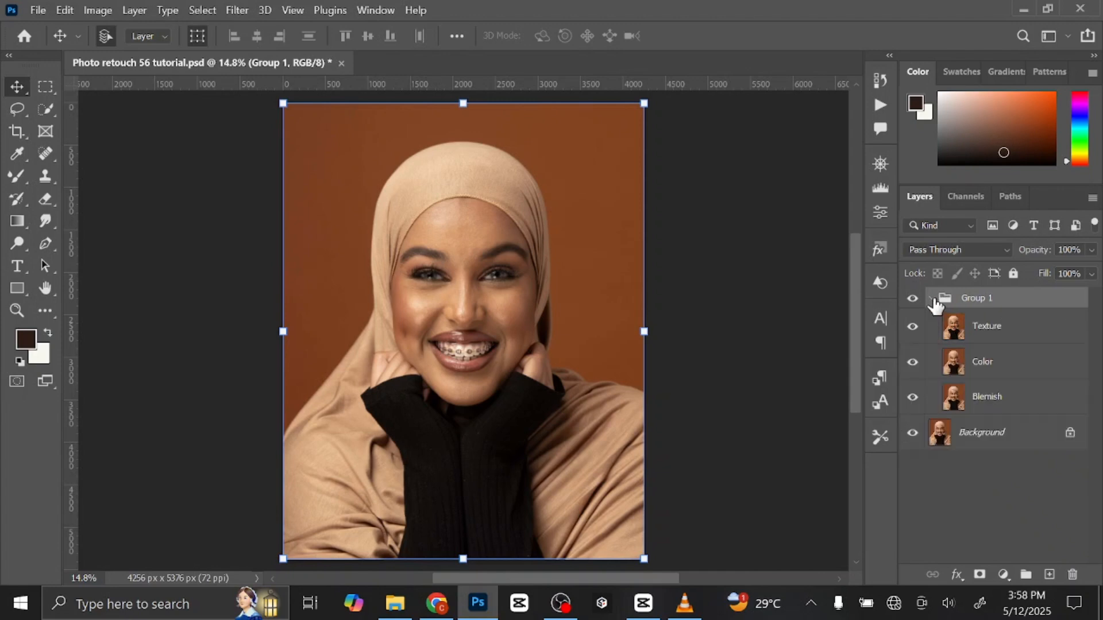
Hide the Texture layer and apply a Gaussian Blur with a 7.0-pixel radius to the Color layer.
click(914, 326)
click(1019, 367)
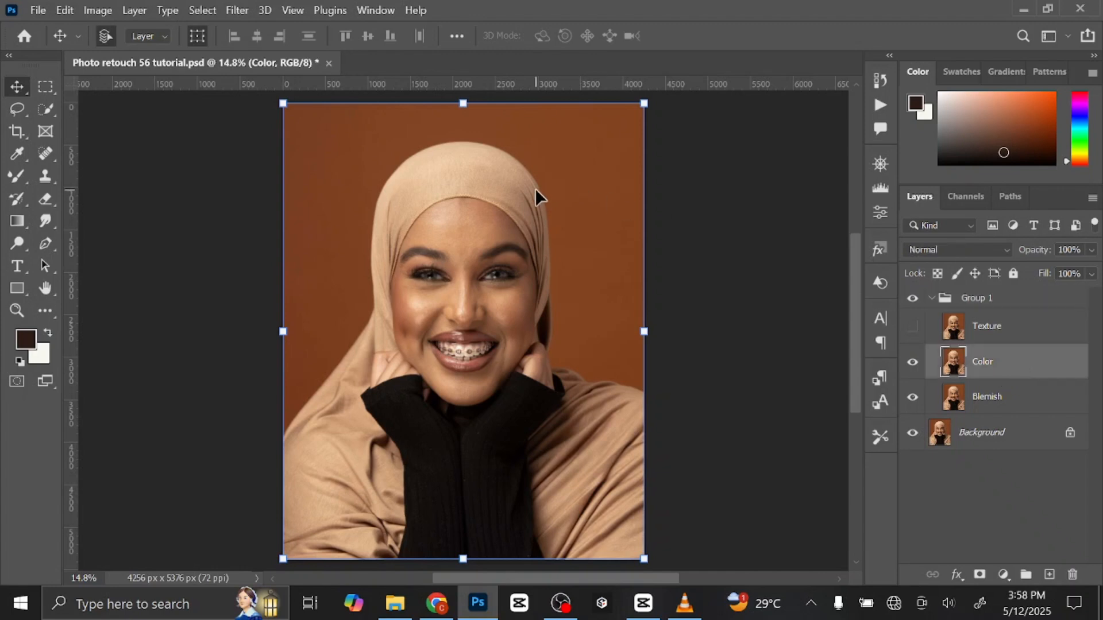
click(236, 9)
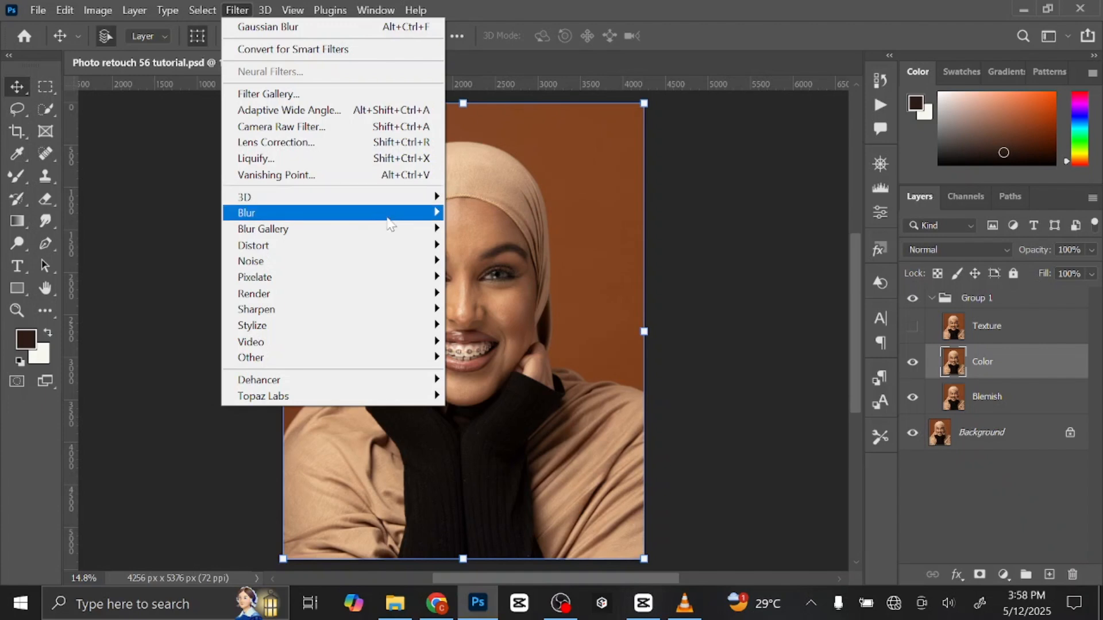
mouse_move(388, 224)
click(480, 277)
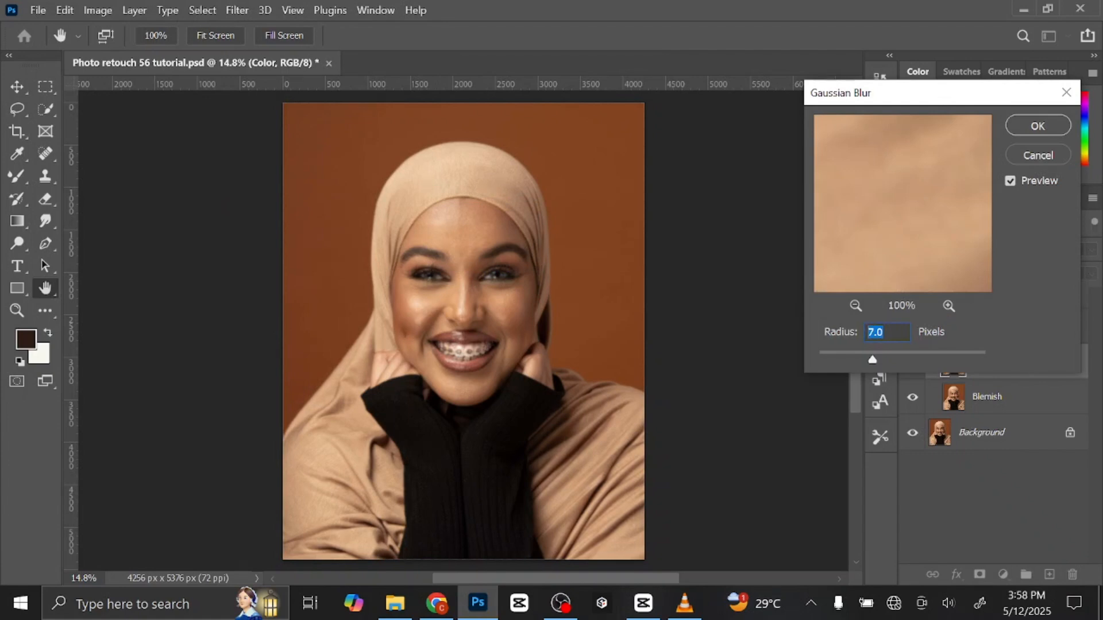
click(1034, 128)
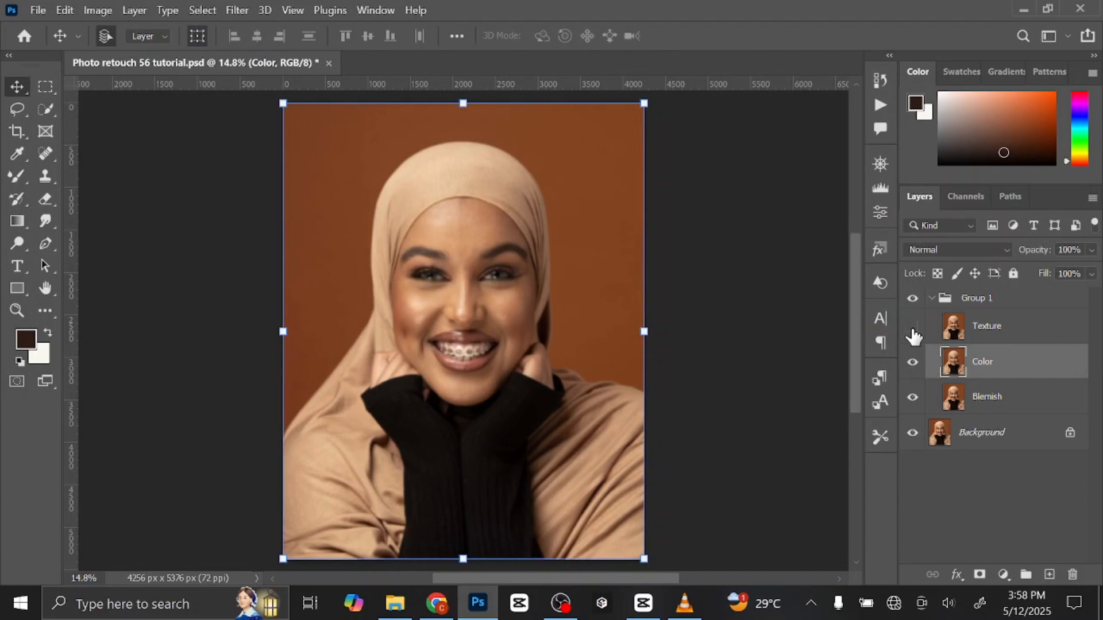
Show the Texture layer and use Apply Image on it with layer Color, Subtract blending, 100% opacity, scale 2 and offset 128.
click(1034, 332)
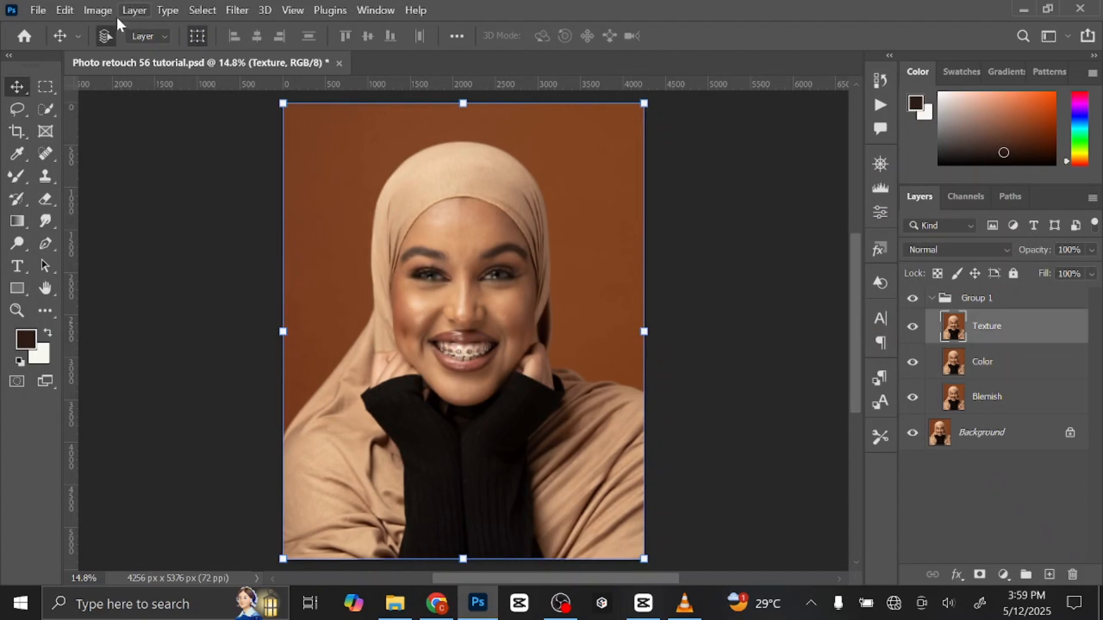
click(99, 11)
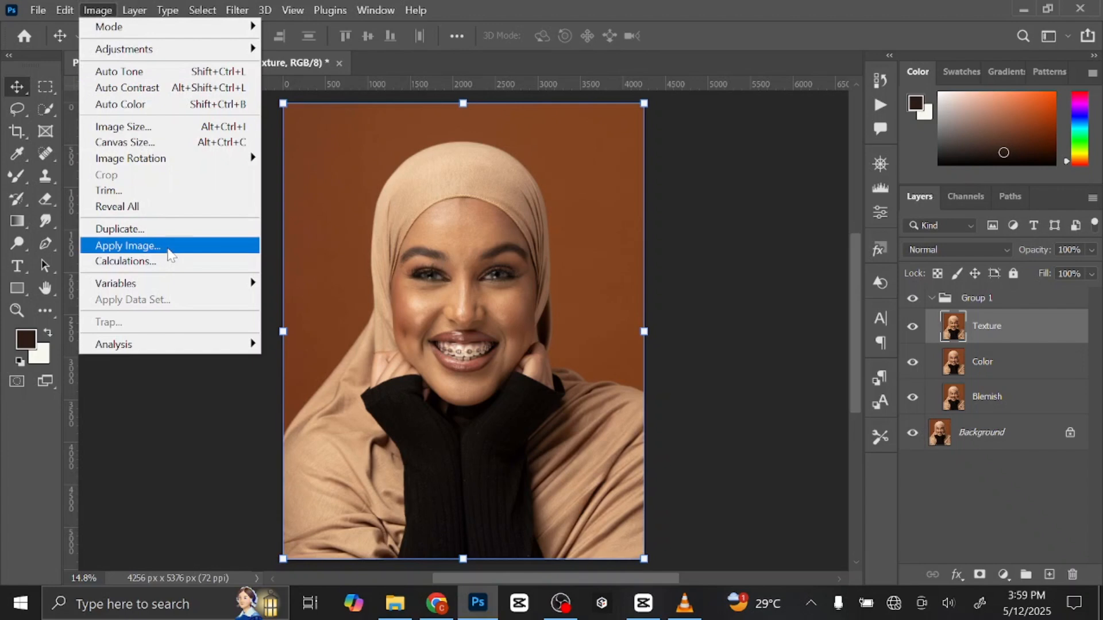
click(168, 247)
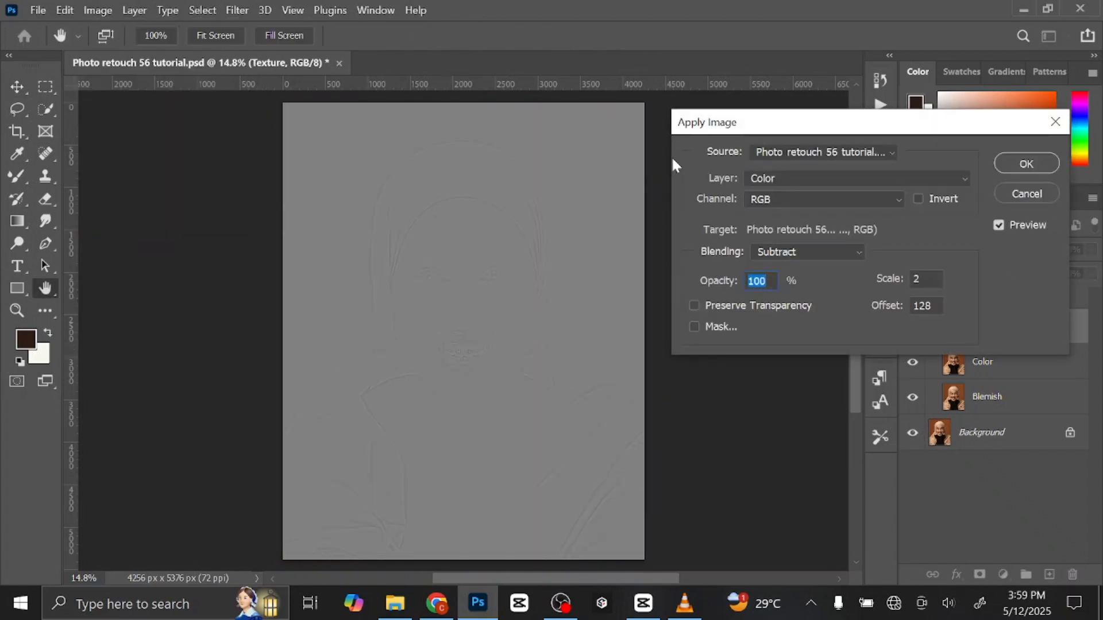
click(823, 178)
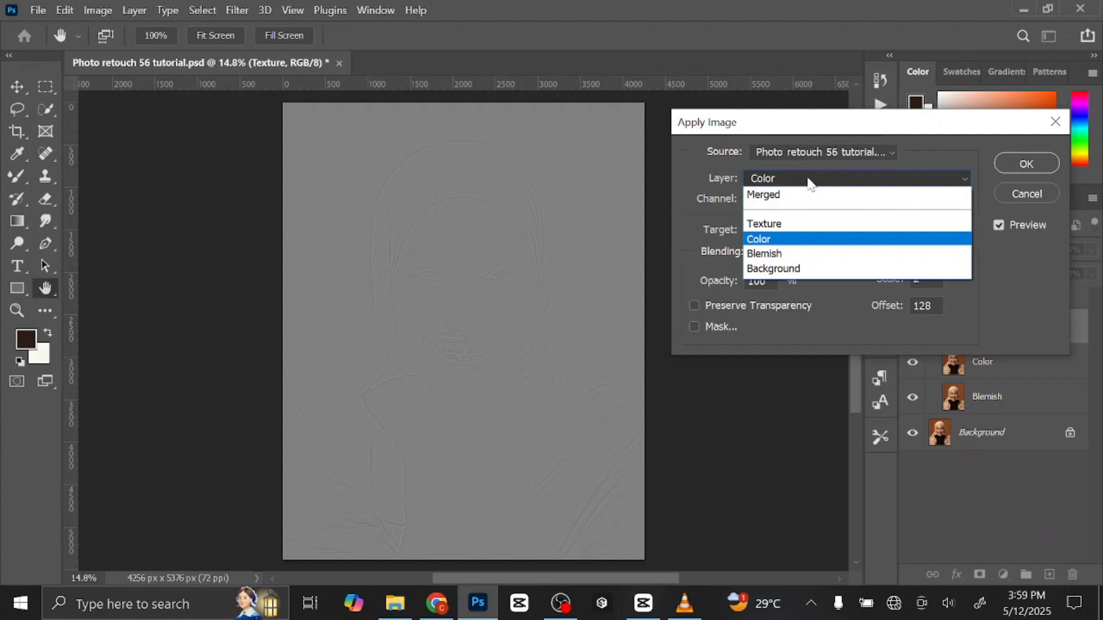
click(804, 195)
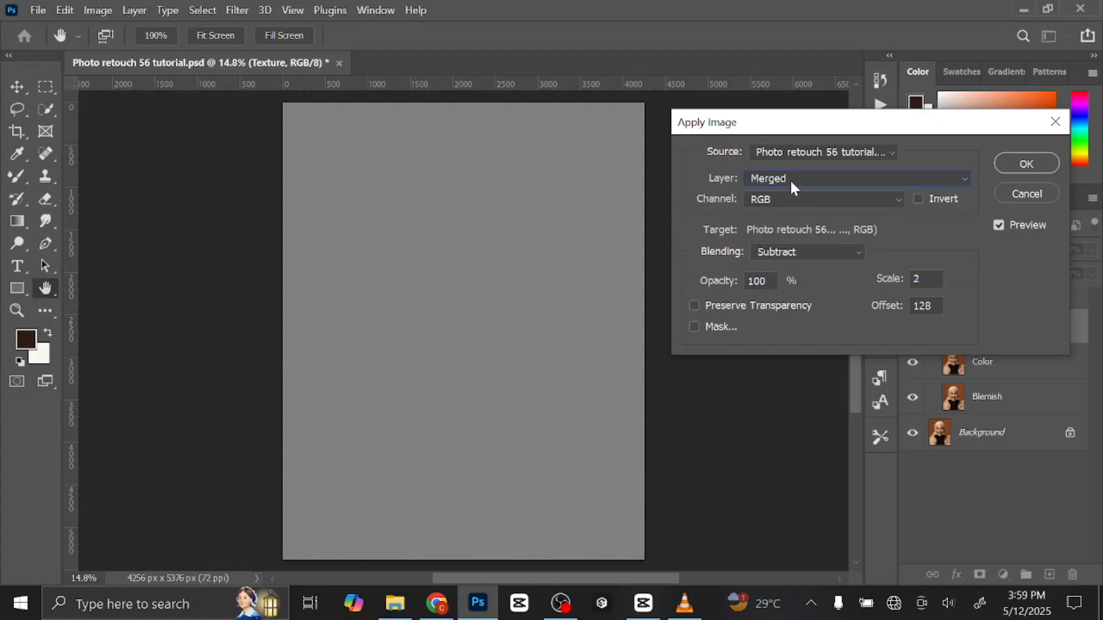
click(822, 176)
click(819, 240)
click(816, 256)
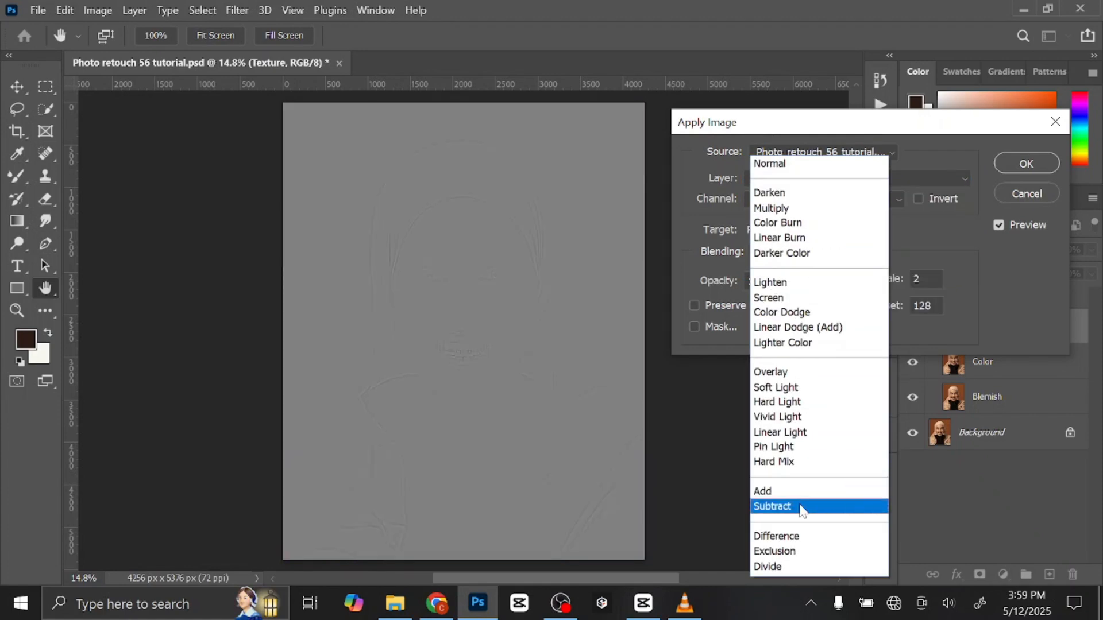
click(802, 508)
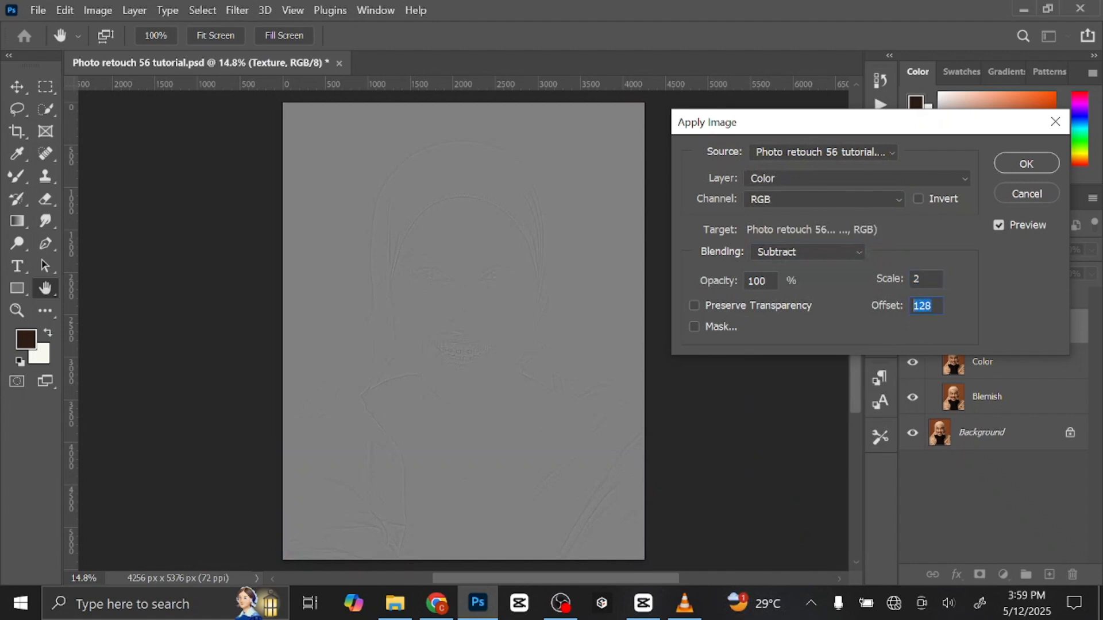
click(1026, 163)
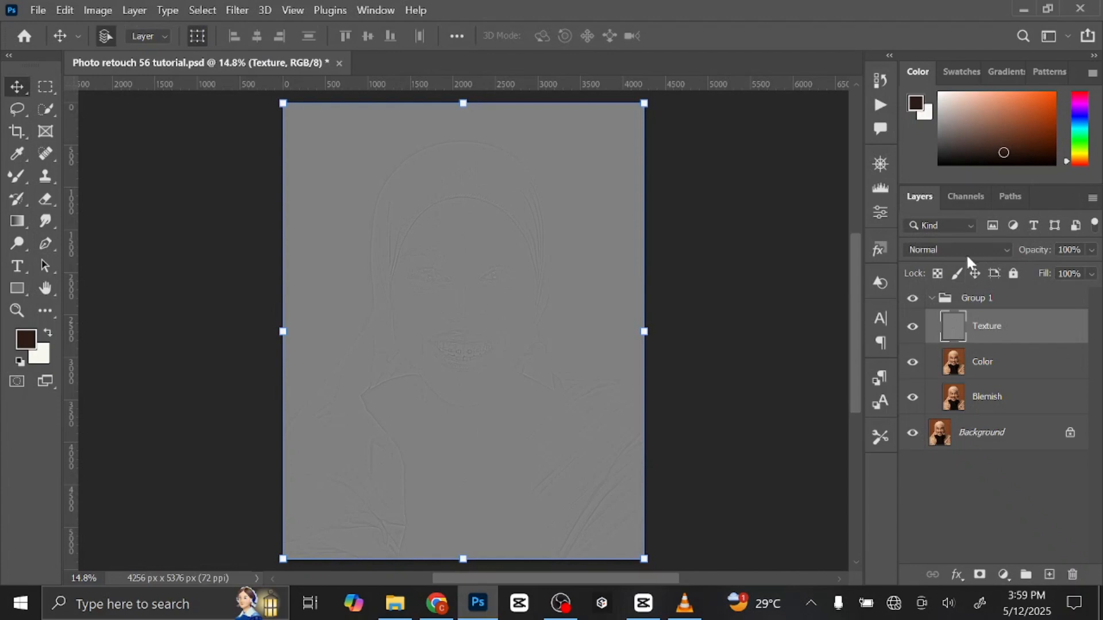
Set the Texture layer's blend mode to Linear Light.
click(963, 244)
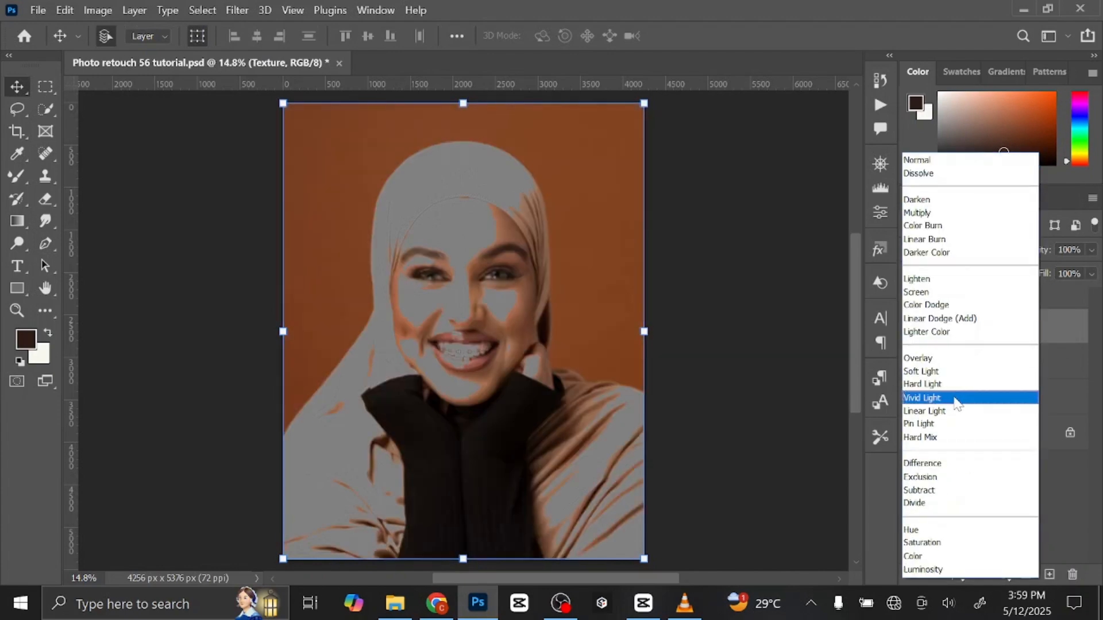
click(953, 407)
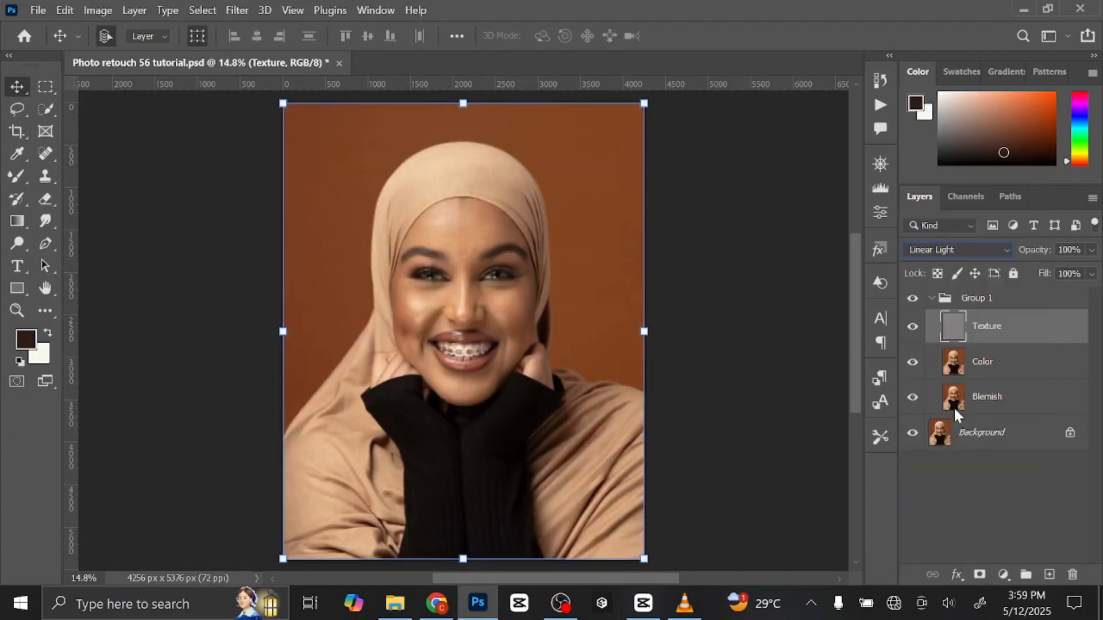
Set up a clean Mixer Brush on the Color layer with Wet 20%, Load 75%, Mix 90% and Flow 100%.
click(1019, 366)
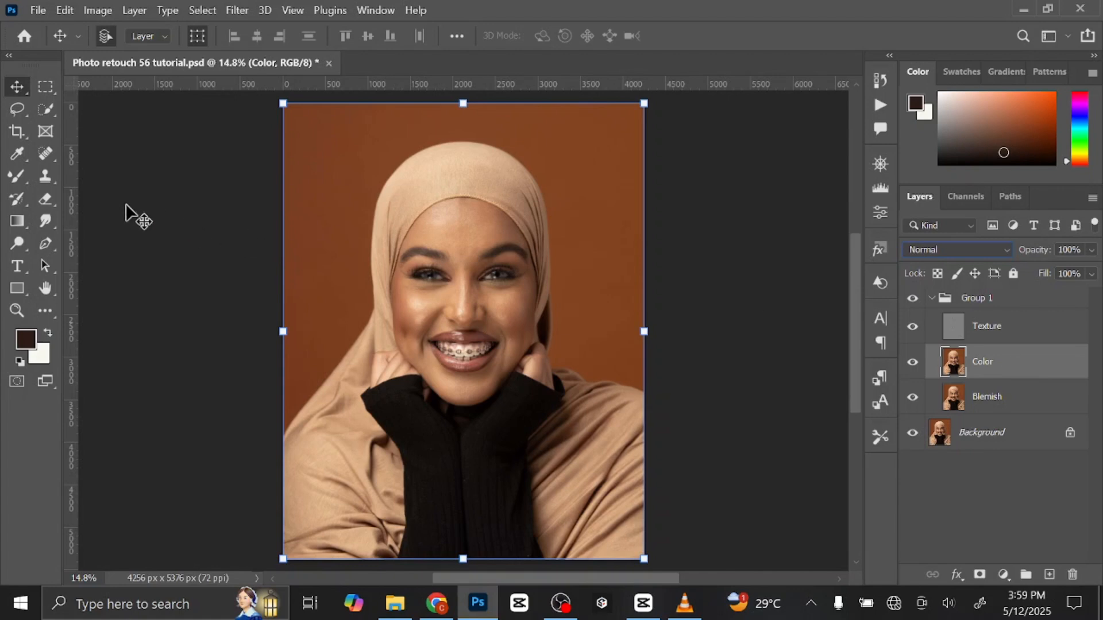
click(15, 175)
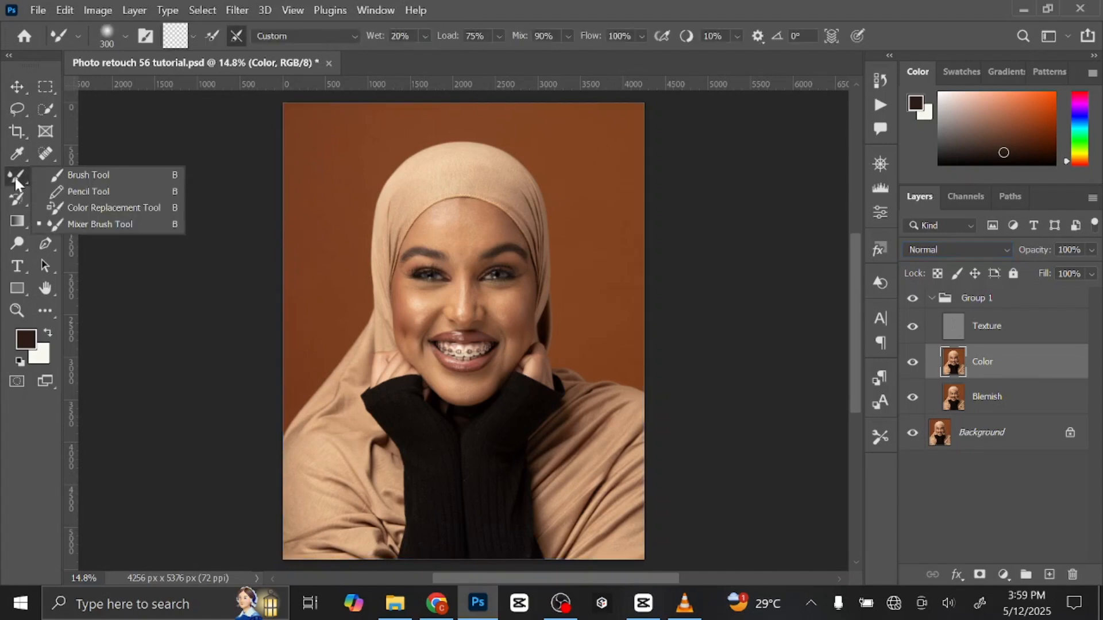
click(109, 224)
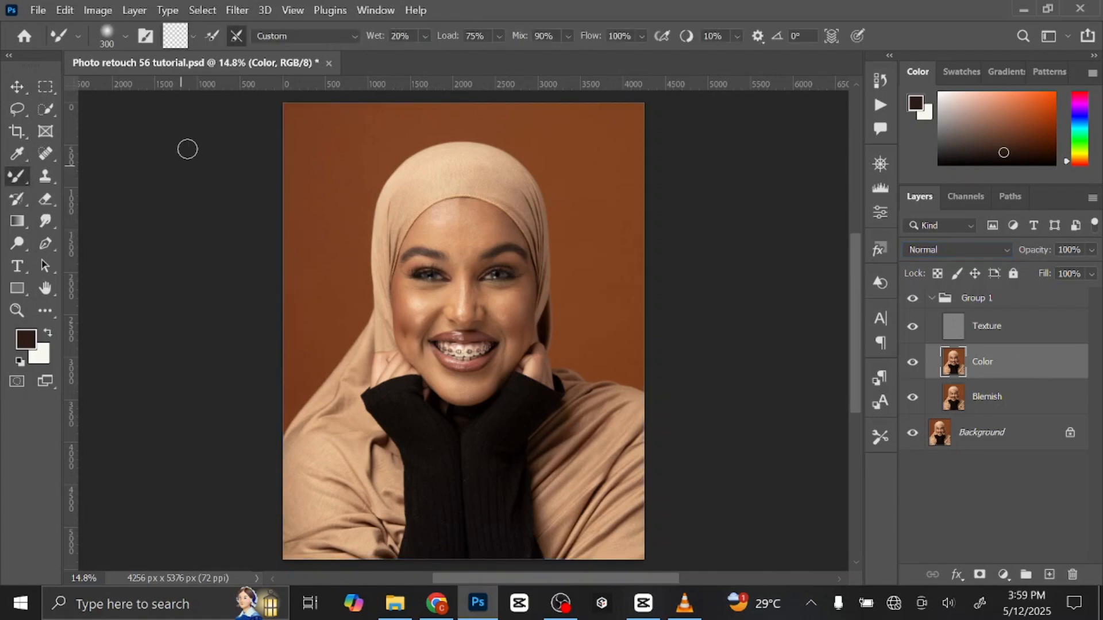
click(194, 36)
click(235, 74)
click(236, 36)
key(Tab)
key(Return)
Blend the forehead's skin tones on the Color layer with the Mixer Brush at a size of about 400 px.
key(ctrl+plus)
key(ctrl+plus)
key(ctrl+plus)
key(ctrl+plus)
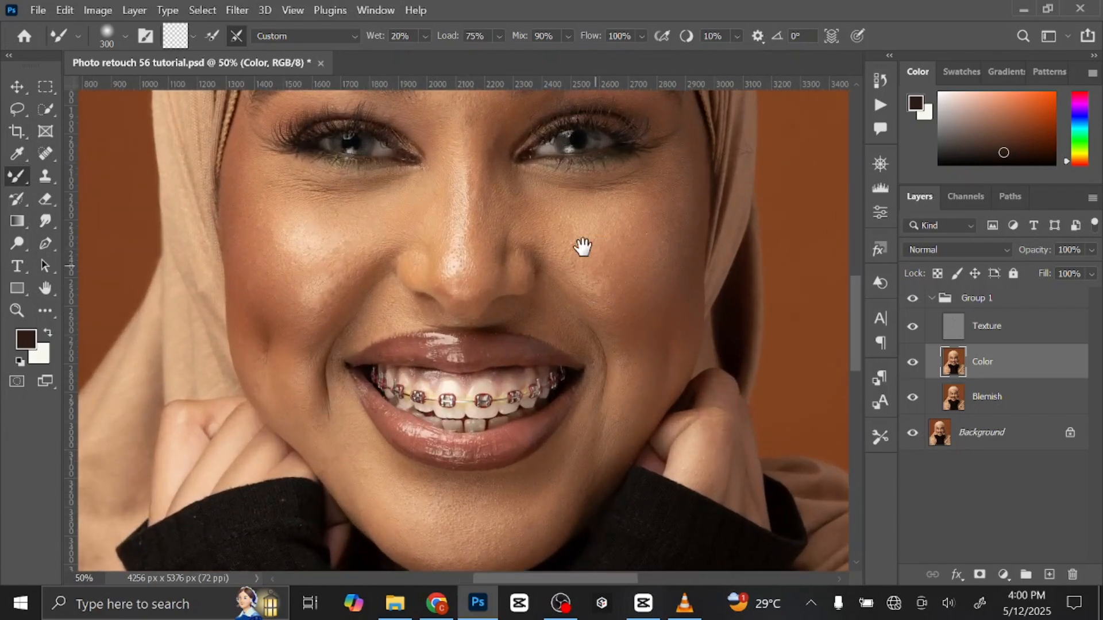
drag(581, 244, 619, 460)
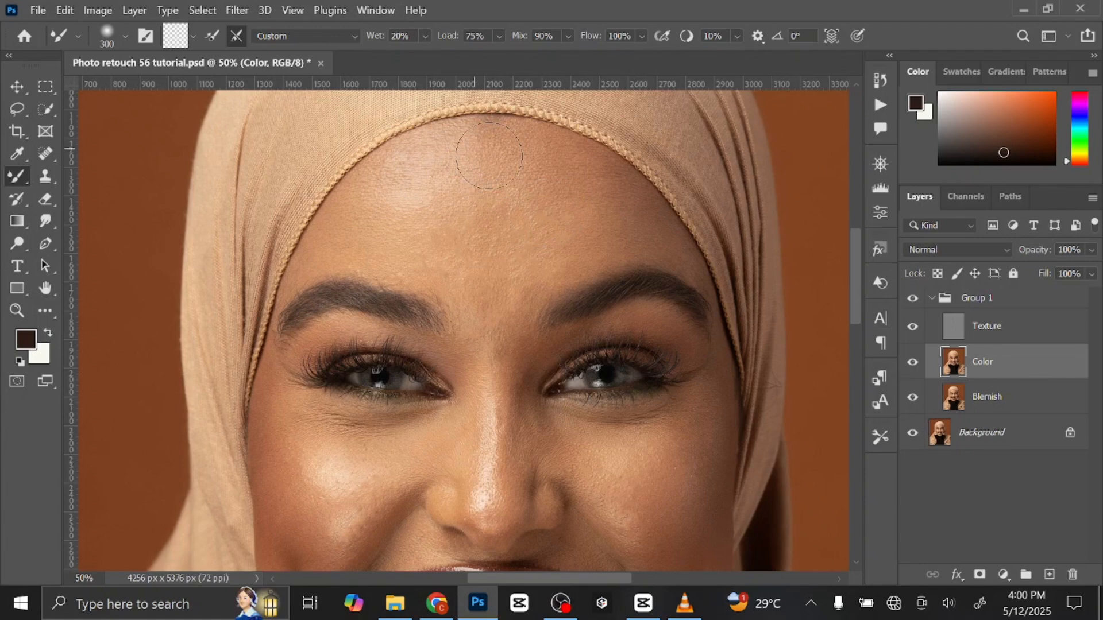
key(bracketright)
key(bracketright)
key(bracketleft)
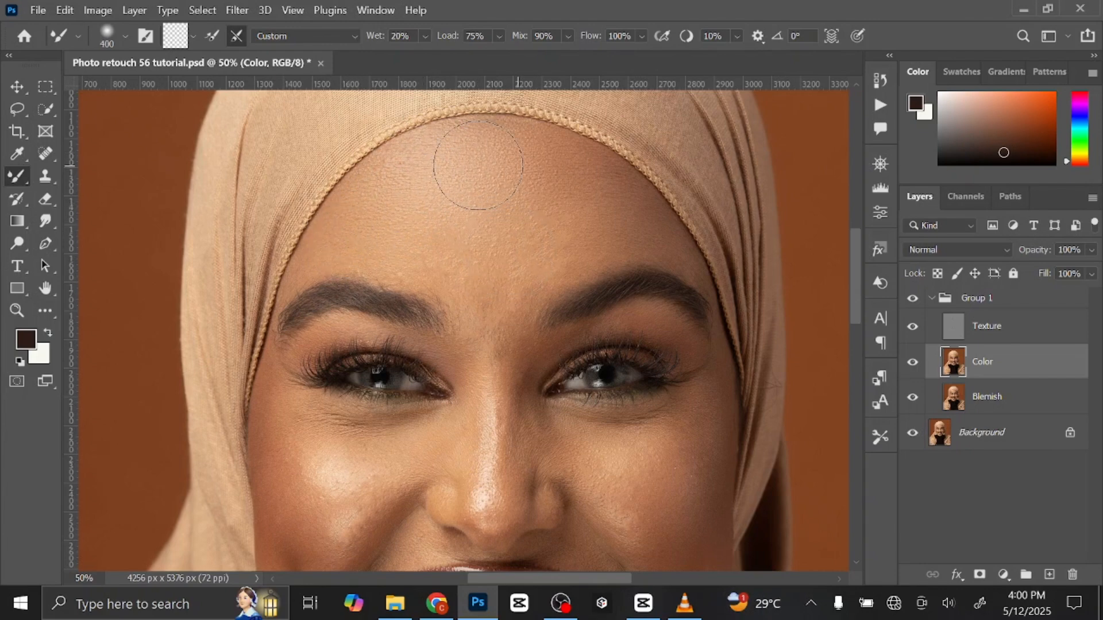
key(bracketleft)
key(bracketleft)
key(bracketleft)
key(bracketleft)
key(bracketleft)
key(bracketright)
key(bracketright)
key(bracketright)
key(bracketright)
key(bracketright)
key(bracketleft)
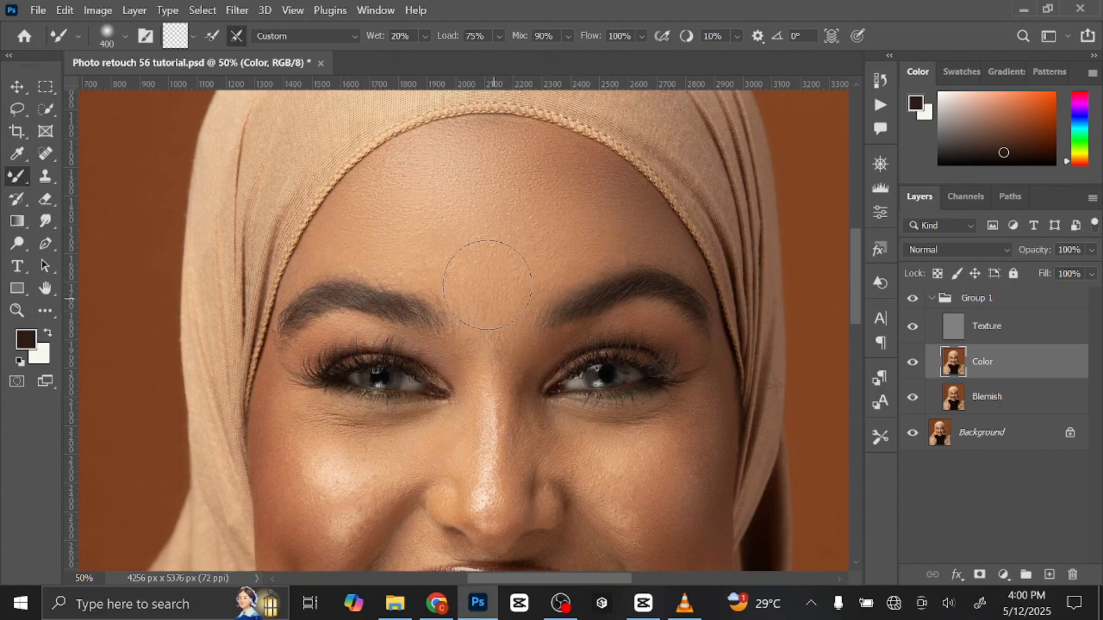
Even out the skin between the eyebrows and along the nose bridge with the Mixer Brush at about 150 to 200 px.
key(bracketright)
key(bracketleft)
key(bracketleft)
key(bracketleft)
key(bracketleft)
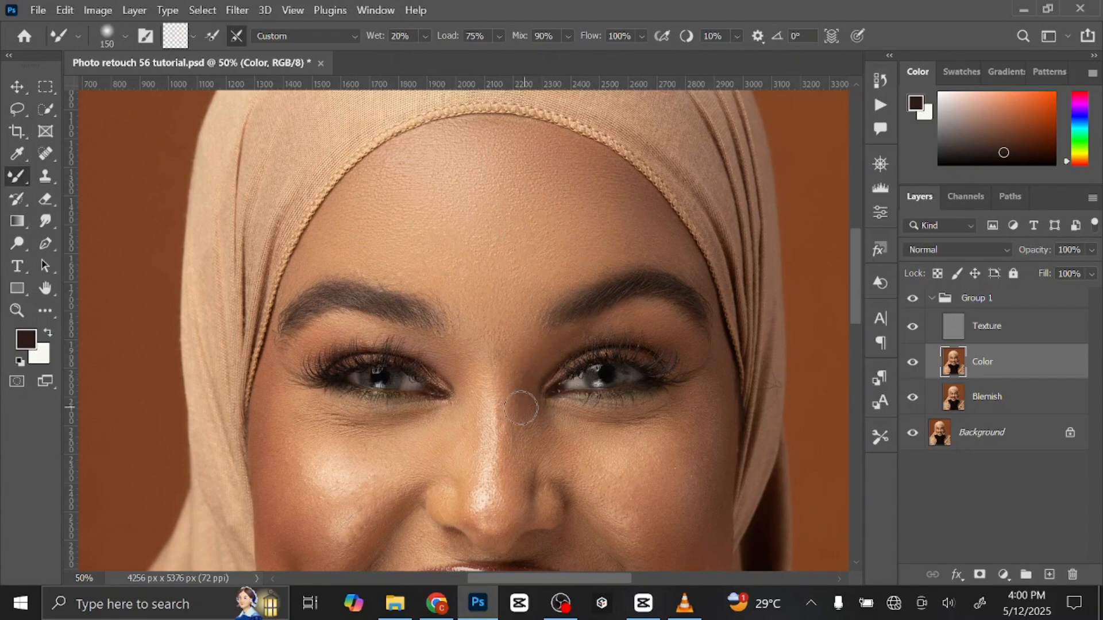
key(bracketright)
key(bracketright)
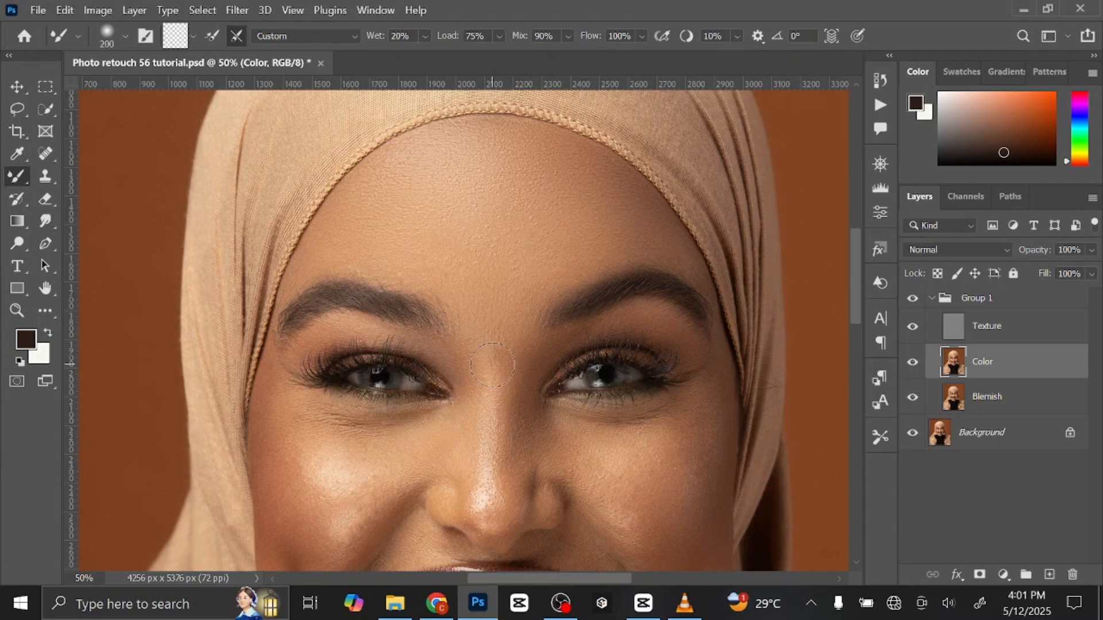
key(bracketleft)
Blend the under-eye area and cheek on the picture's left side up to the nose, with a brush of about 250 px.
scroll(506, 386, down, 5)
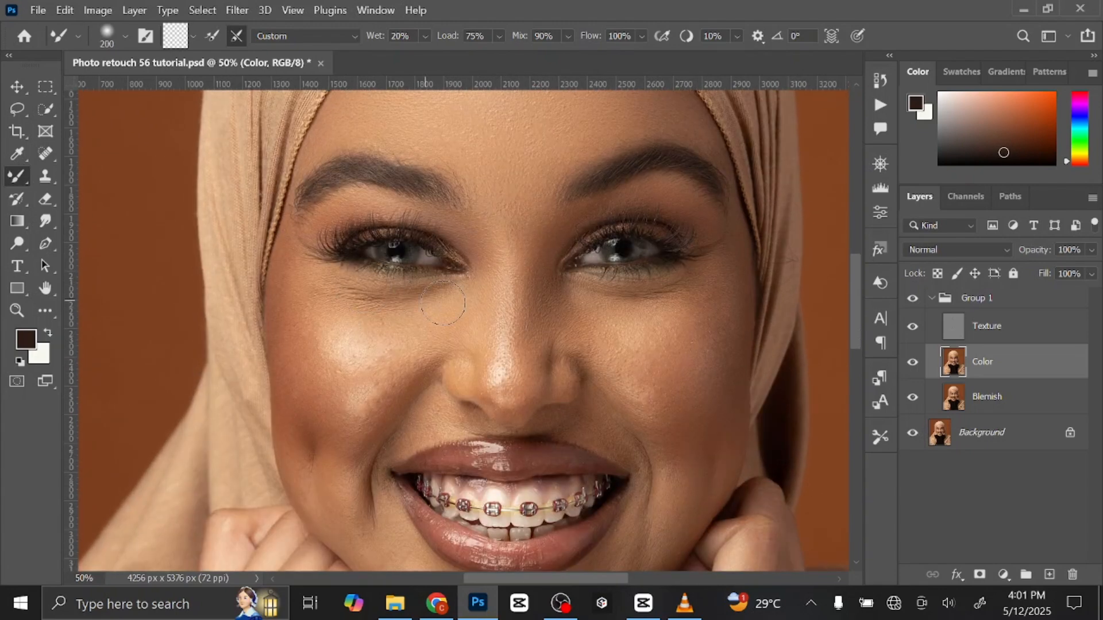
drag(302, 248, 301, 325)
drag(359, 383, 372, 397)
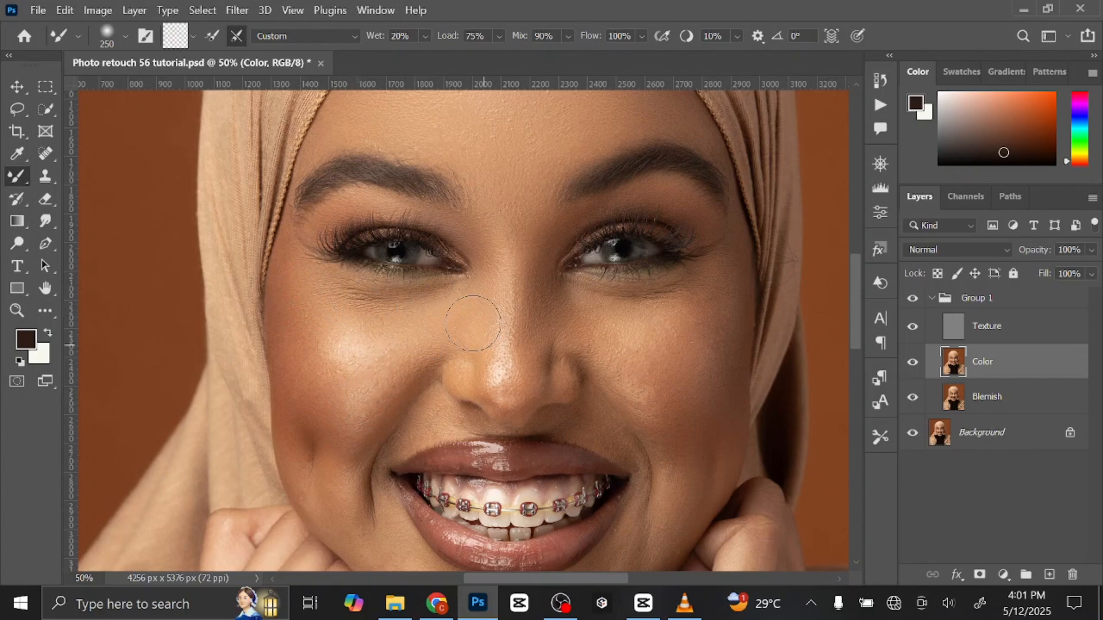
drag(473, 323, 473, 322)
key(bracketleft)
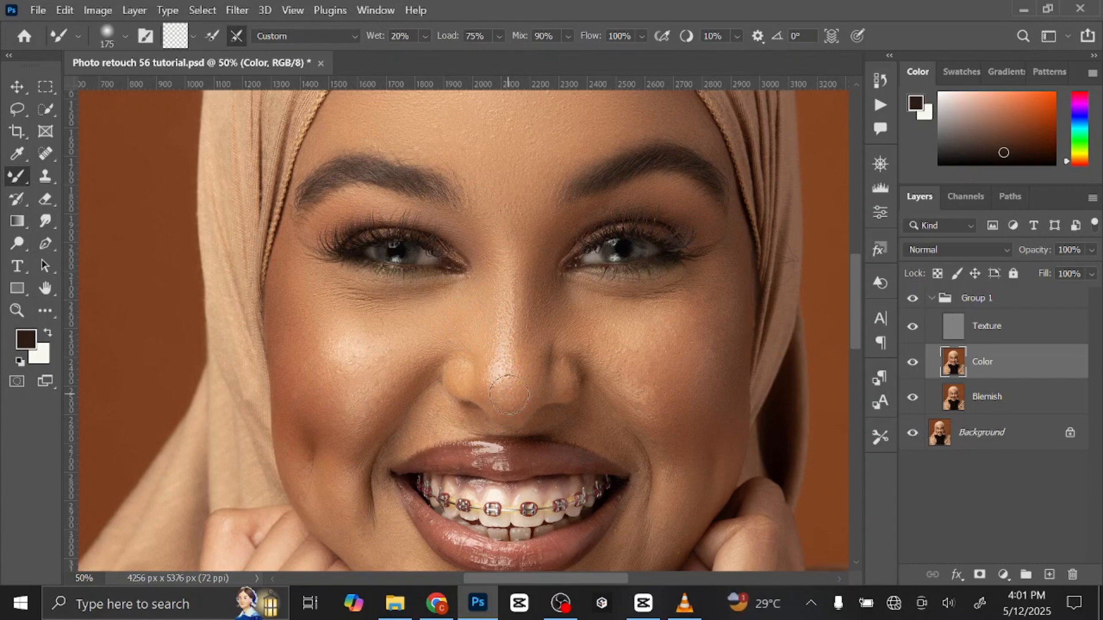
Smooth the tonal transitions on the nose, varying the Mixer Brush size from about 175 to 300 px.
key(bracketright)
key(bracketright)
key(bracketleft)
key(bracketleft)
key(bracketright)
key(bracketright)
key(bracketright)
key(bracketright)
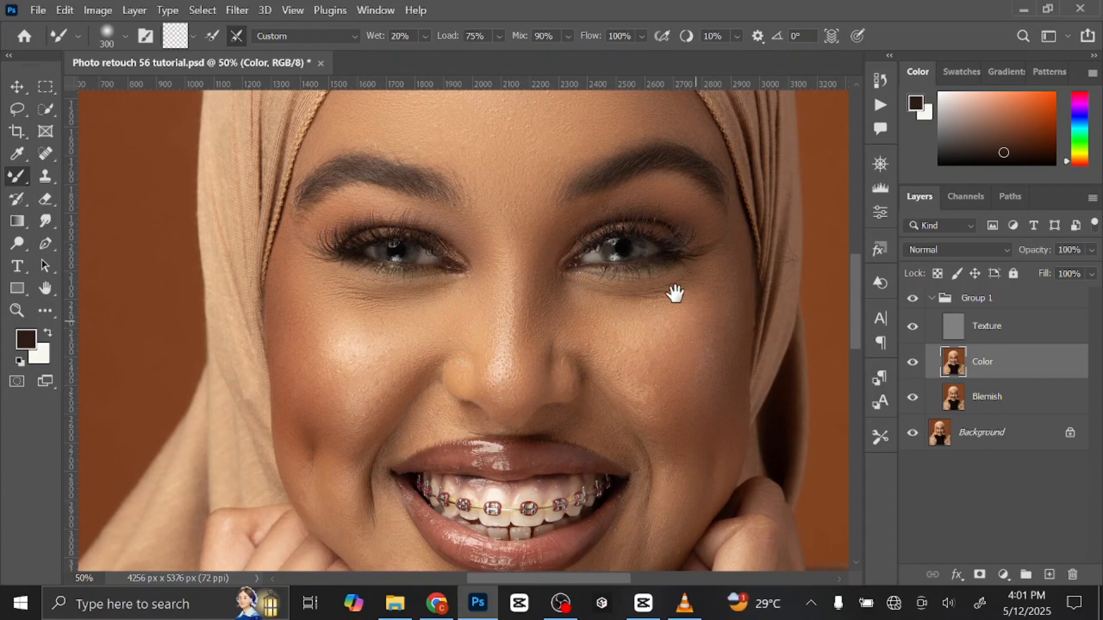
Blend the cheek on the picture's right side with the Mixer Brush at sizes between about 250 and 400 px.
drag(675, 293, 652, 257)
key(bracketright)
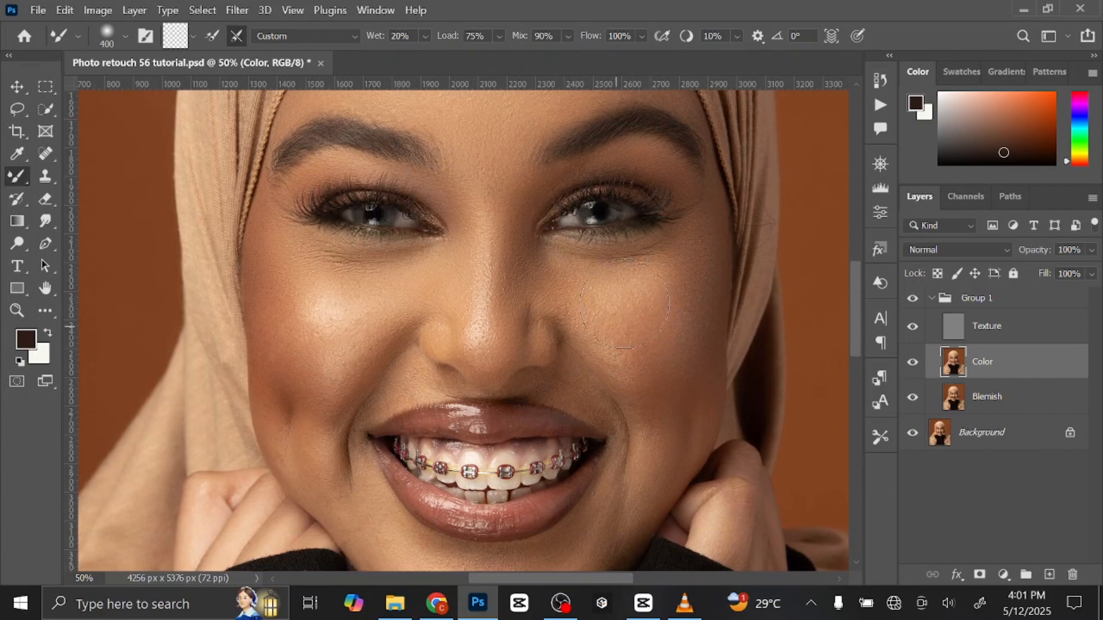
key(bracketleft)
key(bracketleft)
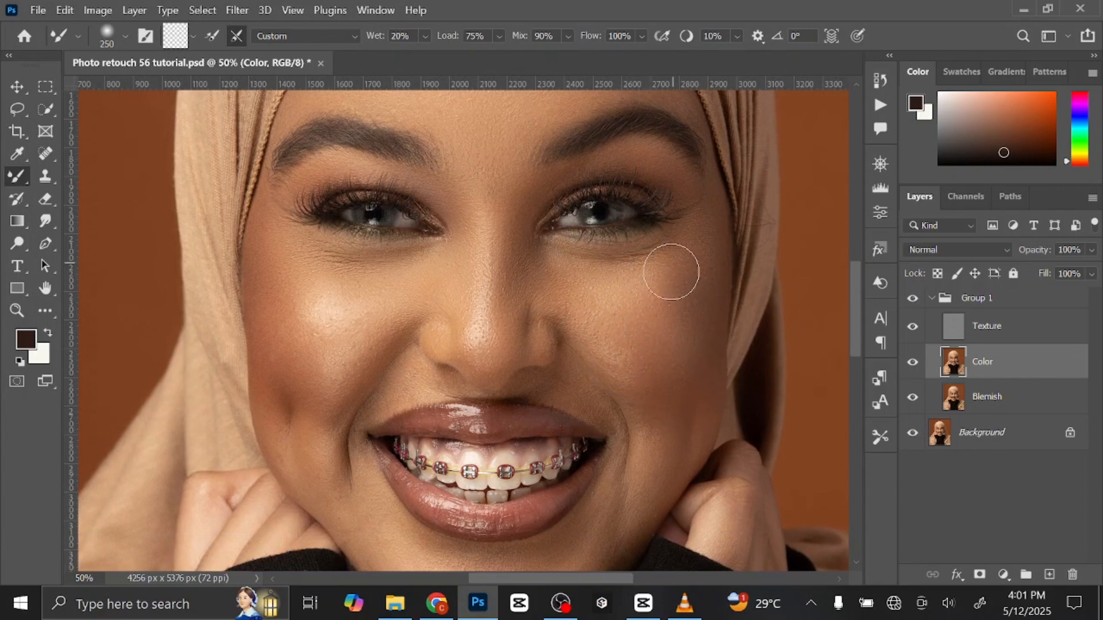
key(bracketright)
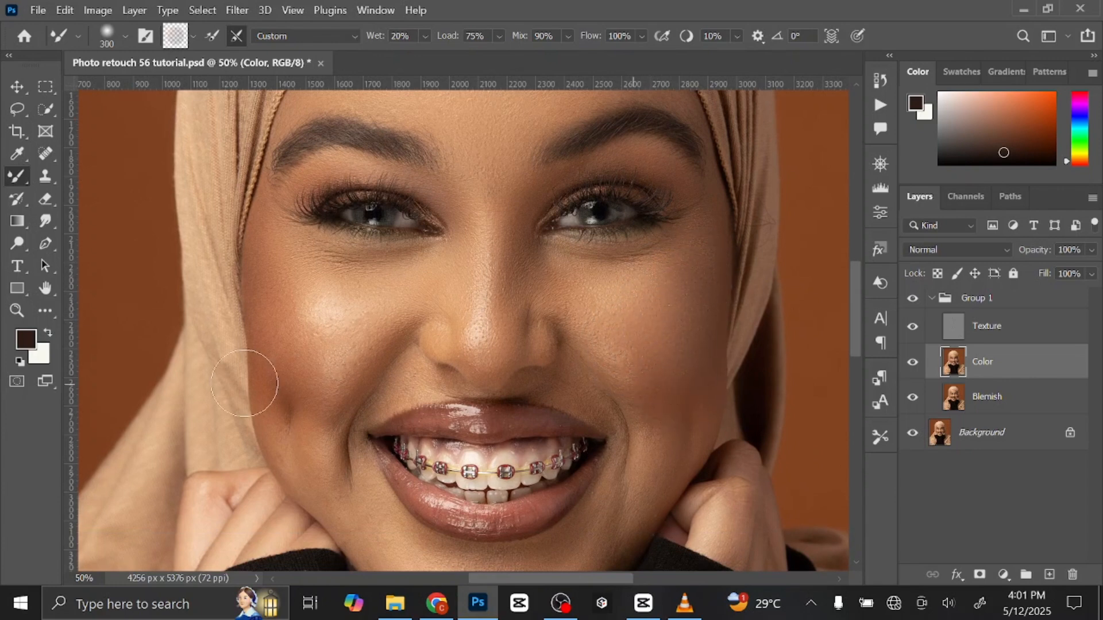
Even out the left cheek's highlight, the skin above the upper lip and the right cheek, using up to a 300 px brush.
mouse_move(244, 383)
mouse_down()
mouse_move(314, 312)
mouse_move(319, 343)
mouse_move(358, 359)
mouse_move(289, 325)
mouse_move(284, 334)
mouse_move(279, 269)
mouse_move(330, 314)
mouse_move(363, 314)
mouse_up()
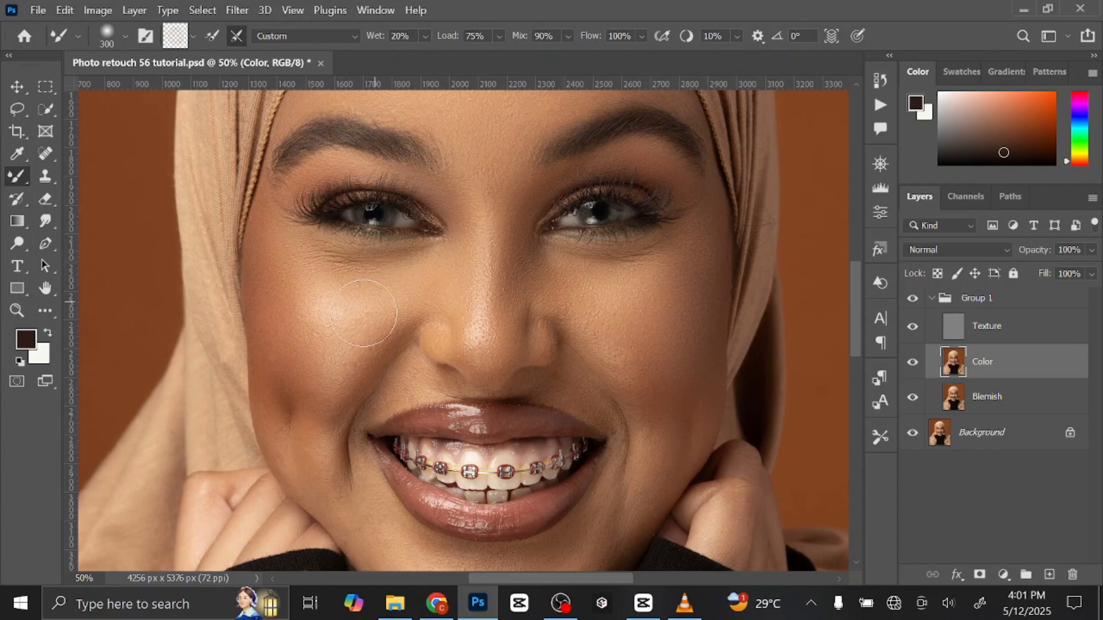
key(bracketleft)
key(bracketleft)
key(bracketleft)
key(bracketright)
mouse_move(397, 397)
mouse_down()
mouse_move(438, 389)
mouse_move(418, 379)
mouse_move(395, 390)
mouse_move(461, 392)
mouse_move(451, 383)
mouse_move(521, 405)
mouse_move(536, 382)
mouse_move(552, 379)
mouse_move(598, 394)
mouse_up()
key(bracketright)
key(bracketright)
key(bracketright)
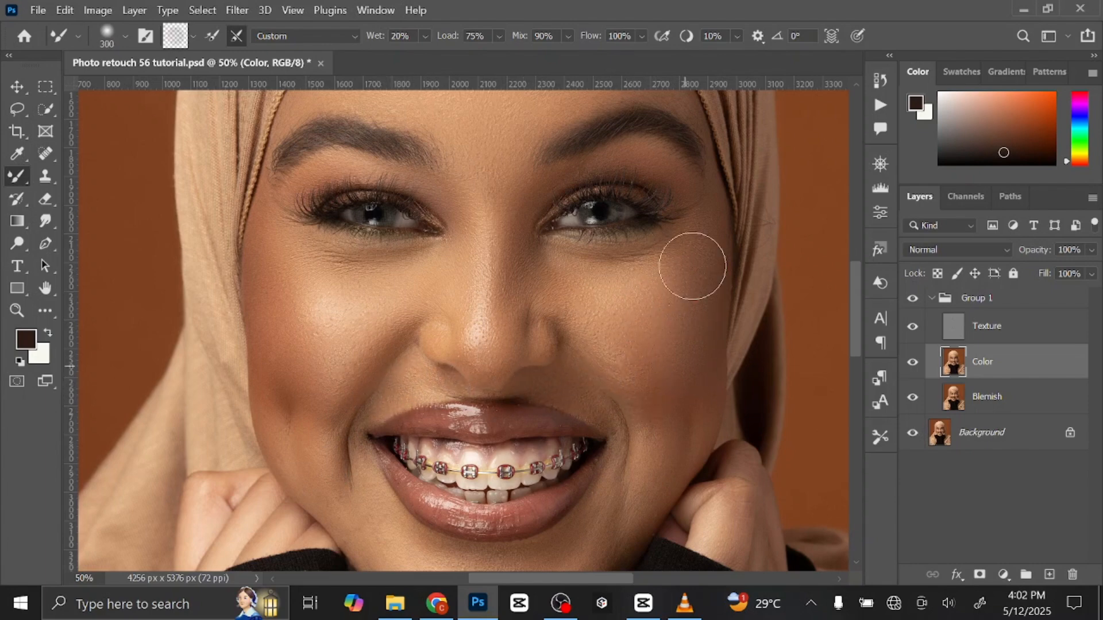
Smooth the jawline, chin and skin around the mouth with the Mixer Brush at about 175 to 300 px.
drag(682, 352, 694, 253)
key(bracketleft)
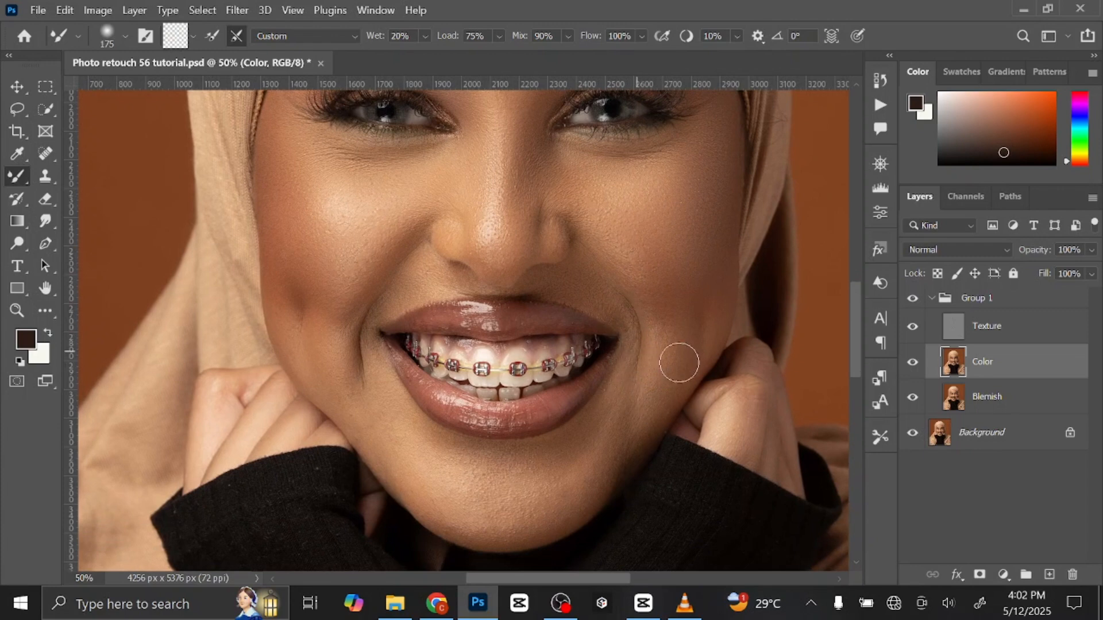
key(bracketright)
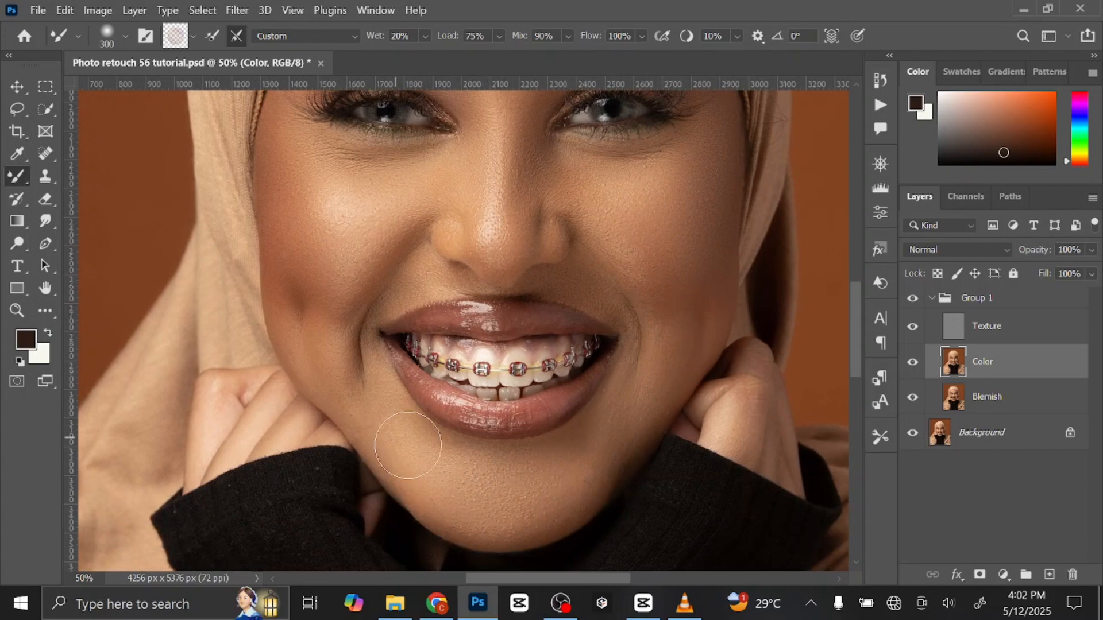
key(bracketleft)
key(bracketleft)
key(bracketleft)
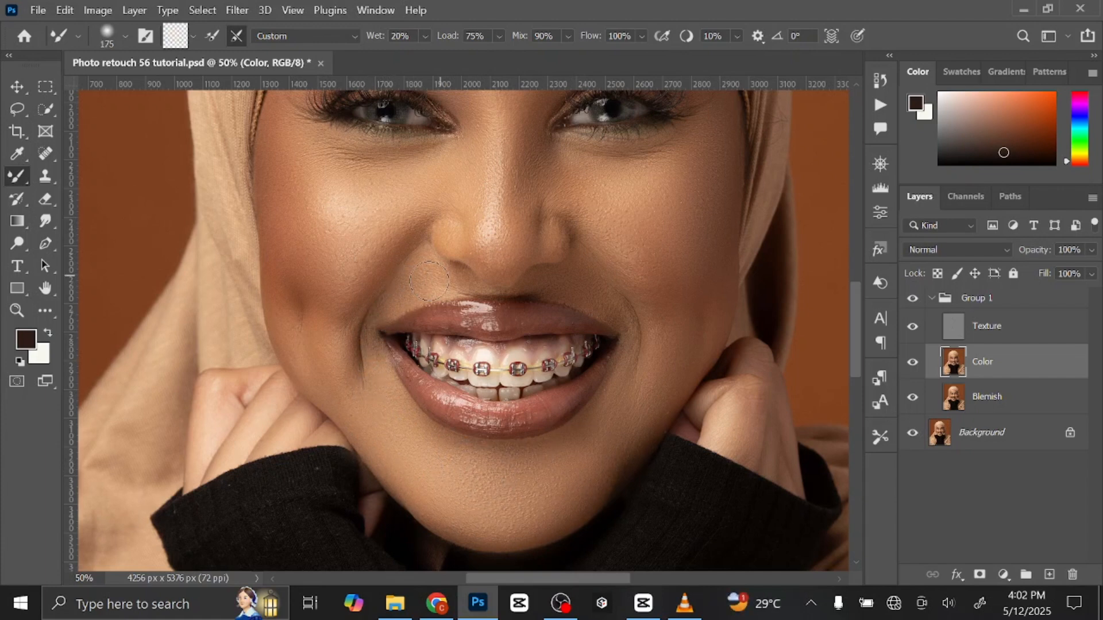
Blend the remaining uneven tones on the lower face, then the hands and neck with a 200 px Mixer Brush.
key(bracketright)
key(bracketright)
key(bracketright)
key(bracketright)
key(bracketright)
key(bracketleft)
key(bracketright)
key(bracketright)
drag(721, 486, 698, 398)
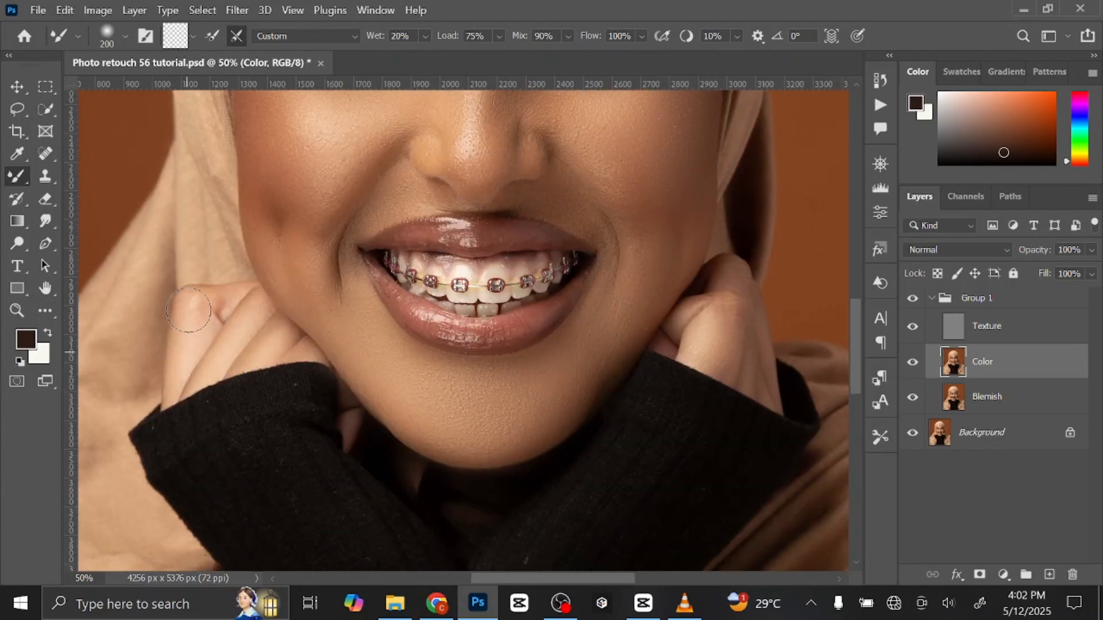
drag(411, 429, 402, 480)
Compare the portrait before and after retouching by hiding and showing Group 1.
scroll(485, 446, down, 5)
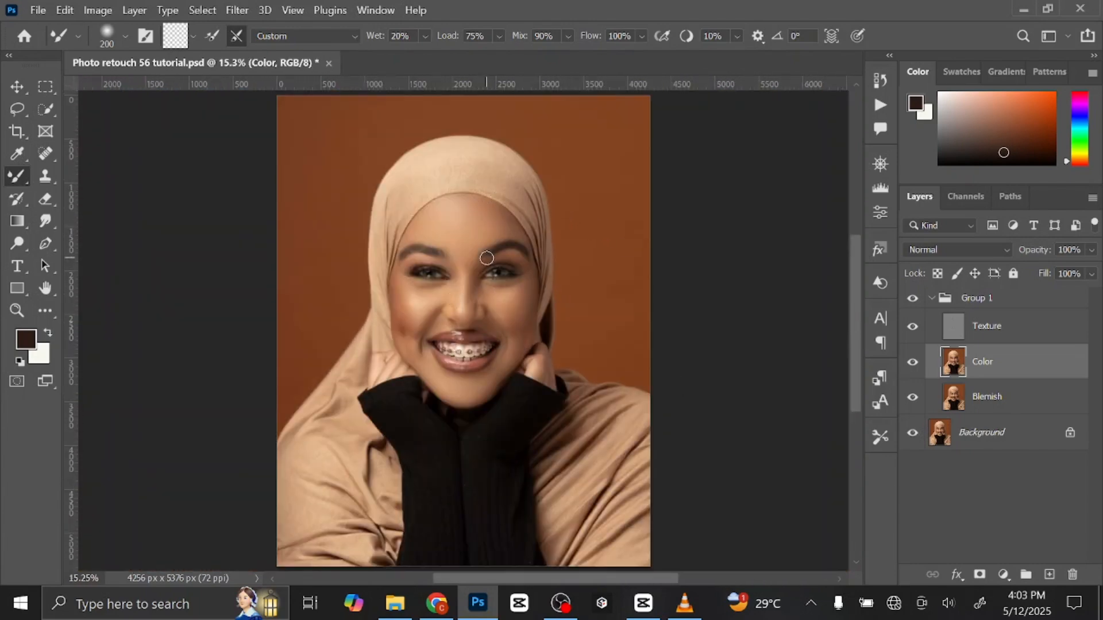
click(912, 299)
click(913, 300)
Add a Curves adjustment layer above the Texture layer and raise its midtones steeply to brighten the whole portrait.
click(1028, 340)
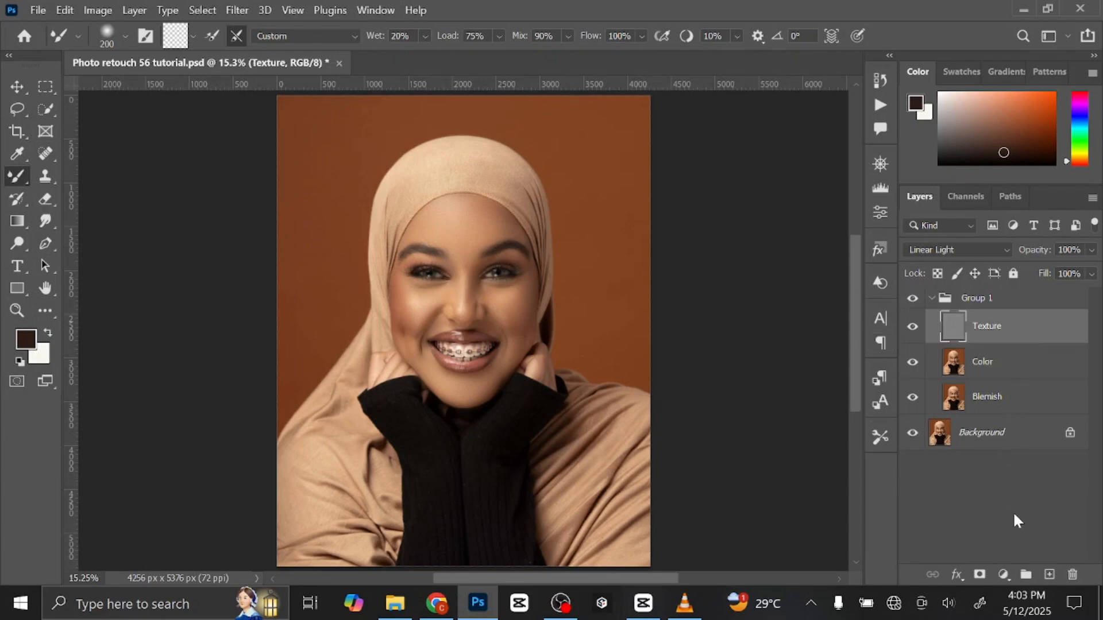
click(1004, 574)
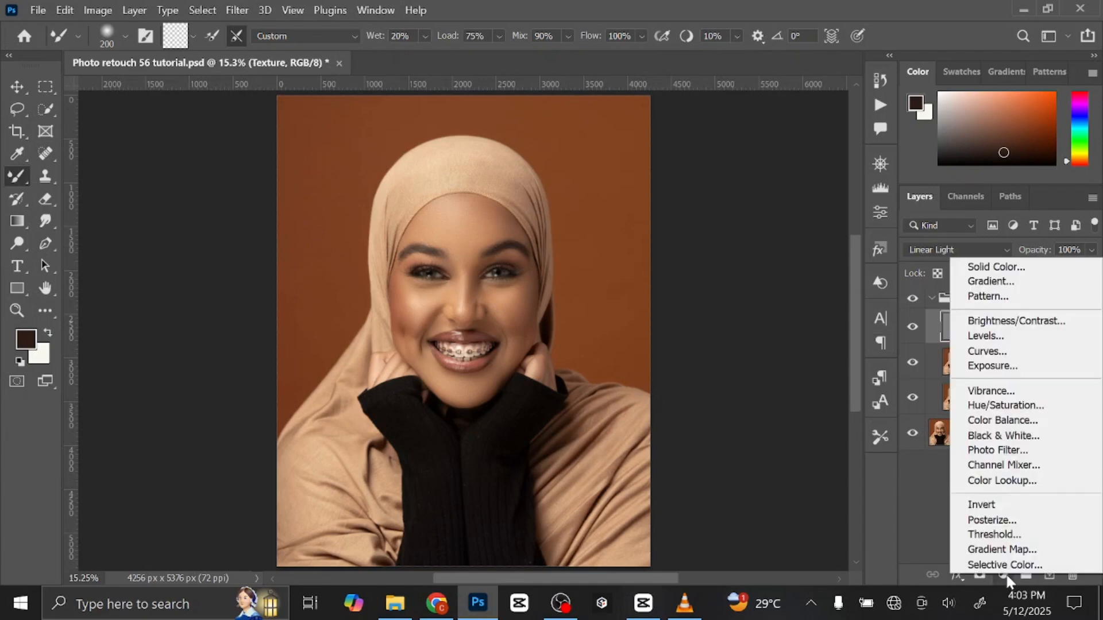
click(992, 350)
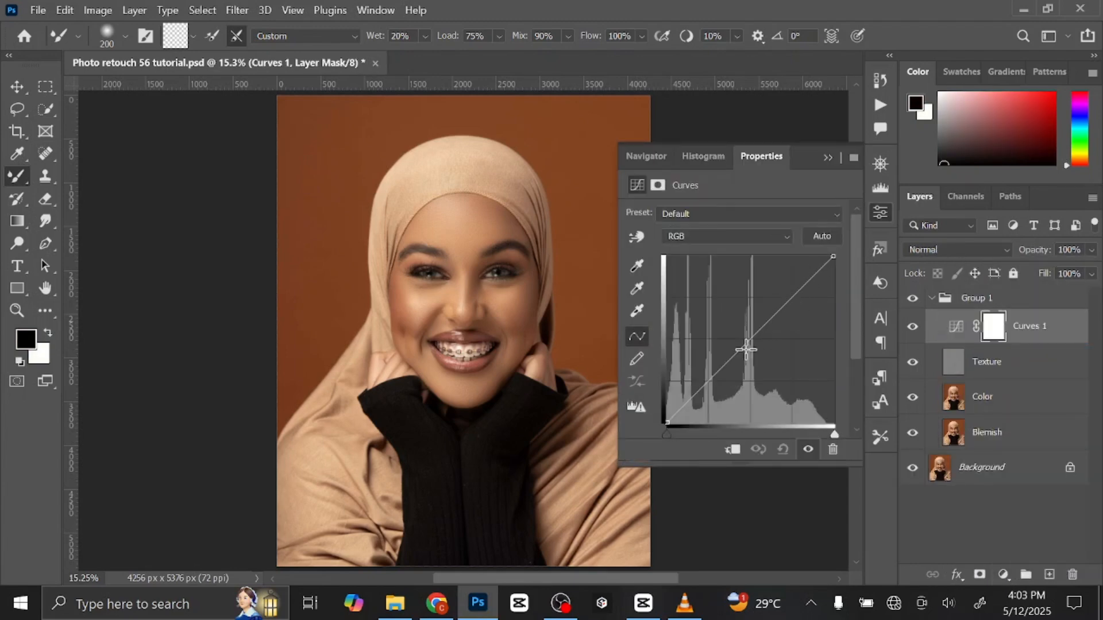
drag(751, 338, 708, 285)
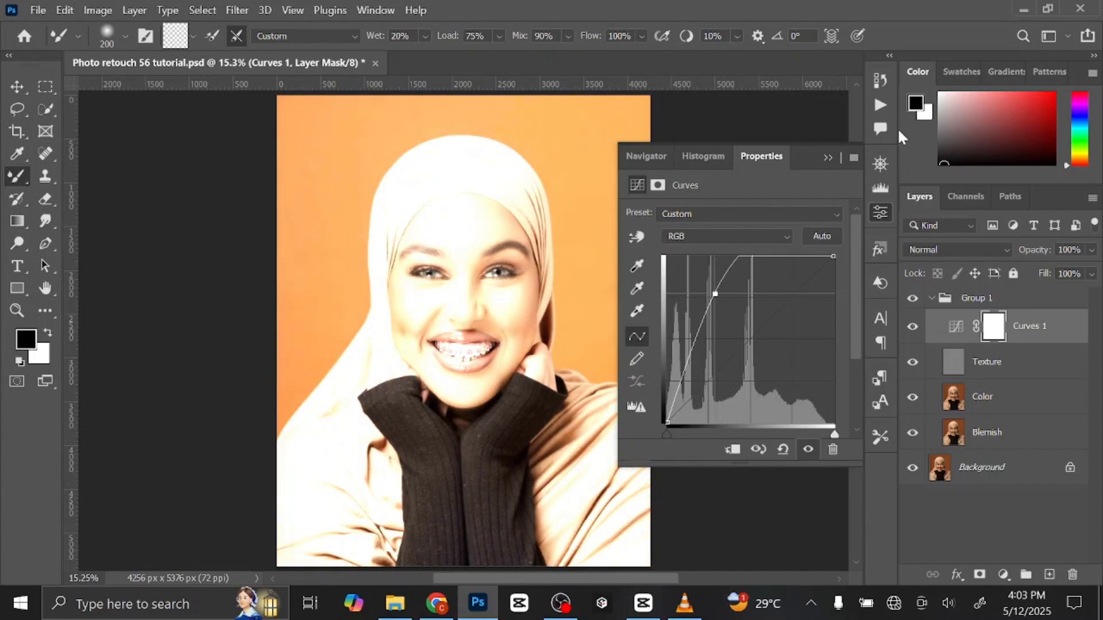
click(829, 154)
Add a second Curves adjustment layer above the first and pull its curve far down to darken the portrait.
click(1003, 574)
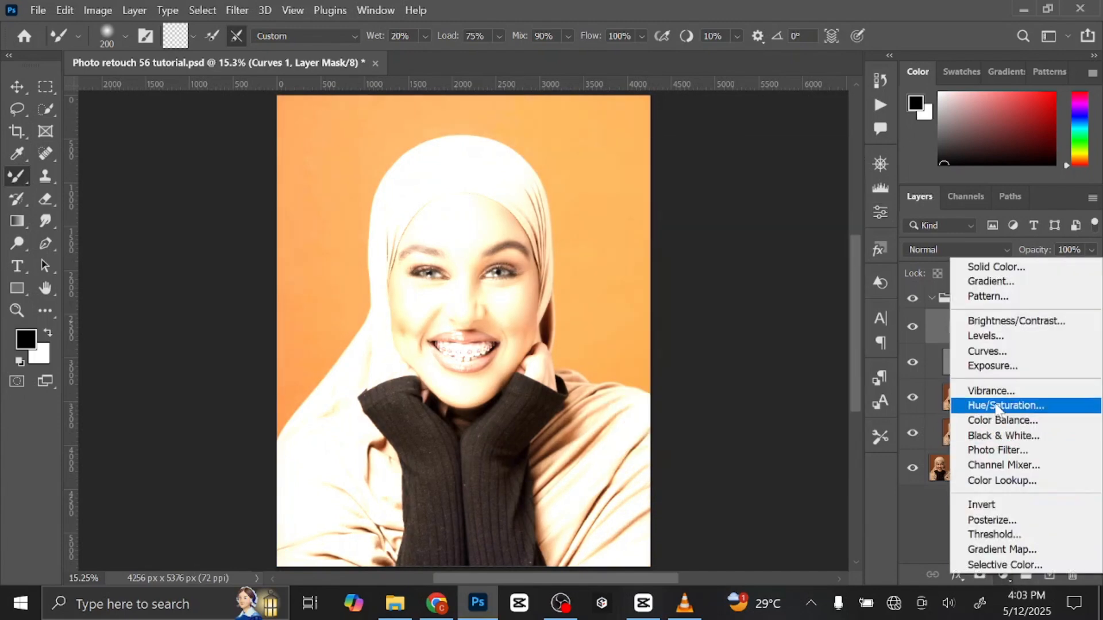
click(1003, 353)
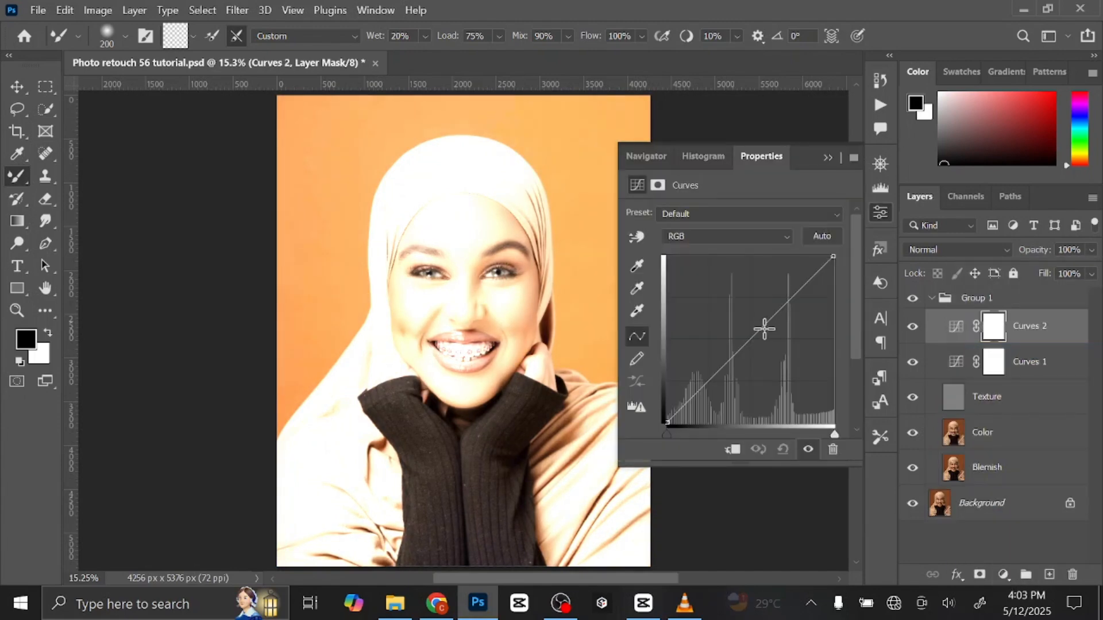
drag(763, 340, 787, 389)
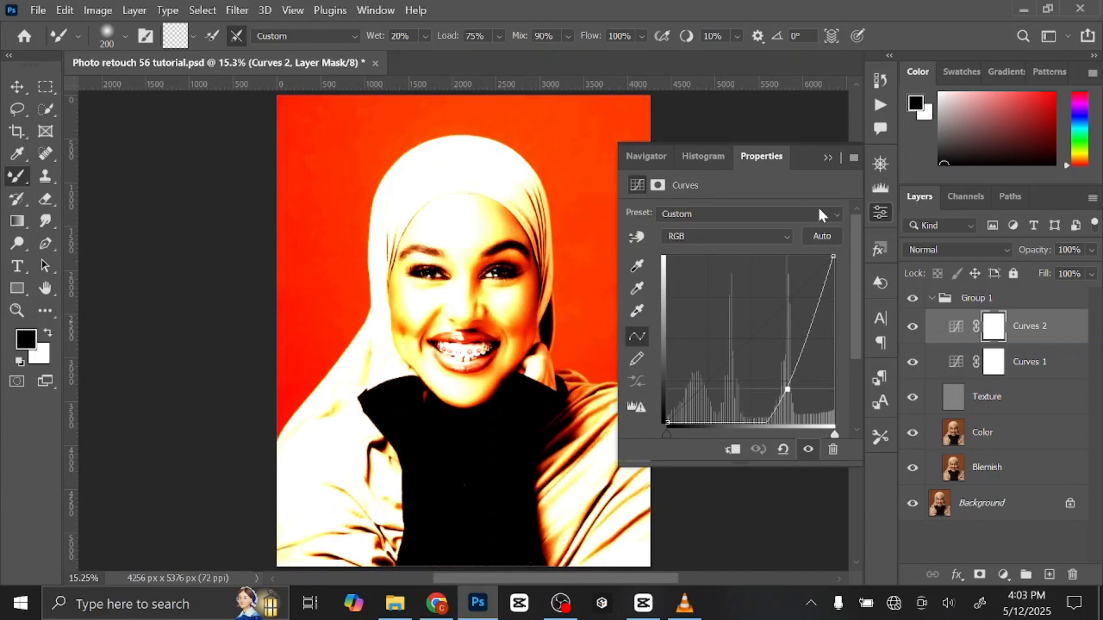
click(828, 158)
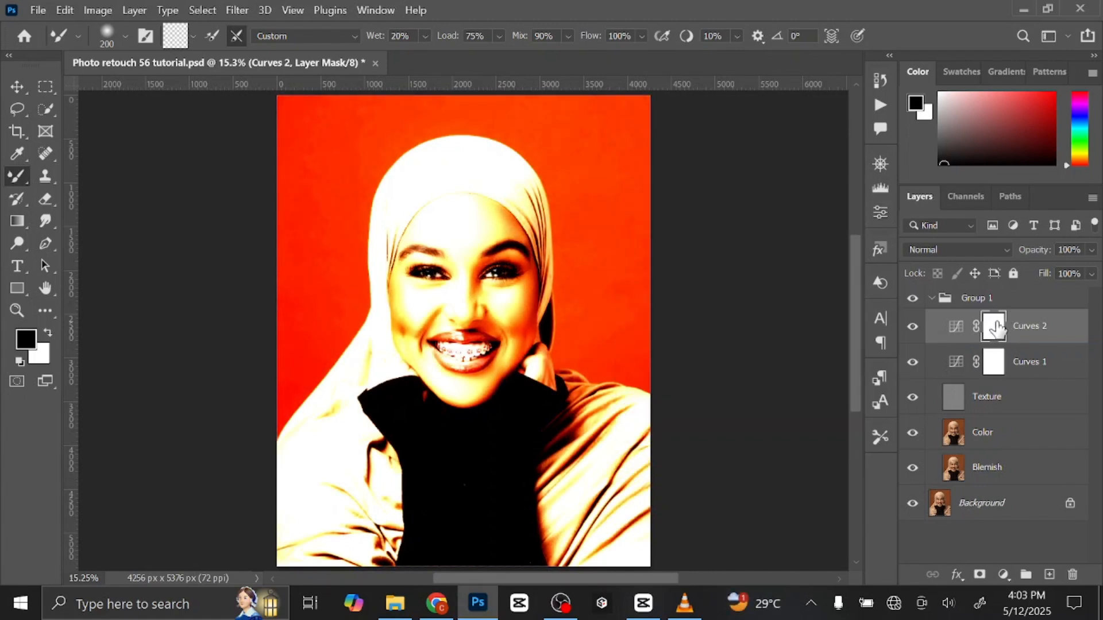
Invert the layer masks of both Curves adjustment layers to black.
key(ctrl+i)
click(996, 361)
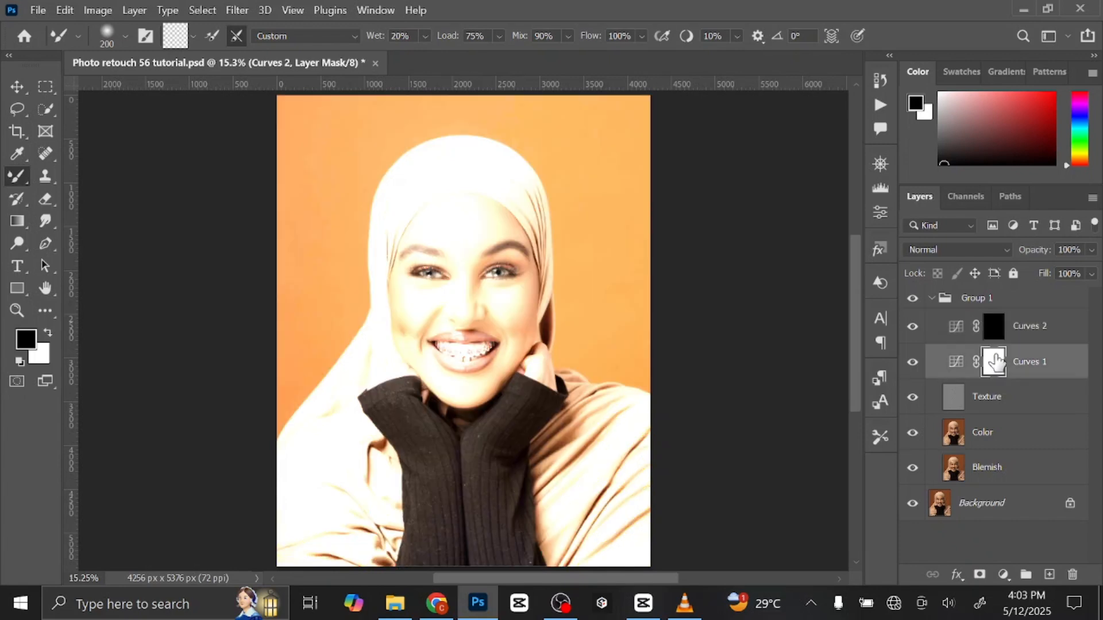
key(ctrl+i)
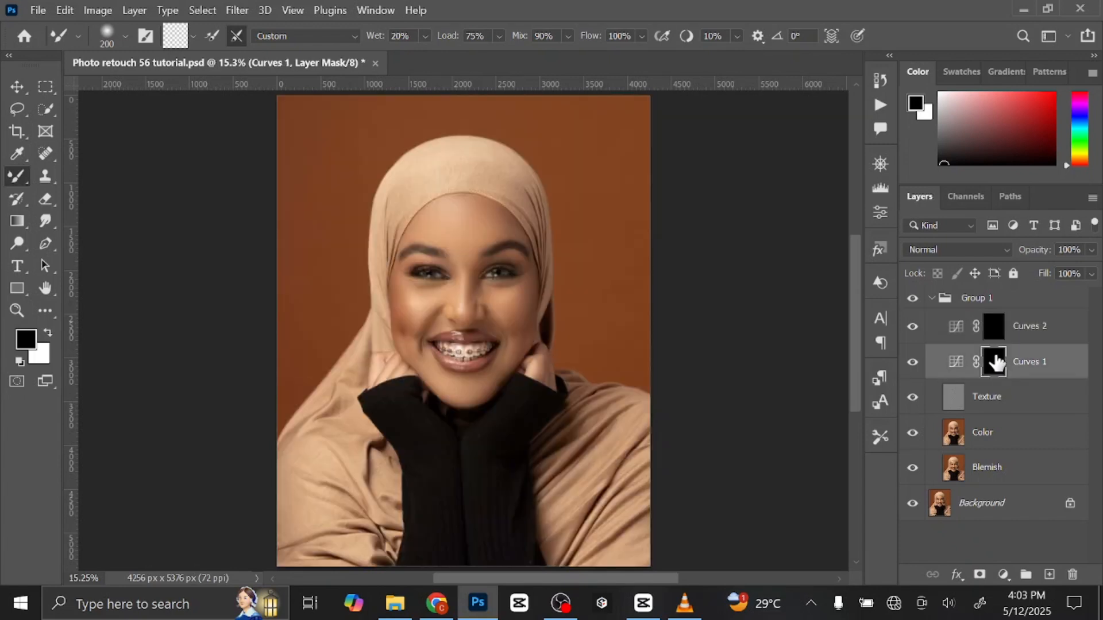
Rename the brightening Curves layer as Dodge and the darkening one as Burn, leaving the Burn layer selected.
double_click(1030, 362)
text(Dodge)
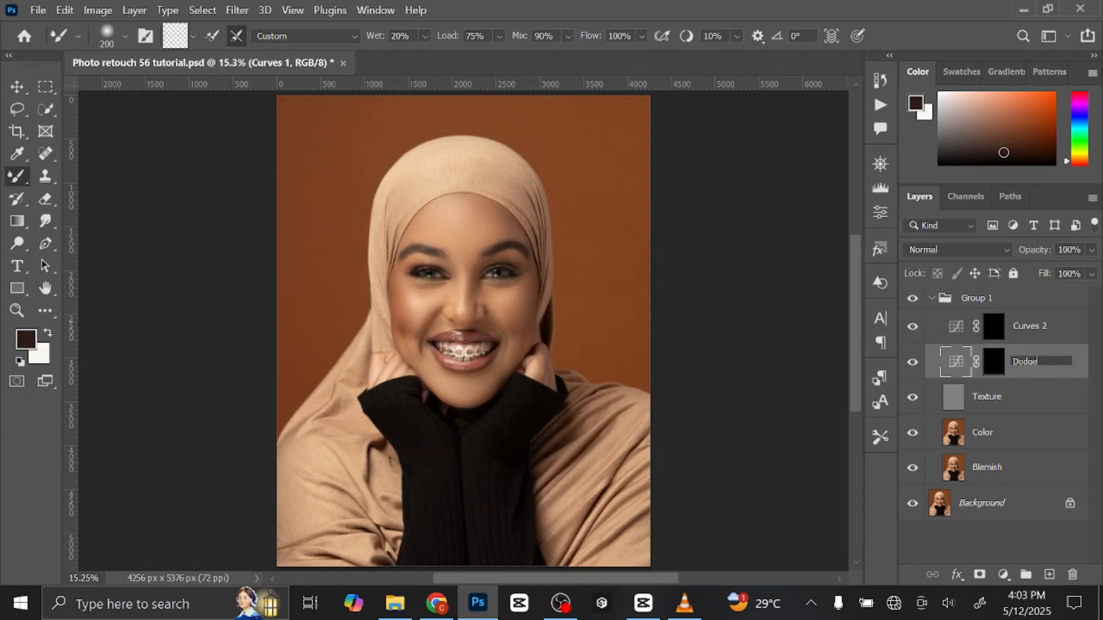
key(Return)
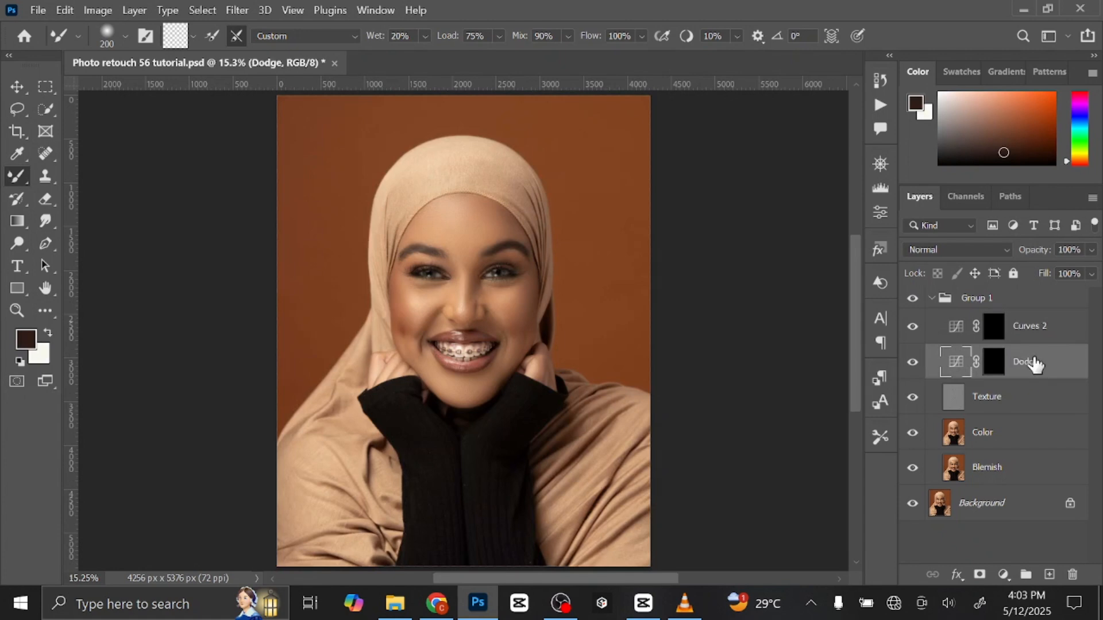
click(1038, 332)
double_click(1037, 332)
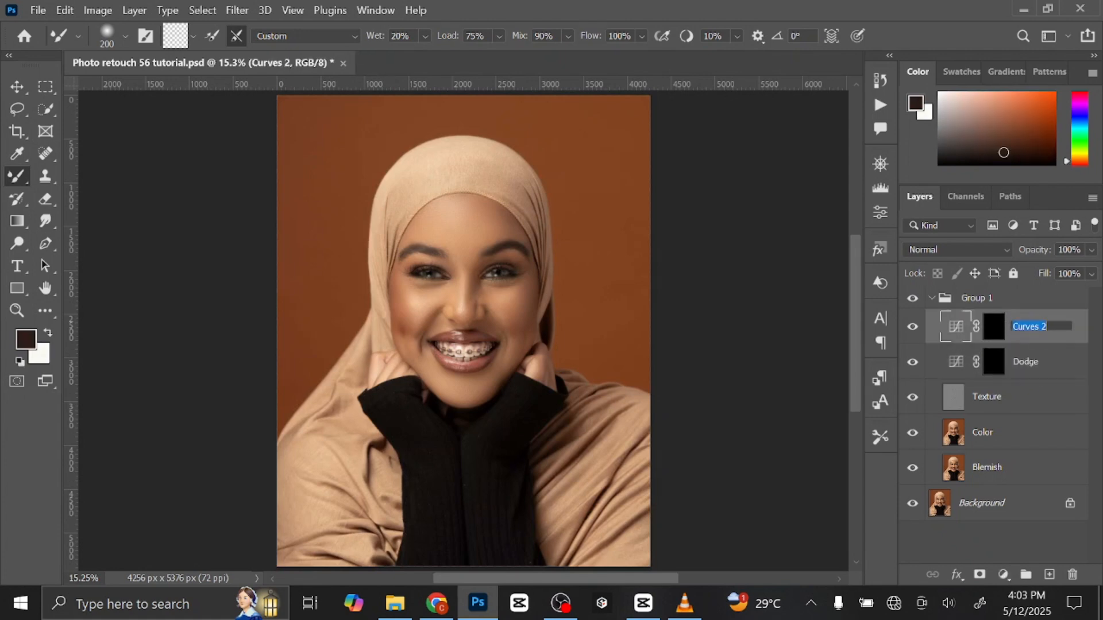
text(Burn)
key(Return)
click(1071, 374)
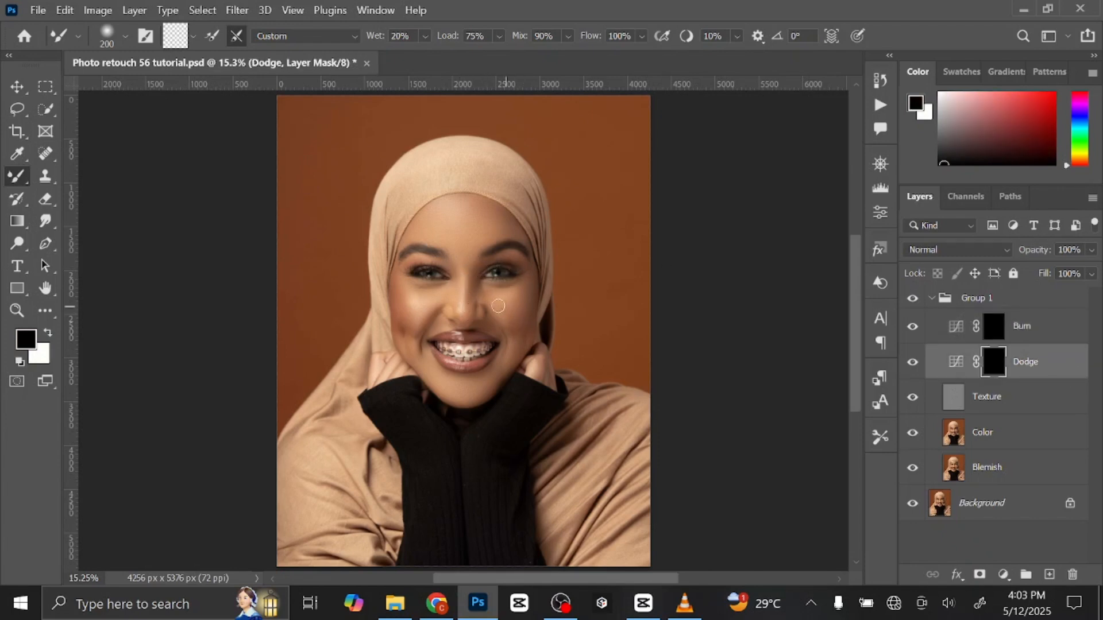
click(1046, 325)
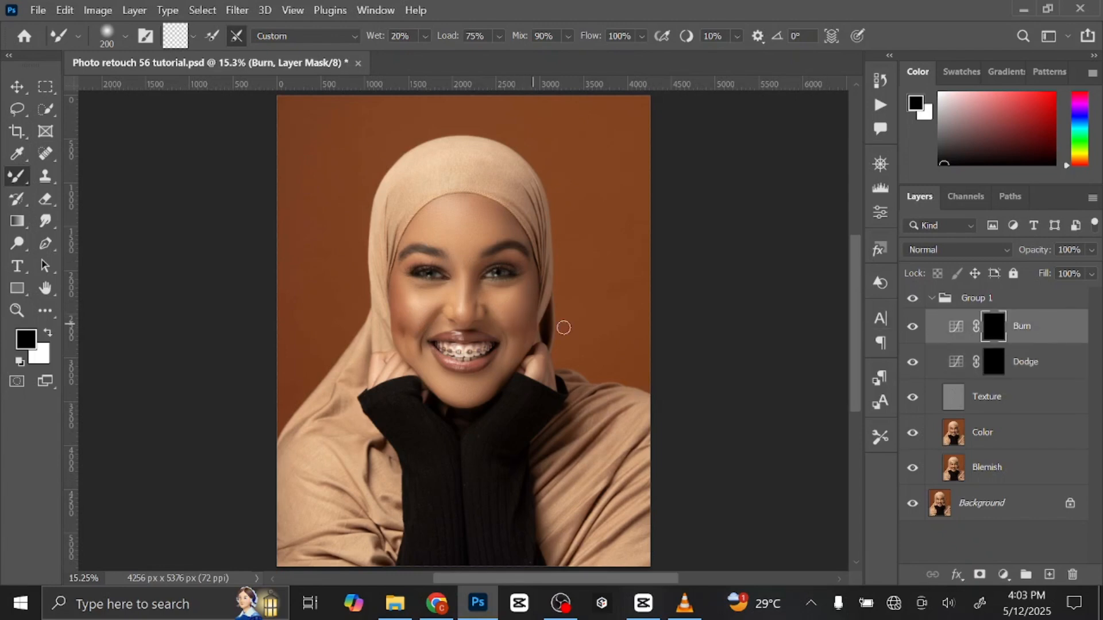
Select the Dodge layer's mask and set up the Brush tool with 5% opacity and white (ffffff) as the foreground colour.
click(997, 365)
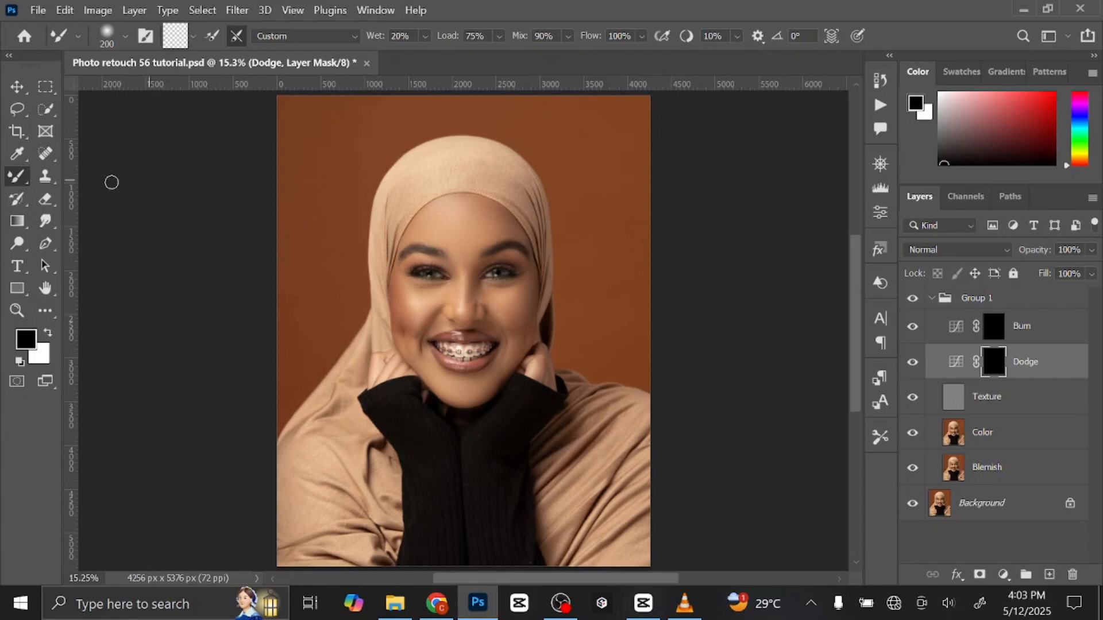
right_click(20, 181)
click(92, 175)
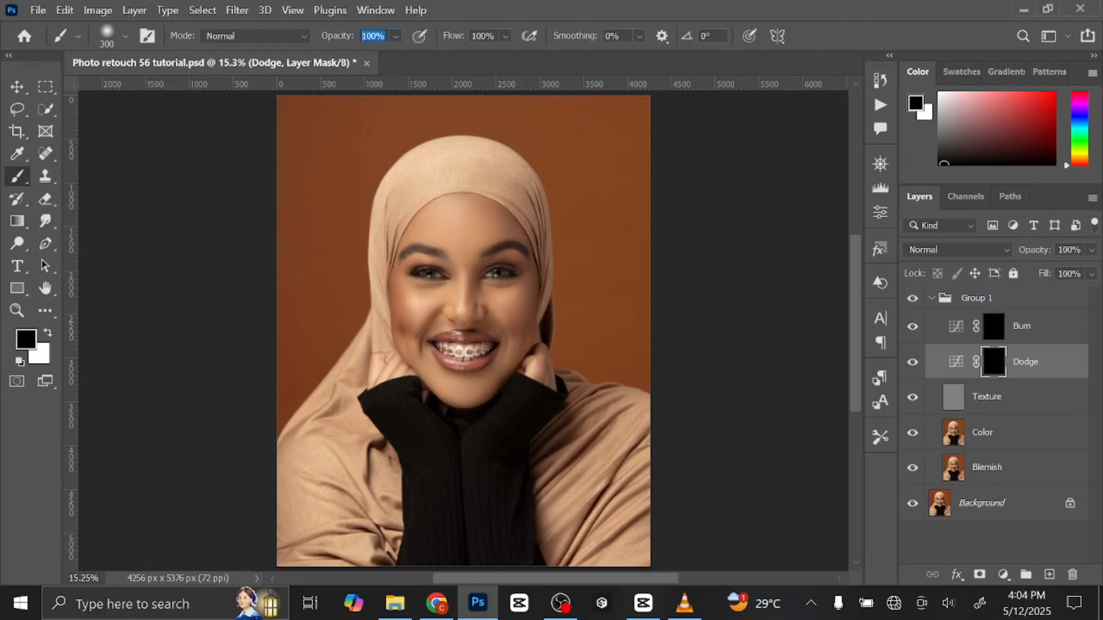
text(5)
key(Return)
key(x)
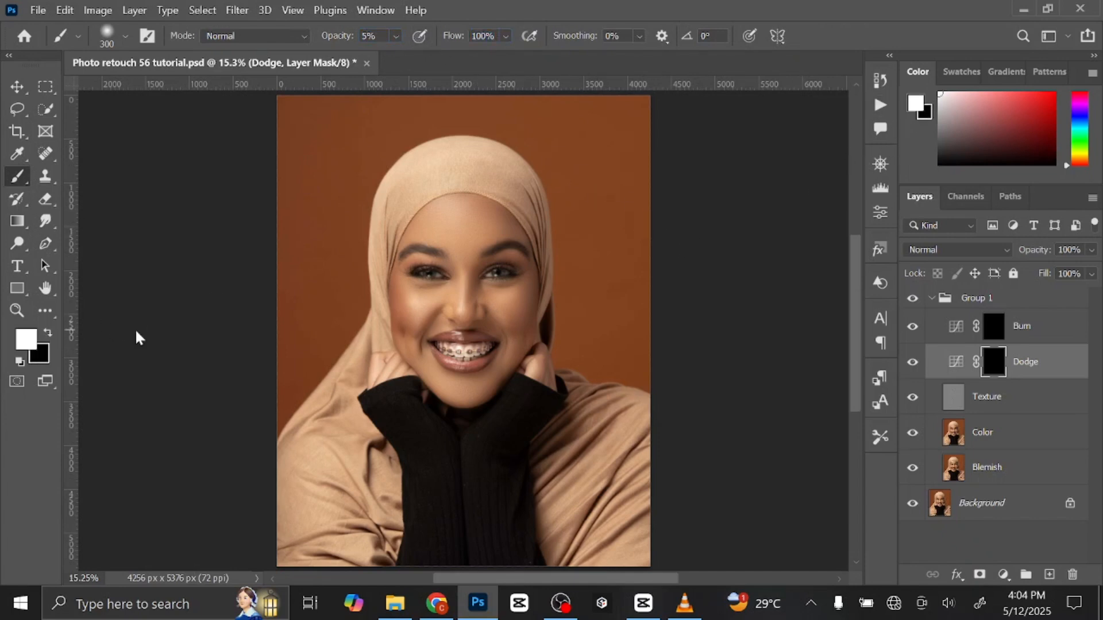
click(918, 106)
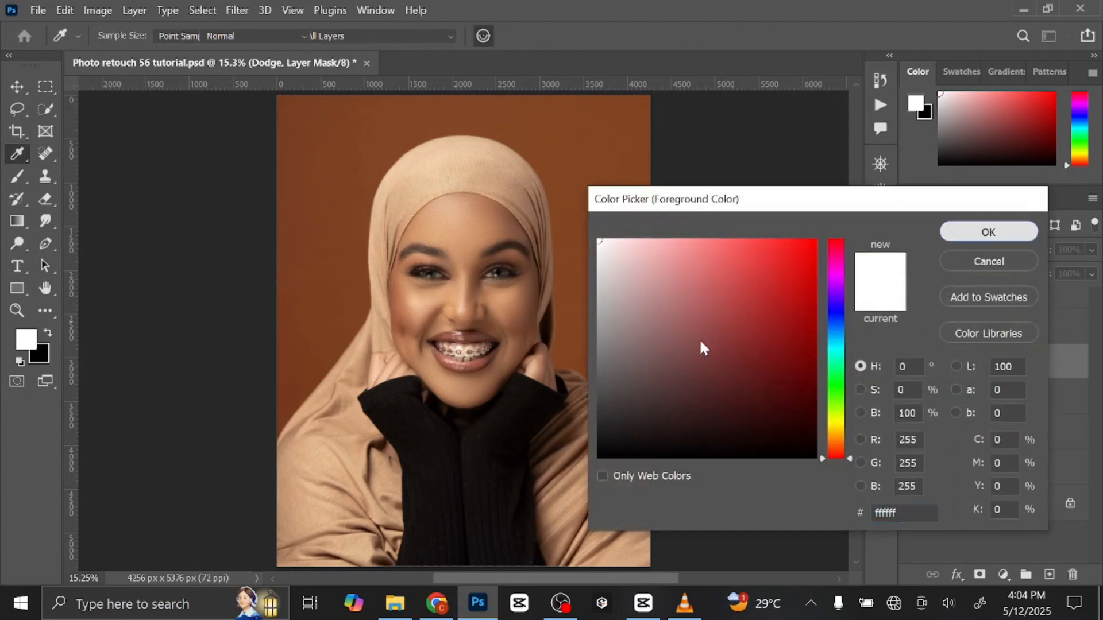
key(Return)
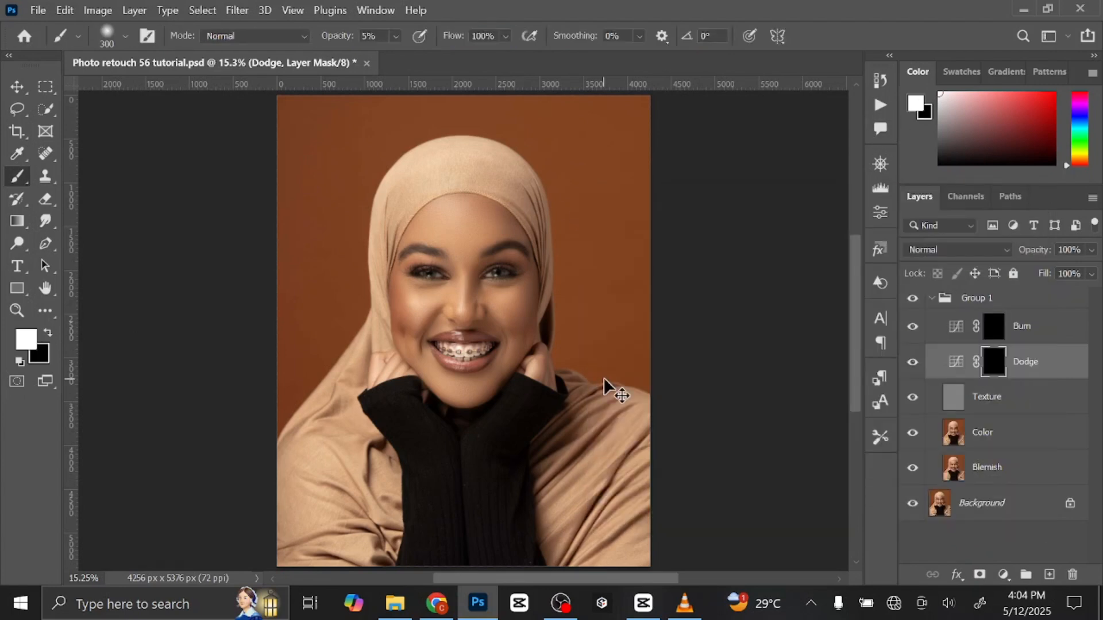
Dodge the highlights on the nose bridge and cheeks on the Dodge mask, enlarging the soft brush from 70 to 500 px.
key(ctrl+plus)
key(ctrl+plus)
key(ctrl+plus)
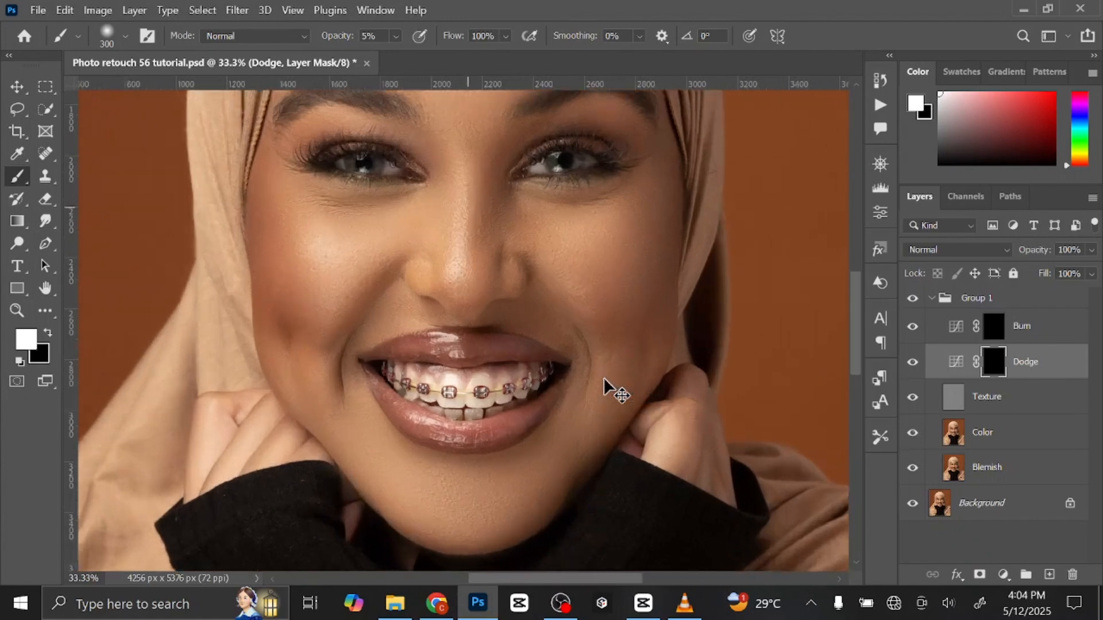
key(ctrl+plus)
drag(615, 317, 622, 455)
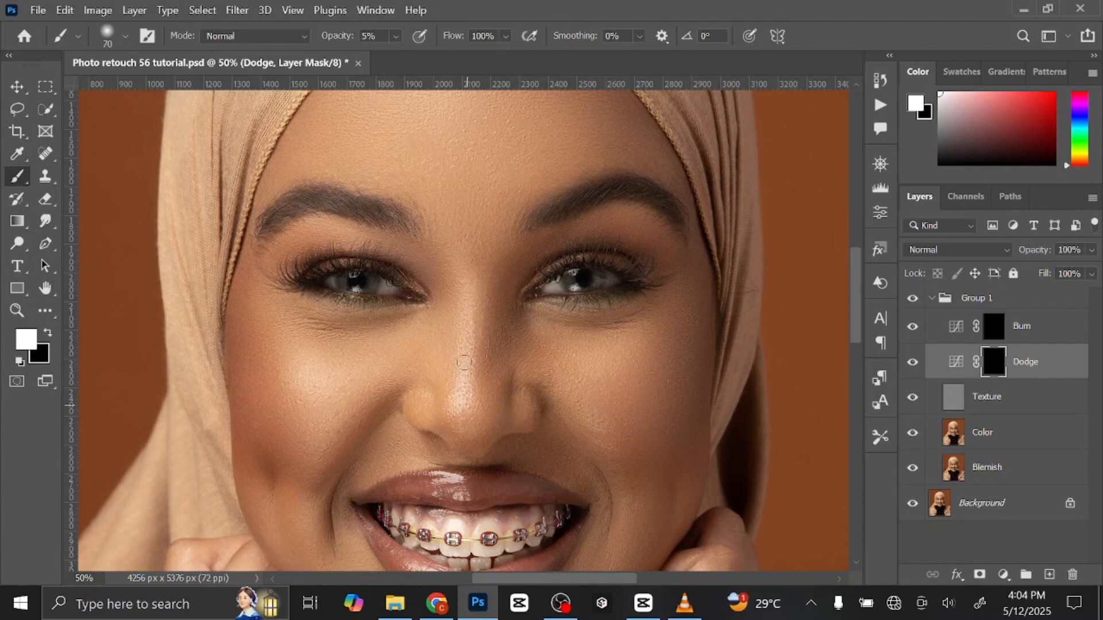
key(bracketright)
key(bracketright)
key(bracketright)
key(bracketright)
key(bracketright)
key(bracketright)
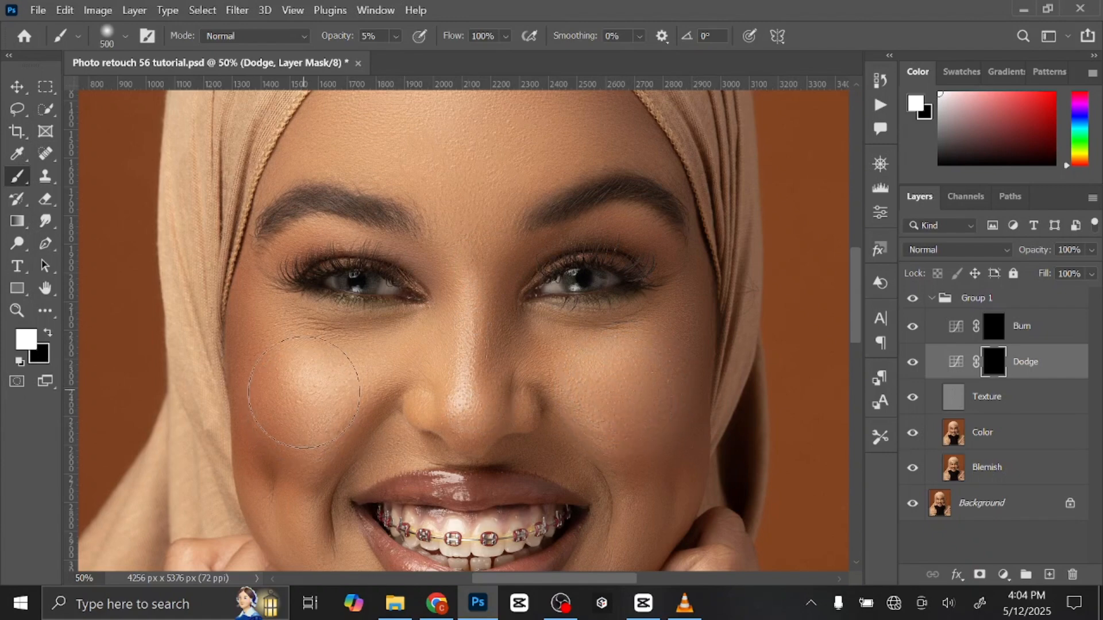
Dodge the lower face and hands on the Dodge mask with a smaller soft brush of 200 px and below.
drag(488, 402, 490, 247)
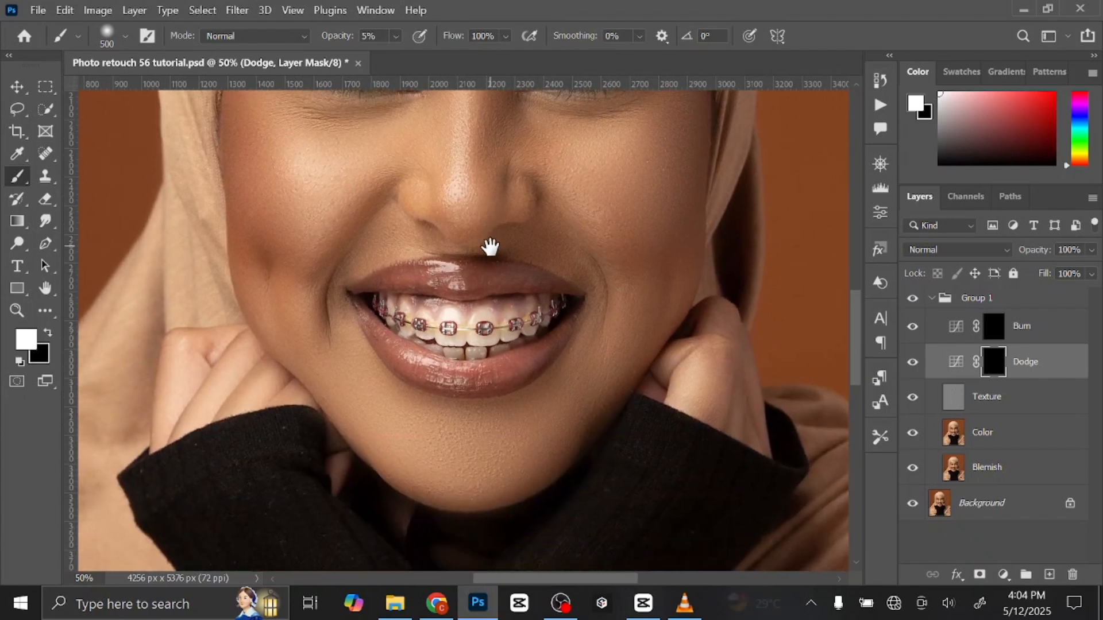
key(bracketleft)
key(bracketleft)
key(bracketleft)
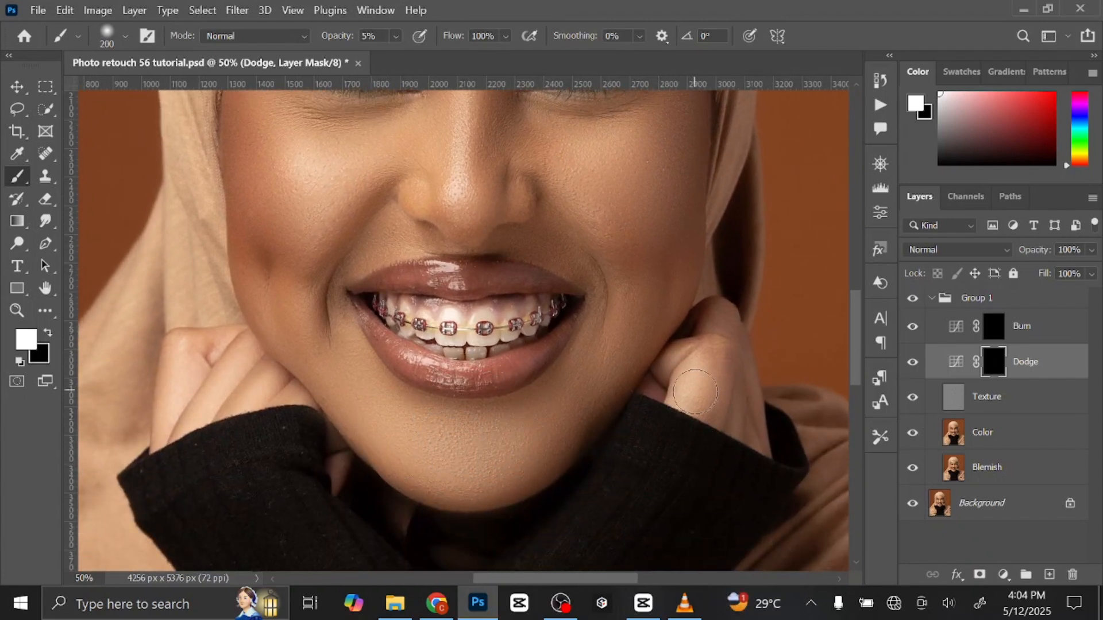
key(bracketleft)
key(bracketleft)
key(bracketleft)
key(bracketleft)
key(bracketleft)
key(bracketright)
Dodge the forehead on the Dodge mask, adjusting the soft white brush from 150 px to suit the area.
drag(367, 368, 384, 553)
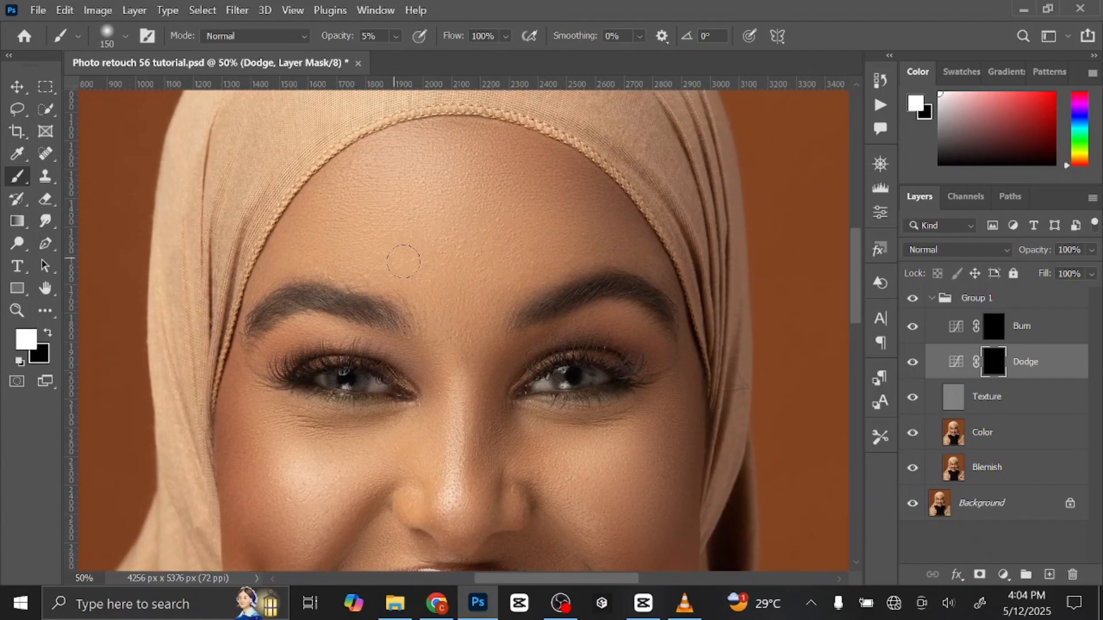
key(bracketright)
key(bracketright)
key(bracketright)
key(bracketright)
key(bracketright)
key(bracketright)
key(bracketright)
key(bracketleft)
key(bracketleft)
key(bracketleft)
key(bracketleft)
key(bracketleft)
key(bracketleft)
key(bracketleft)
Burn the shadows around the eyes and mouth on the Burn layer's mask, reducing the white brush from 175 to 90 px.
mouse_move(488, 411)
mouse_down()
mouse_move(482, 320)
mouse_move(498, 291)
mouse_up()
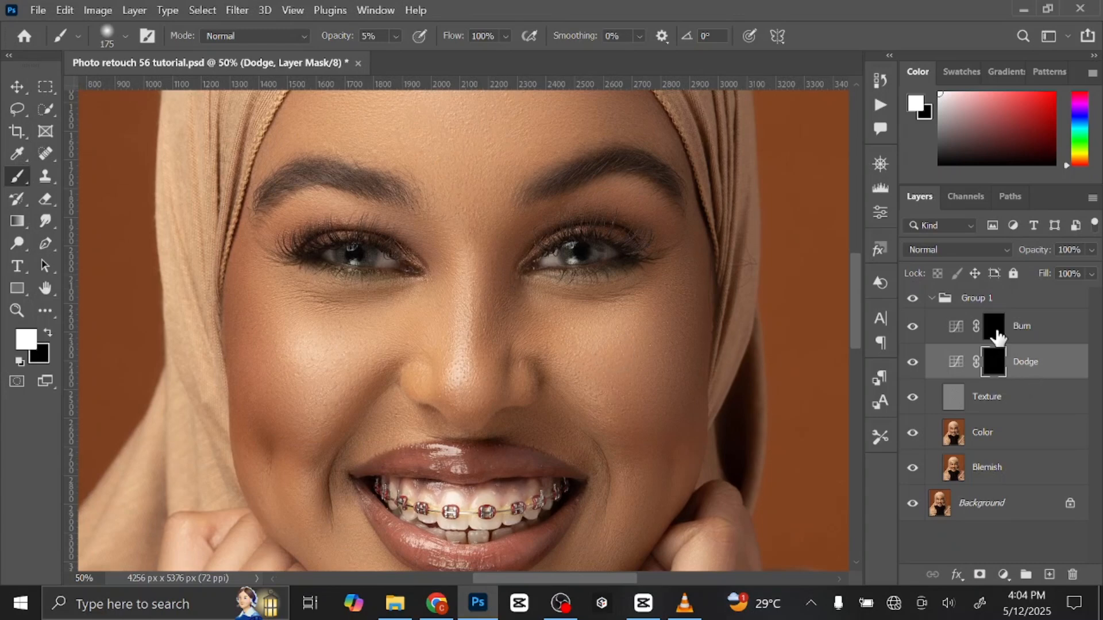
click(995, 327)
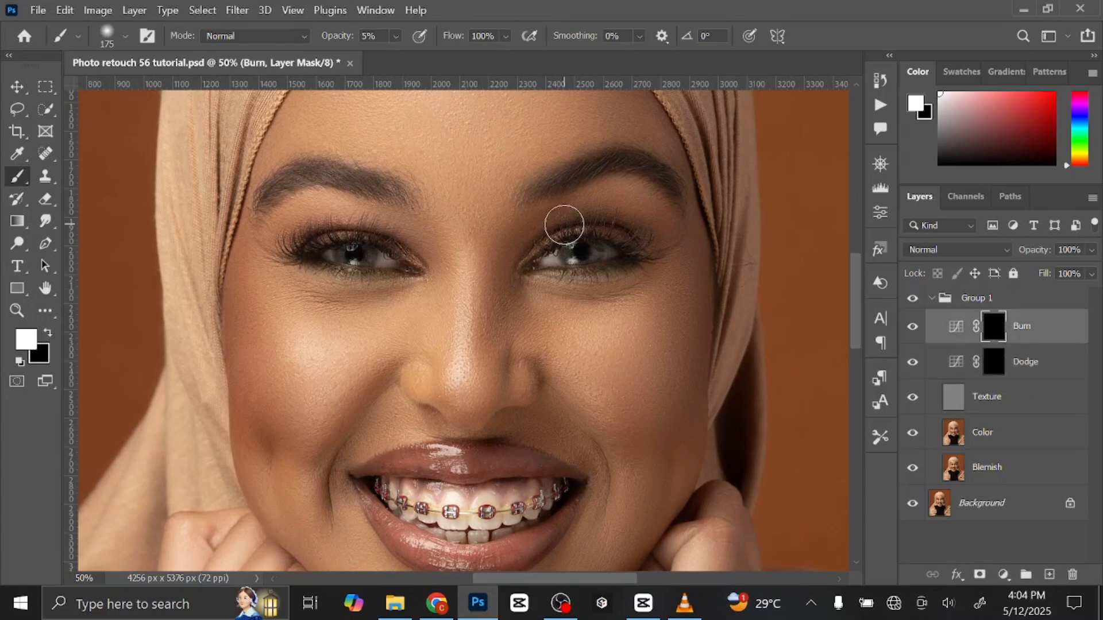
key(bracketleft)
key(bracketleft)
drag(559, 358, 571, 231)
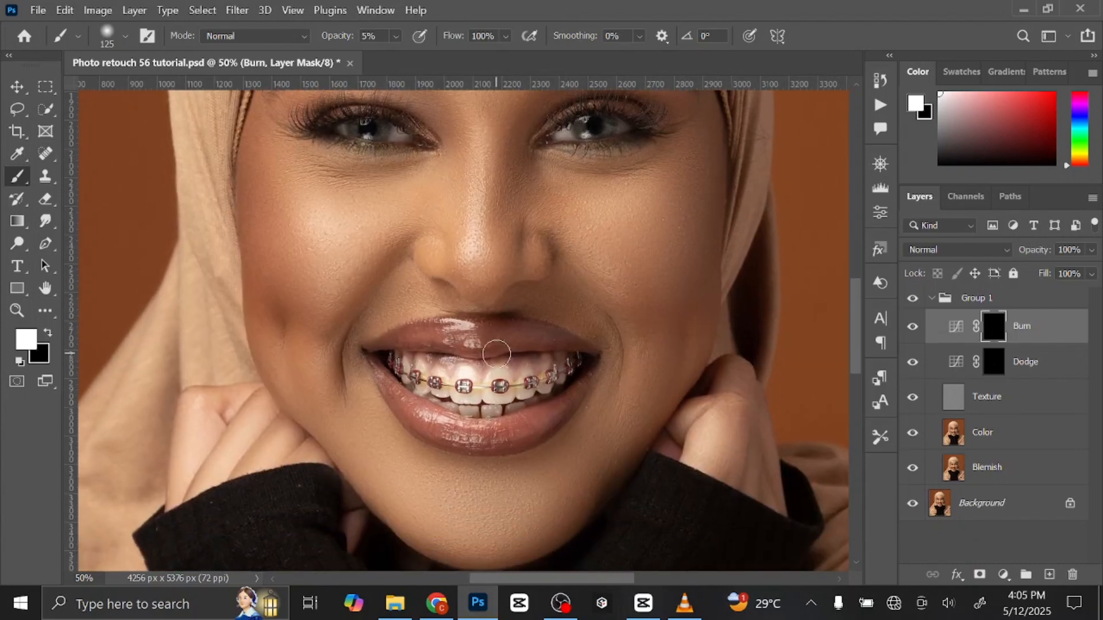
key(bracketleft)
key(bracketleft)
key(bracketleft)
key(bracketleft)
key(bracketright)
Compare the portrait with and without the Burn layer and the Dodge layer by hiding and showing each one.
key(ctrl+minus)
key(ctrl+minus)
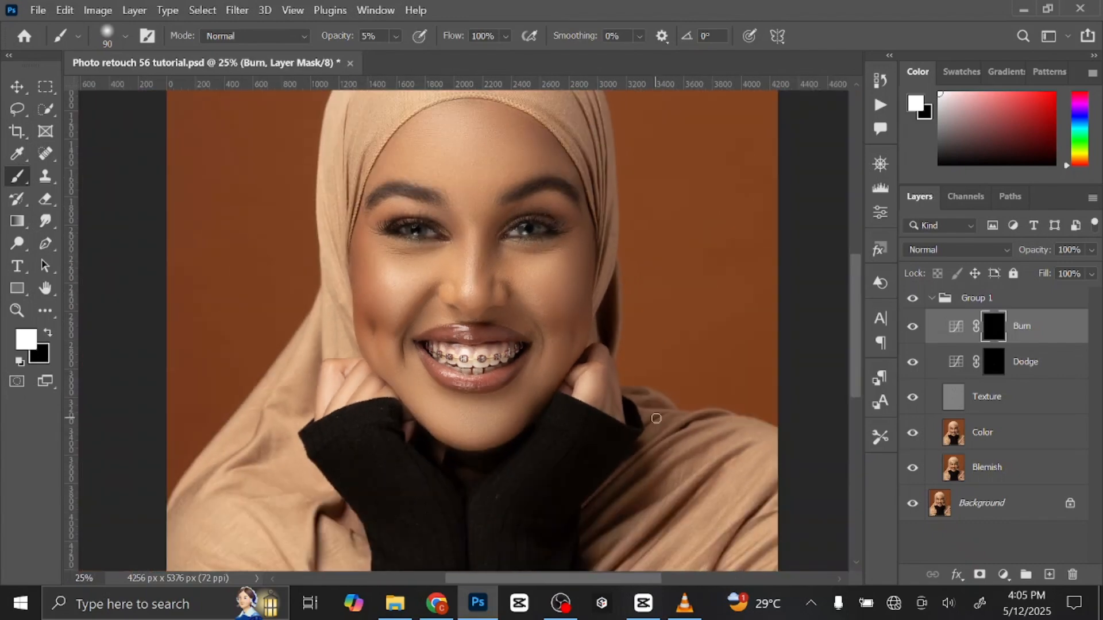
drag(655, 419, 609, 411)
click(912, 326)
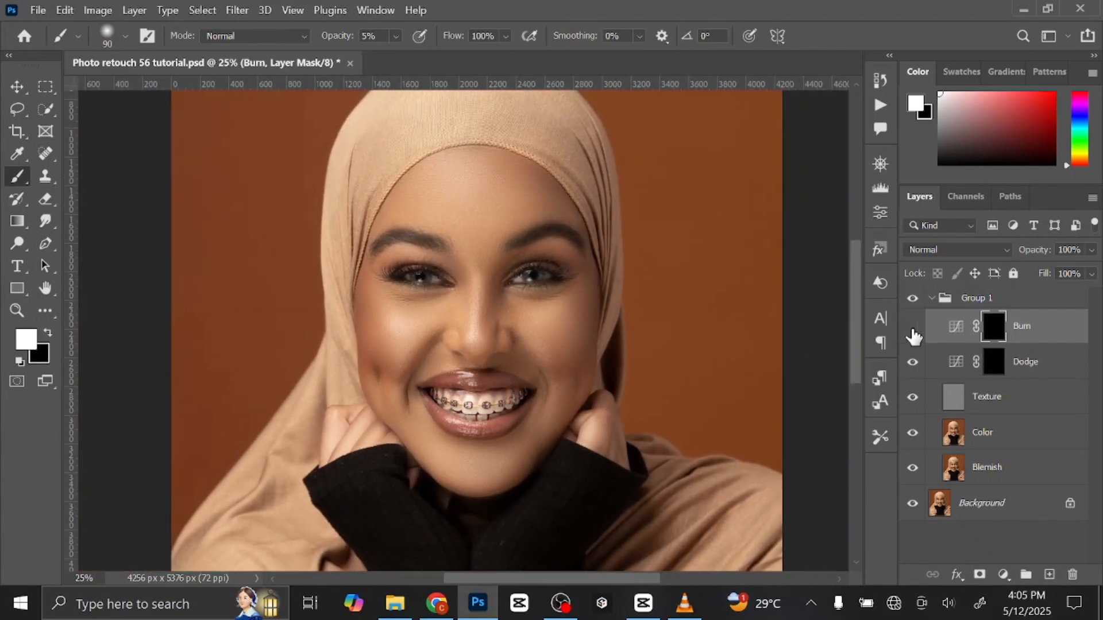
click(913, 327)
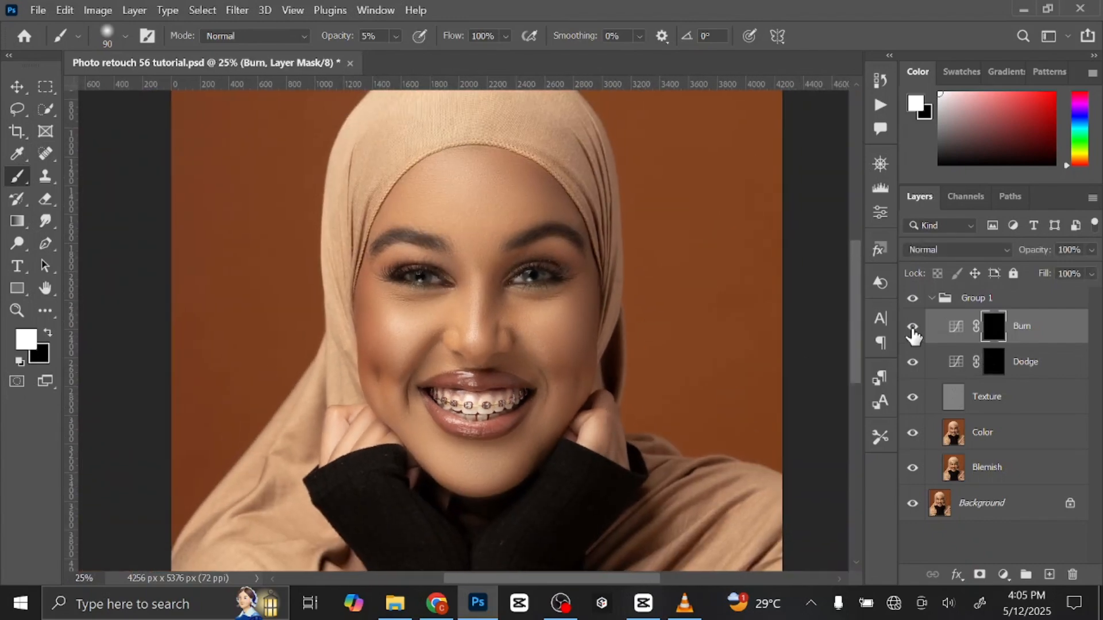
click(913, 362)
click(913, 362)
scroll(656, 288, down, 3)
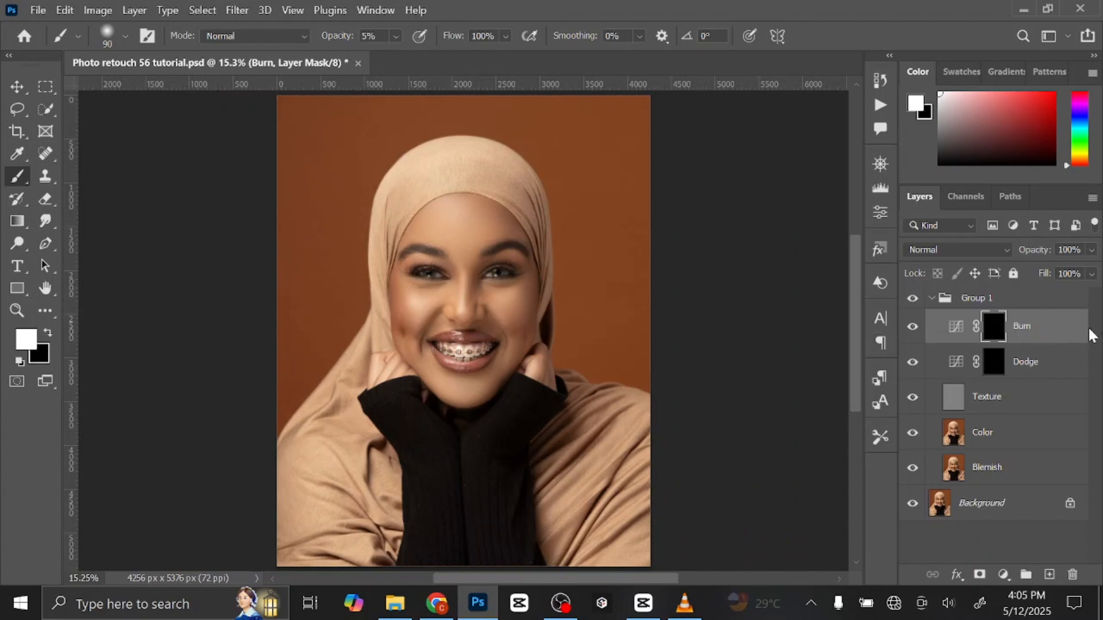
Stamp all visible layers into a new layer above Burn and convert it to a smart object.
click(1059, 333)
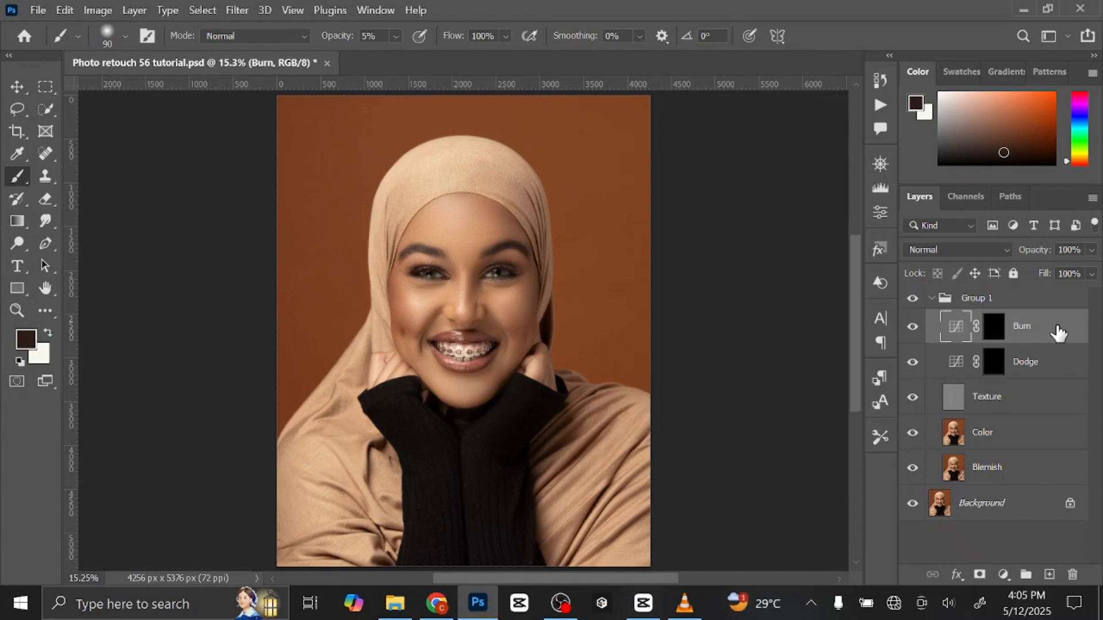
key(ctrl+shift+alt+e)
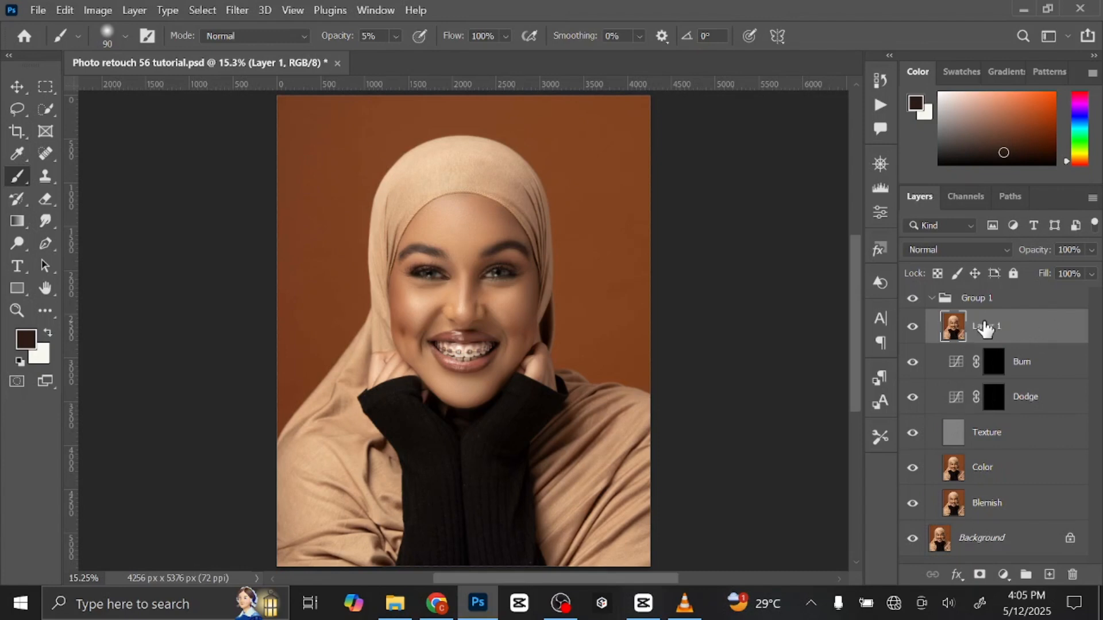
right_click(1020, 332)
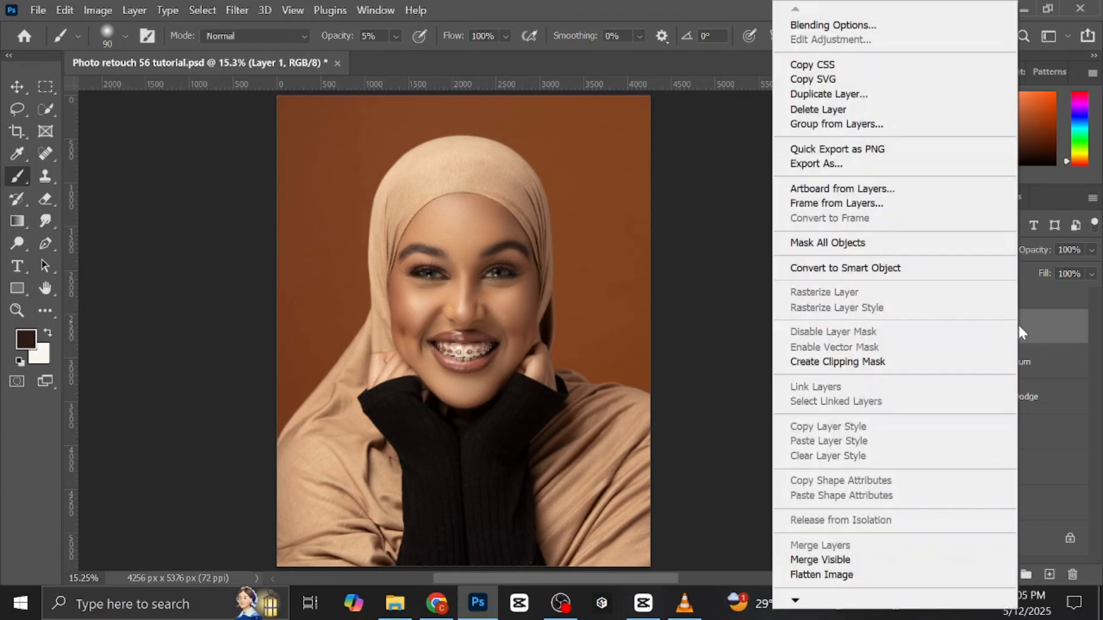
click(896, 270)
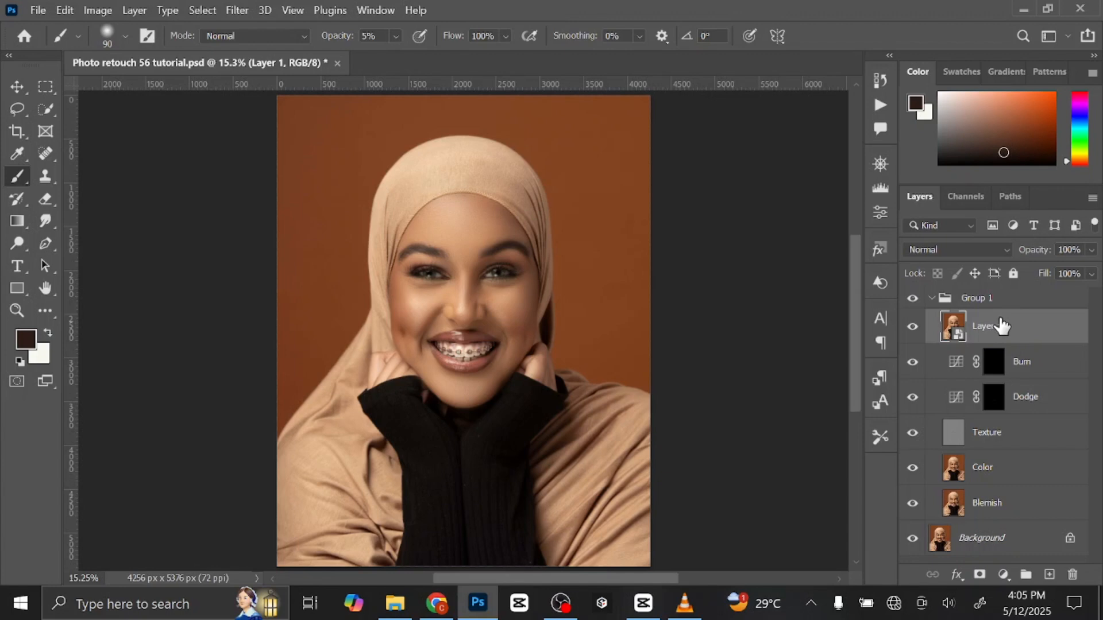
Open the Camera Raw Filter on the smart object and set Exposure to +0.05, Contrast to +10 and Highlights to +11.
click(237, 9)
click(282, 127)
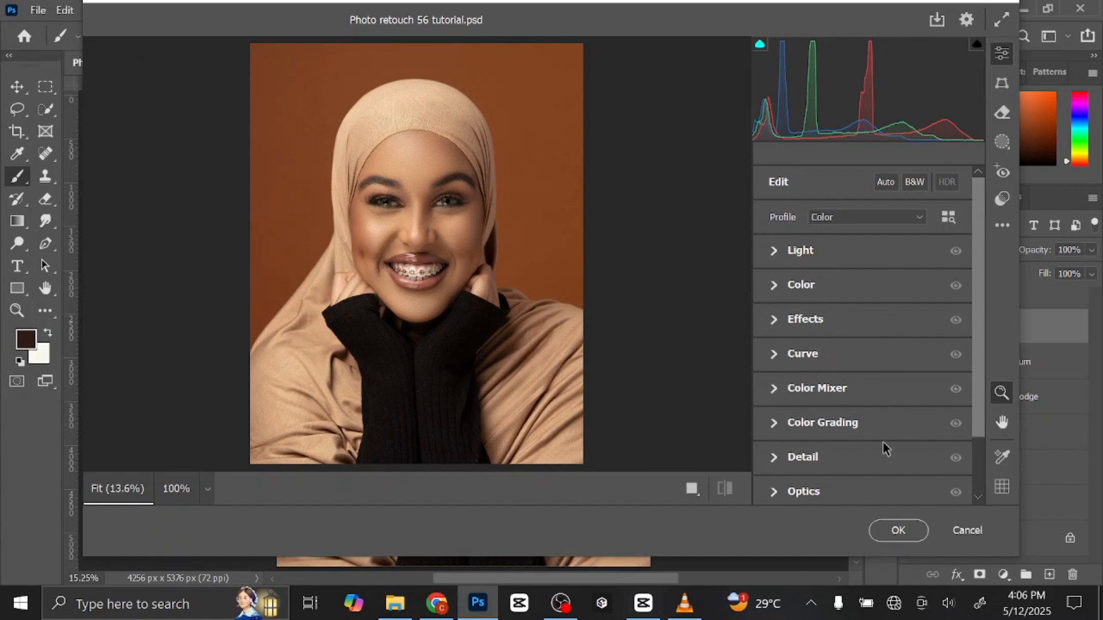
scroll(860, 465, down, 2)
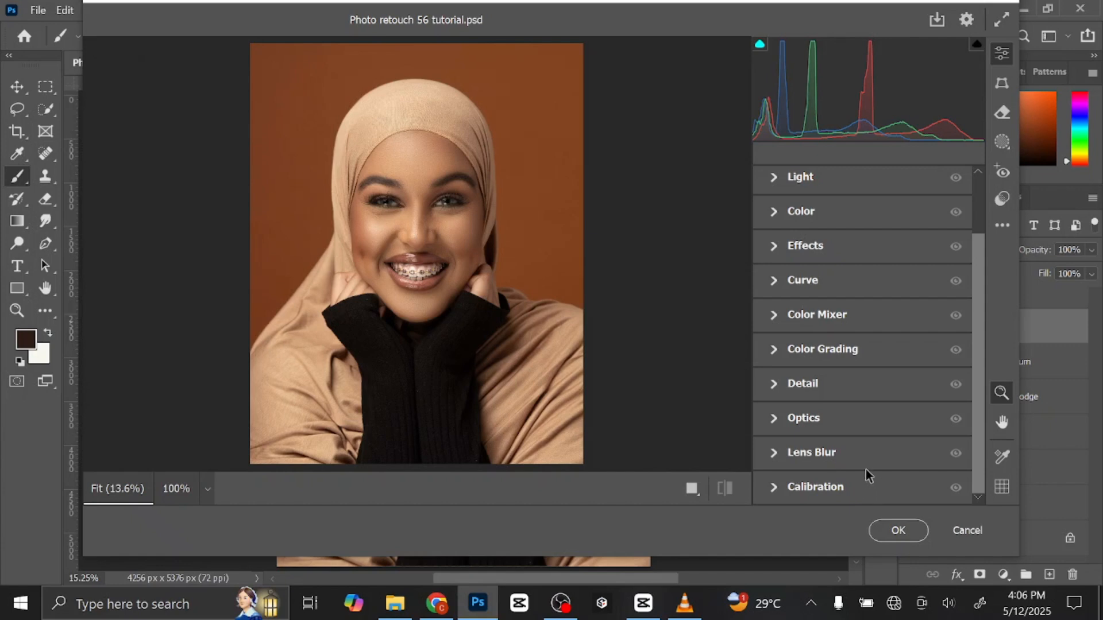
scroll(864, 412, up, 2)
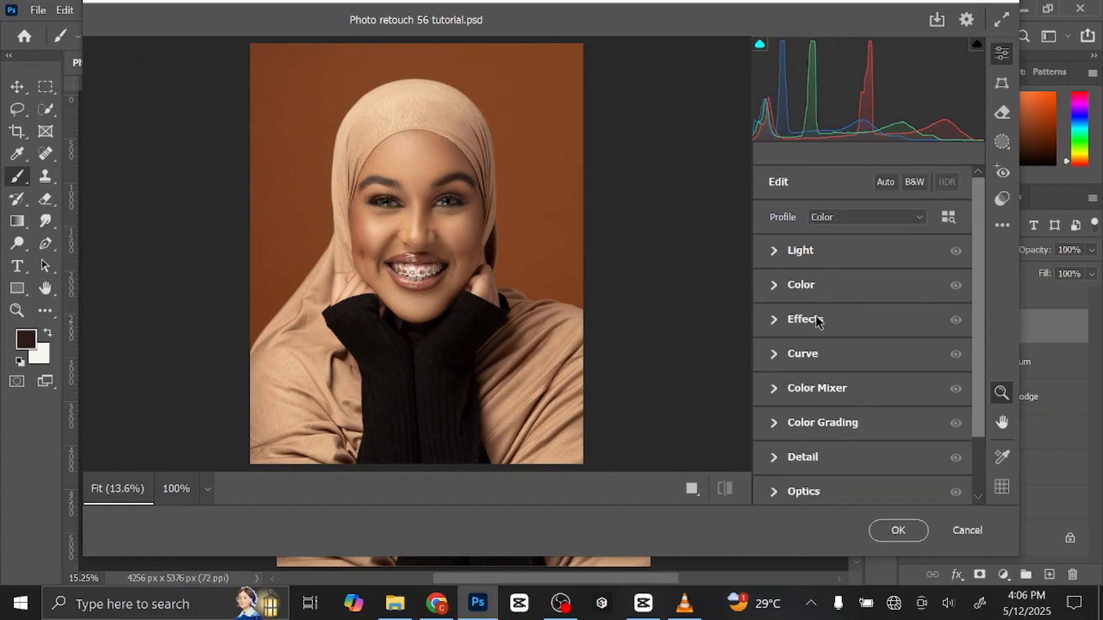
scroll(879, 428, down, 2)
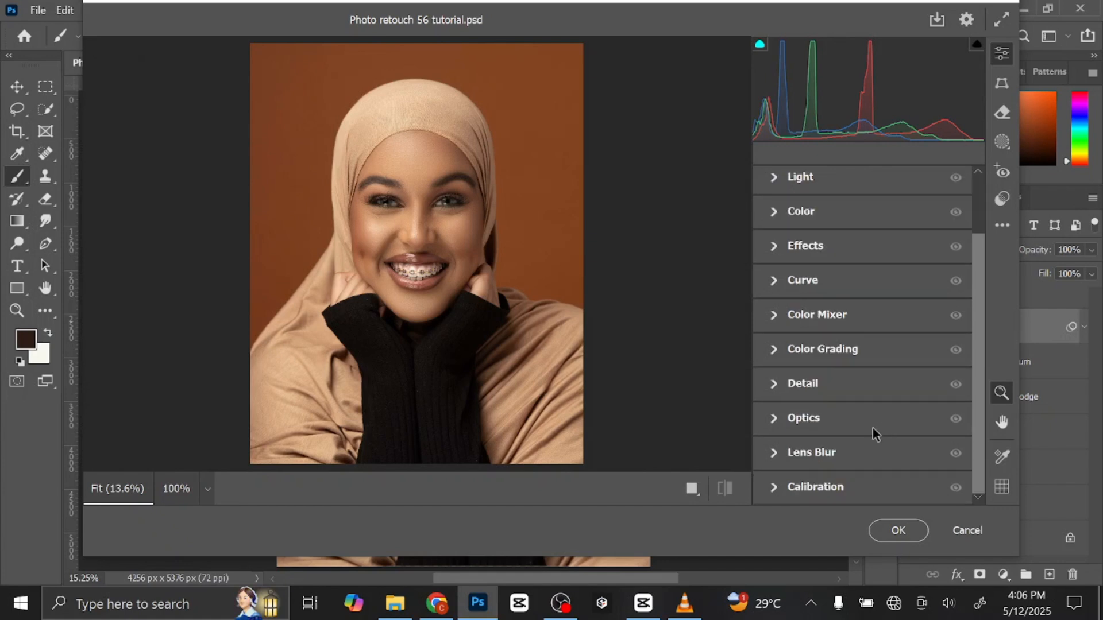
scroll(860, 361, up, 2)
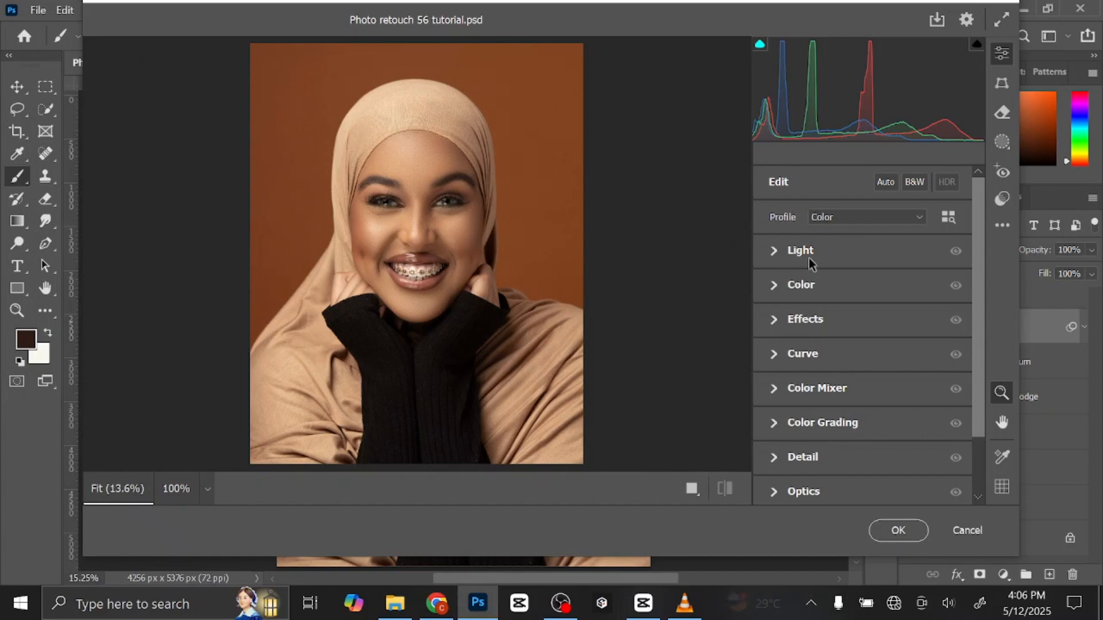
click(774, 252)
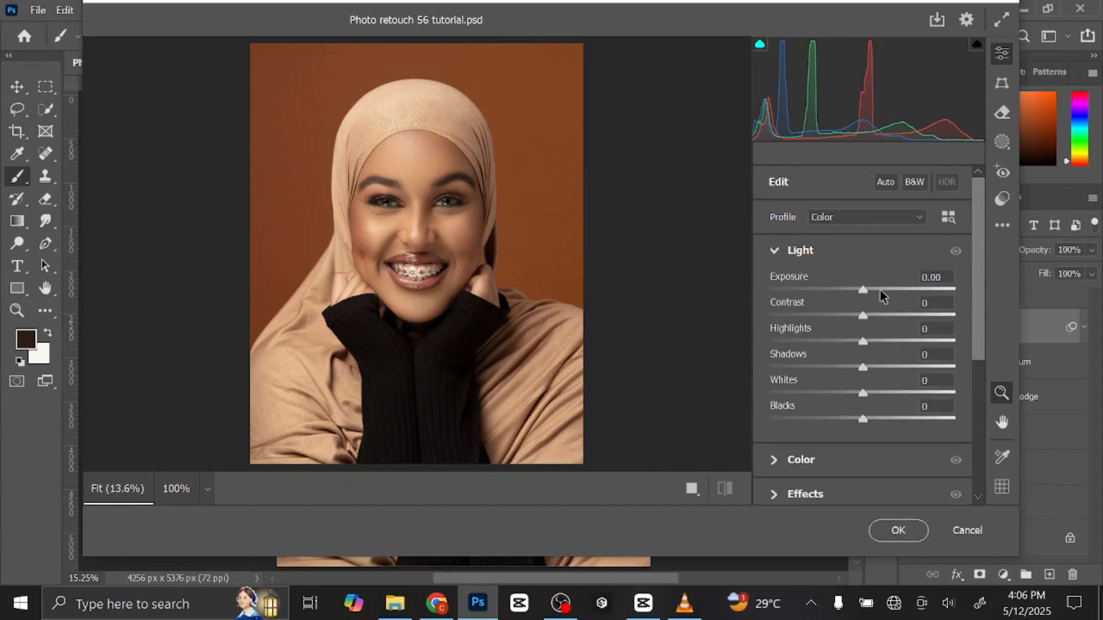
drag(867, 293, 864, 288)
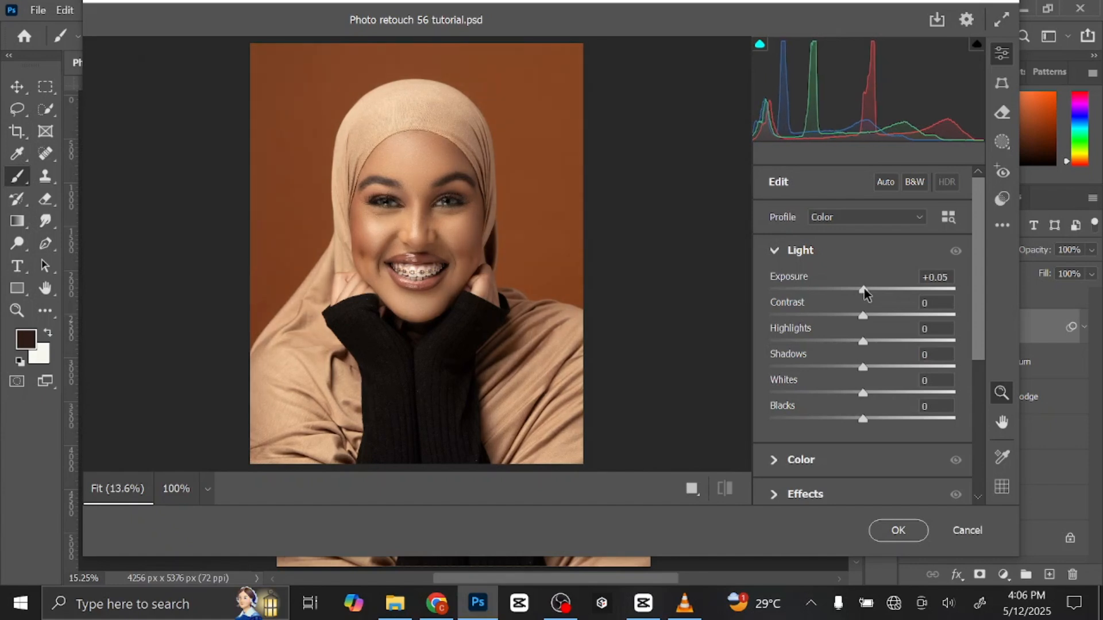
drag(862, 319, 875, 343)
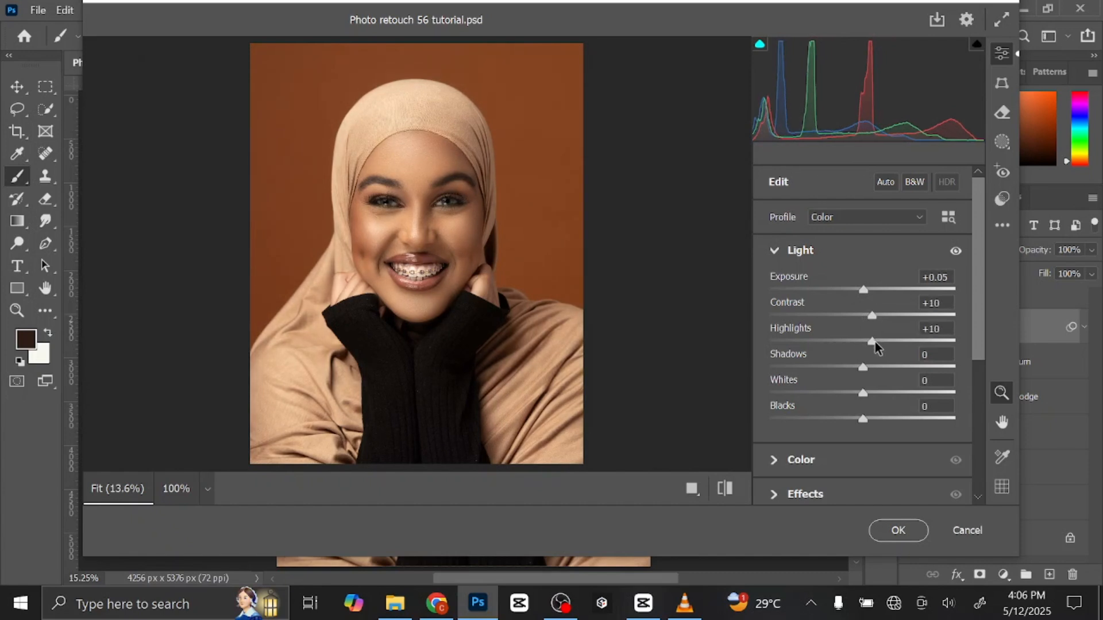
Set the Vibrance to +20 in the Camera Raw colour adjustments, checking the effect on the face.
click(774, 250)
click(779, 285)
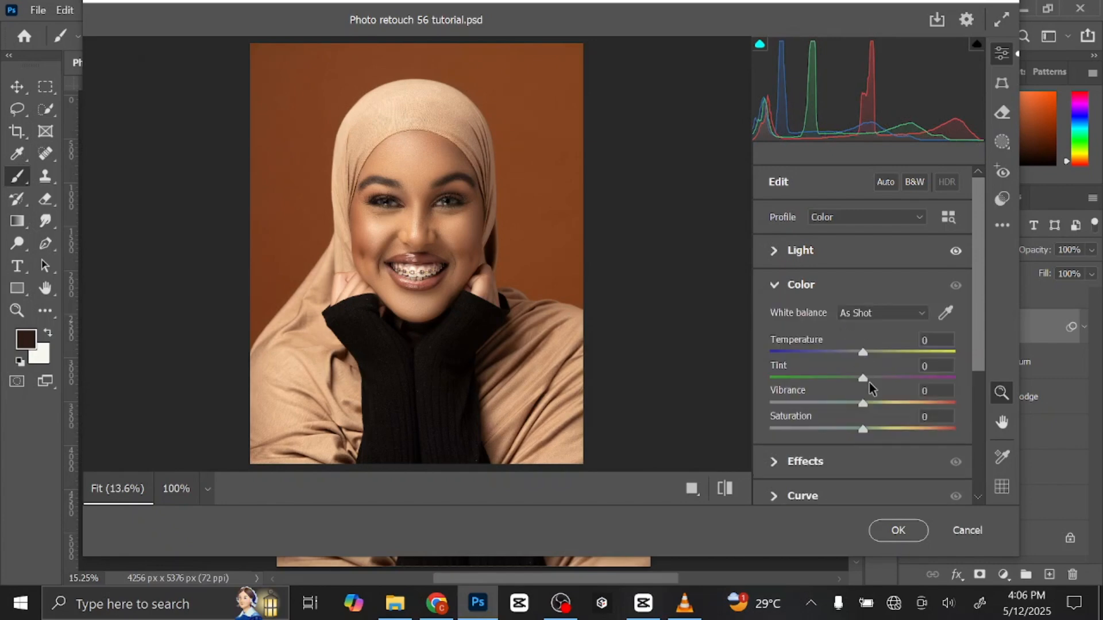
drag(868, 401, 883, 402)
drag(460, 201, 828, 369)
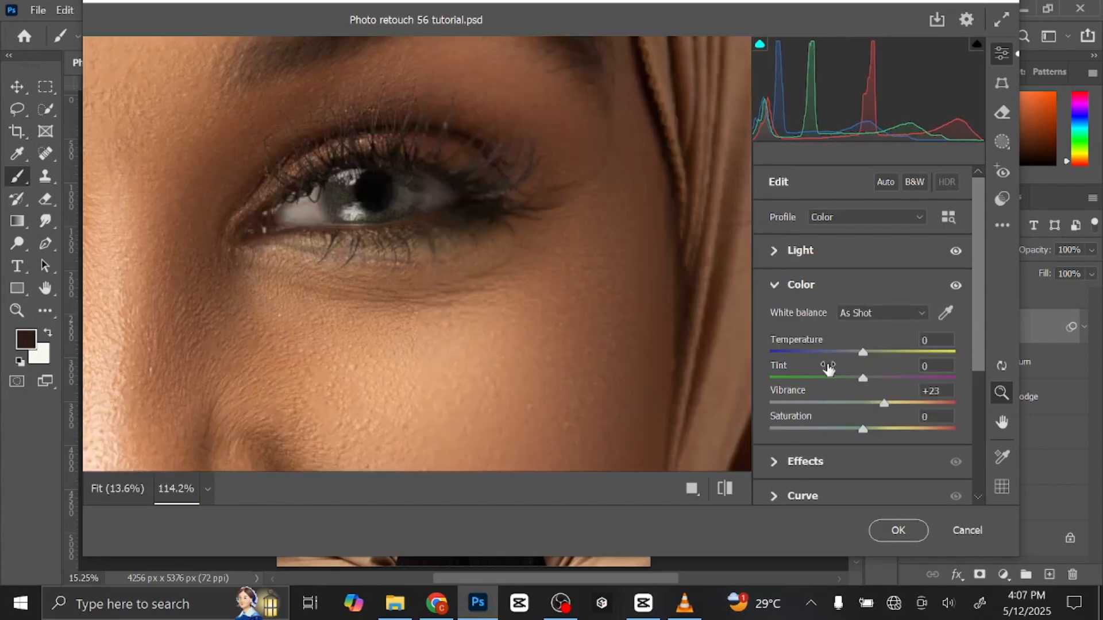
drag(546, 276, 468, 253)
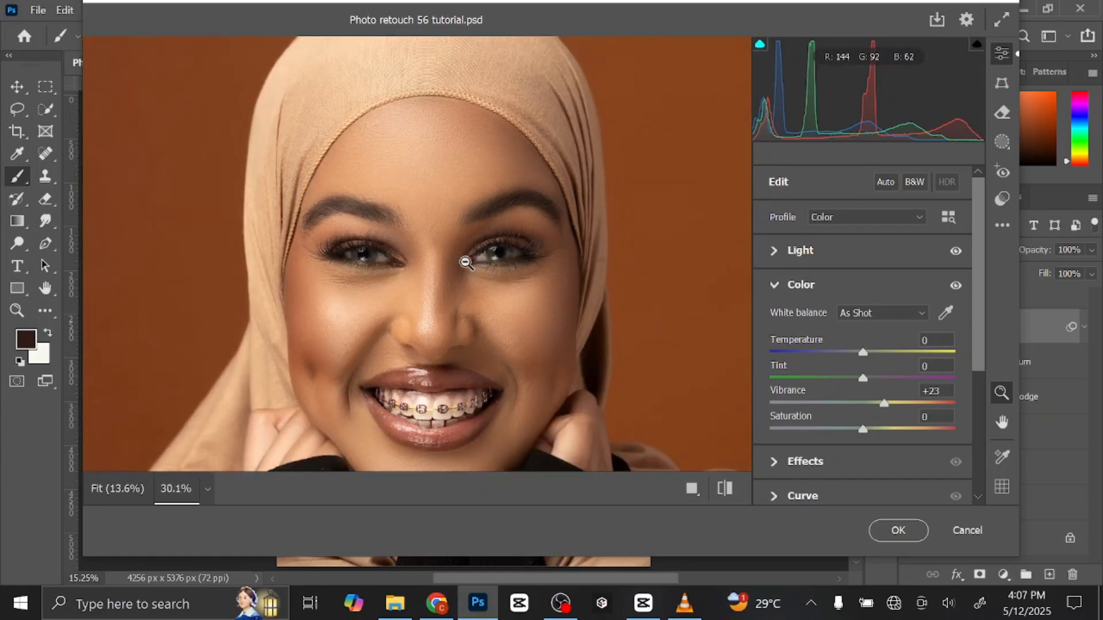
drag(423, 288, 401, 283)
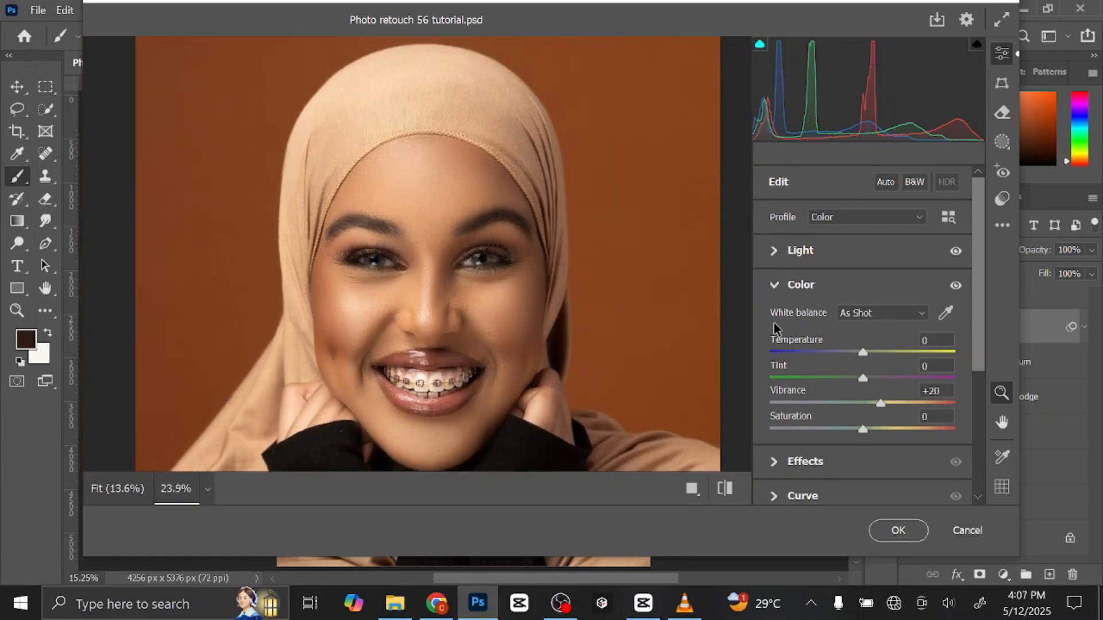
Set Texture to +17 and Clarity to +16 in the Camera Raw effects.
click(775, 286)
click(776, 321)
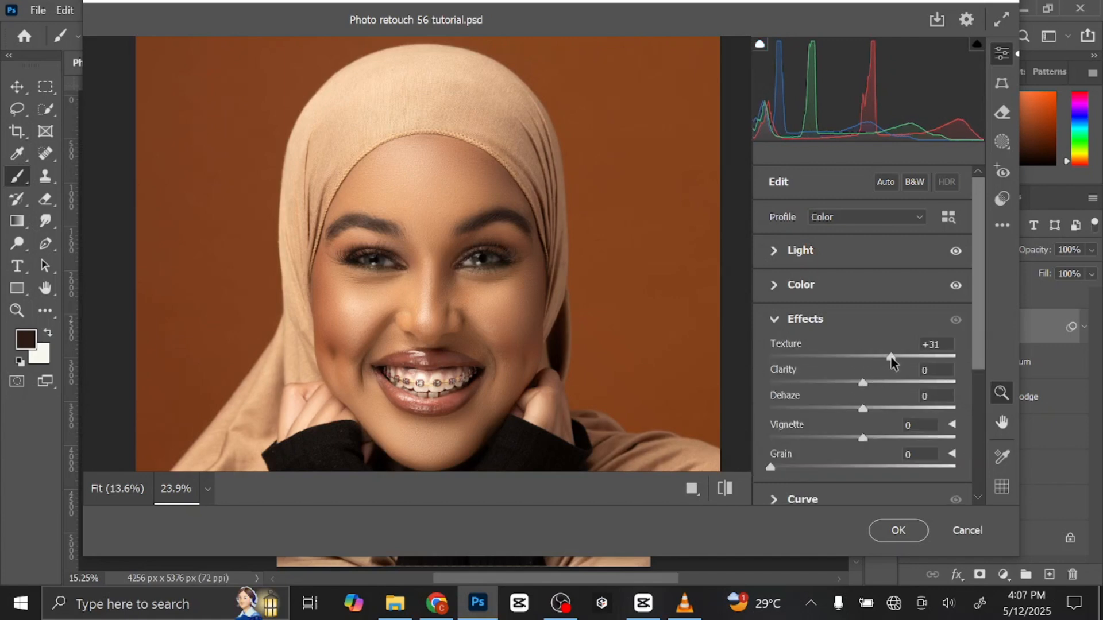
drag(890, 357, 882, 359)
click(877, 382)
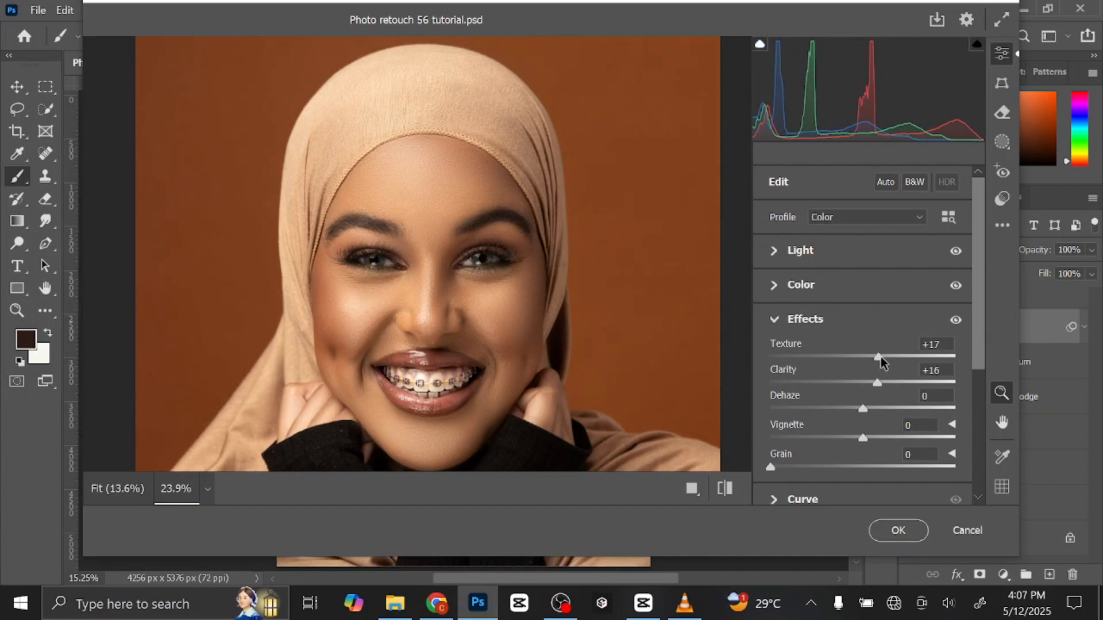
Warm the colour grading with midtones at hue 35, saturation 18, highlights at hue 40, saturation 18, and shadows at hue 28, saturation 21.
click(774, 320)
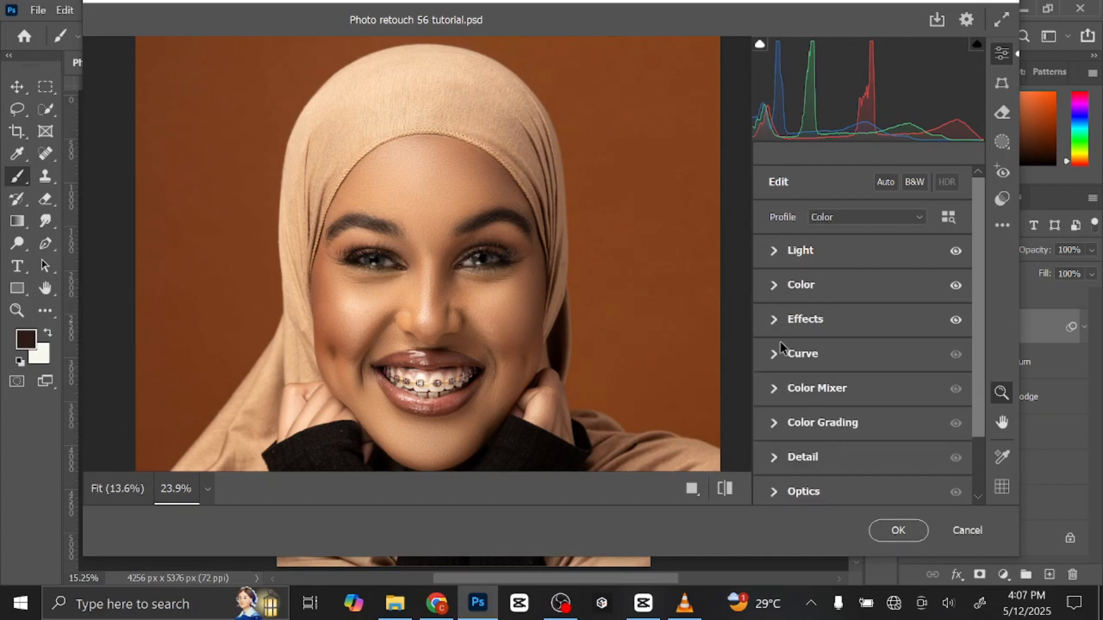
click(774, 422)
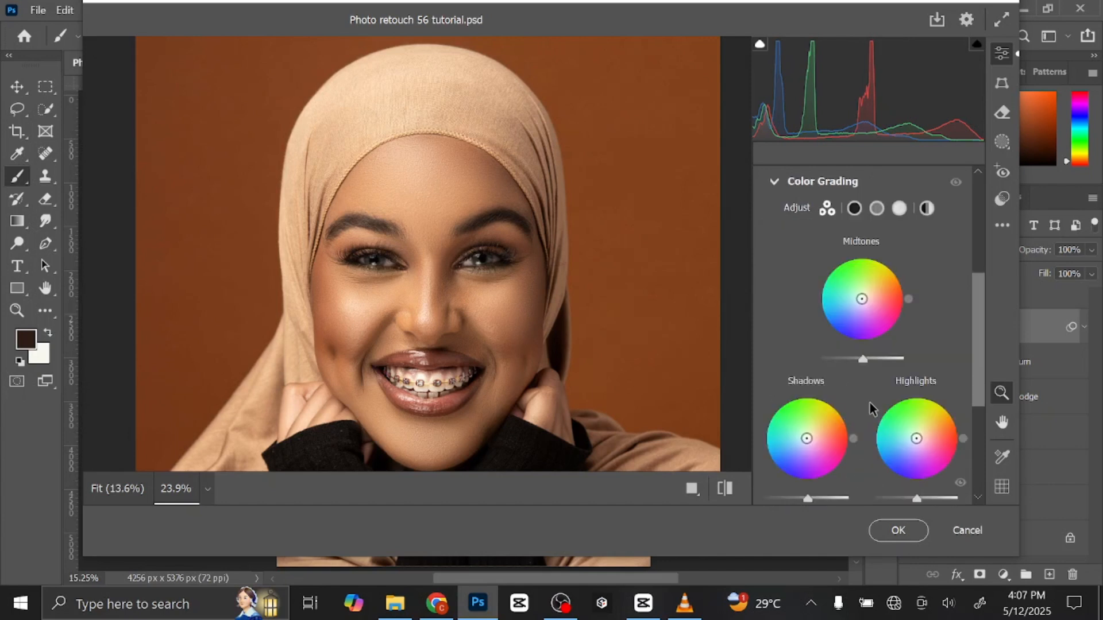
drag(862, 296, 867, 295)
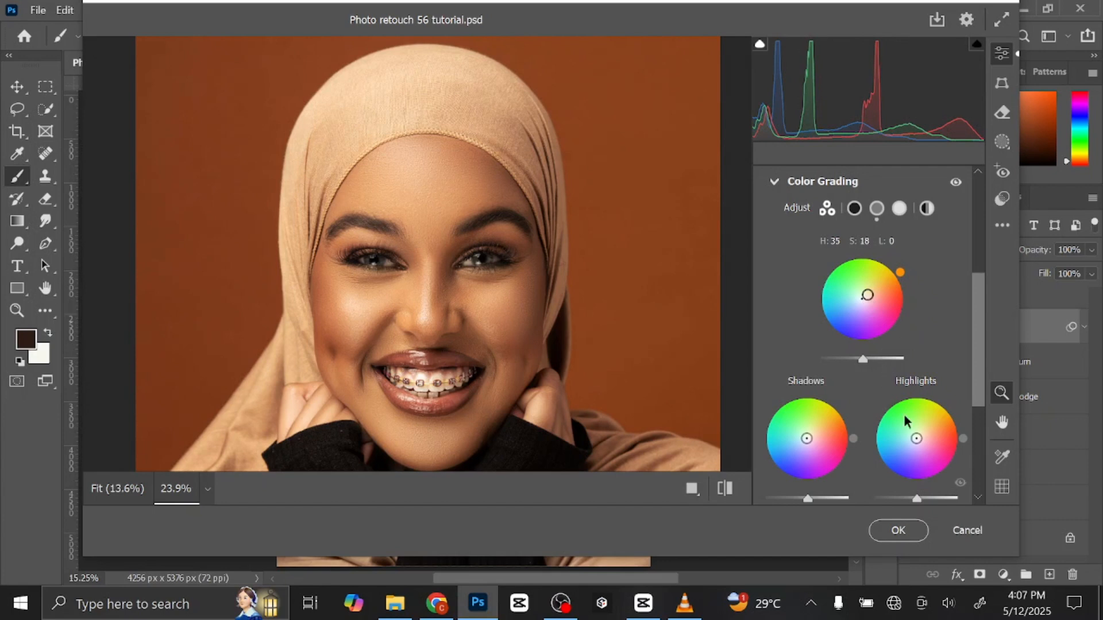
drag(917, 440, 922, 434)
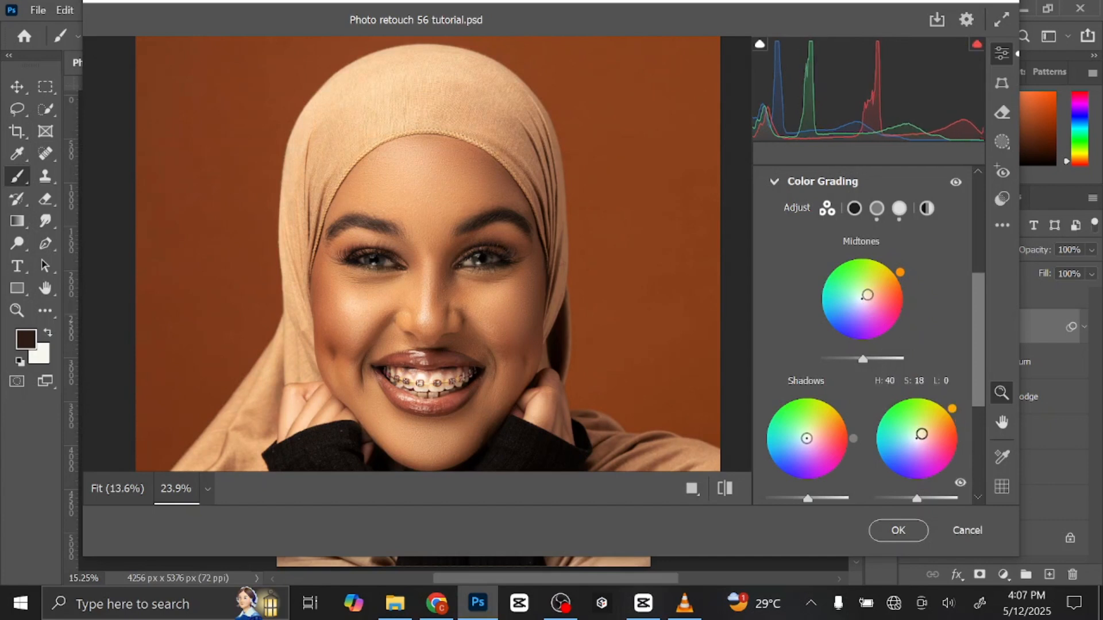
drag(807, 440, 813, 435)
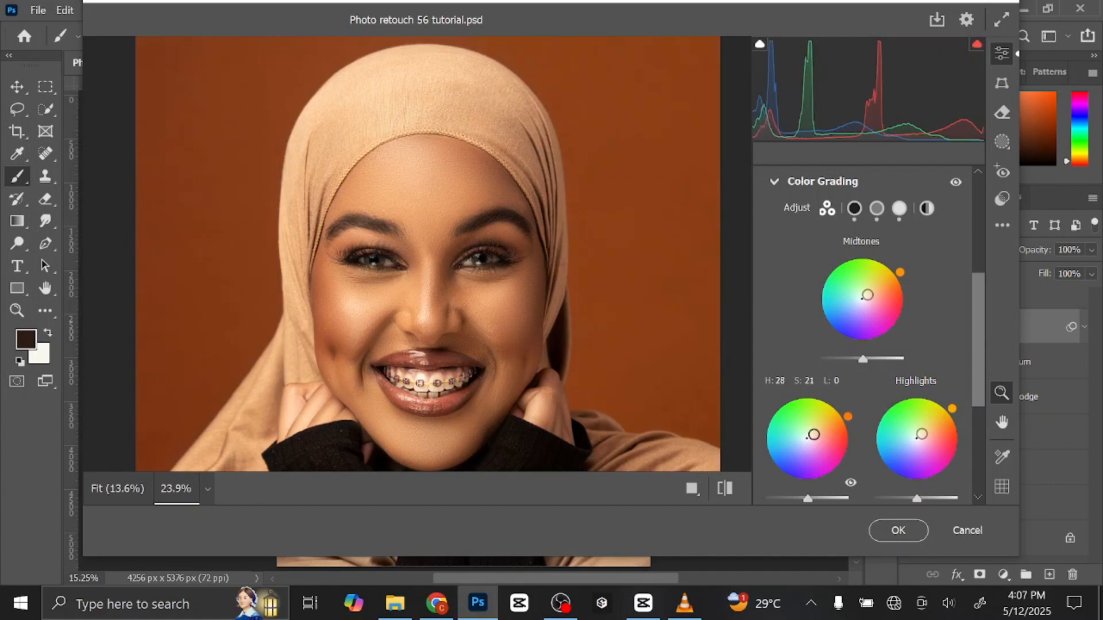
click(776, 183)
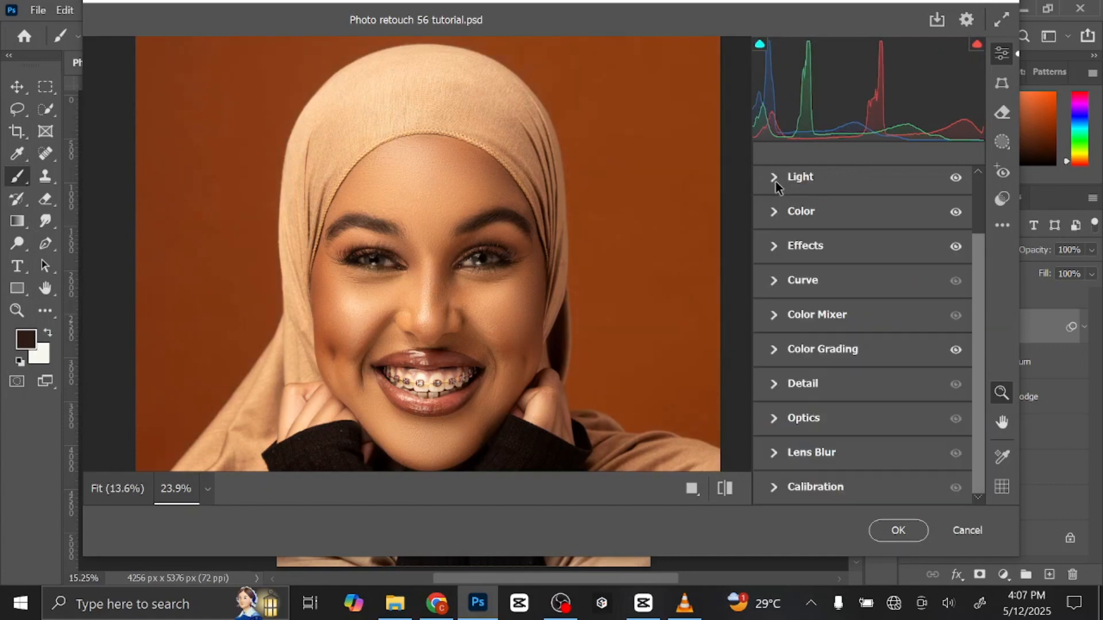
Set Sharpening to 30 in the Camera Raw detail settings and the Blue Primary Saturation to +26 in the calibration.
click(777, 385)
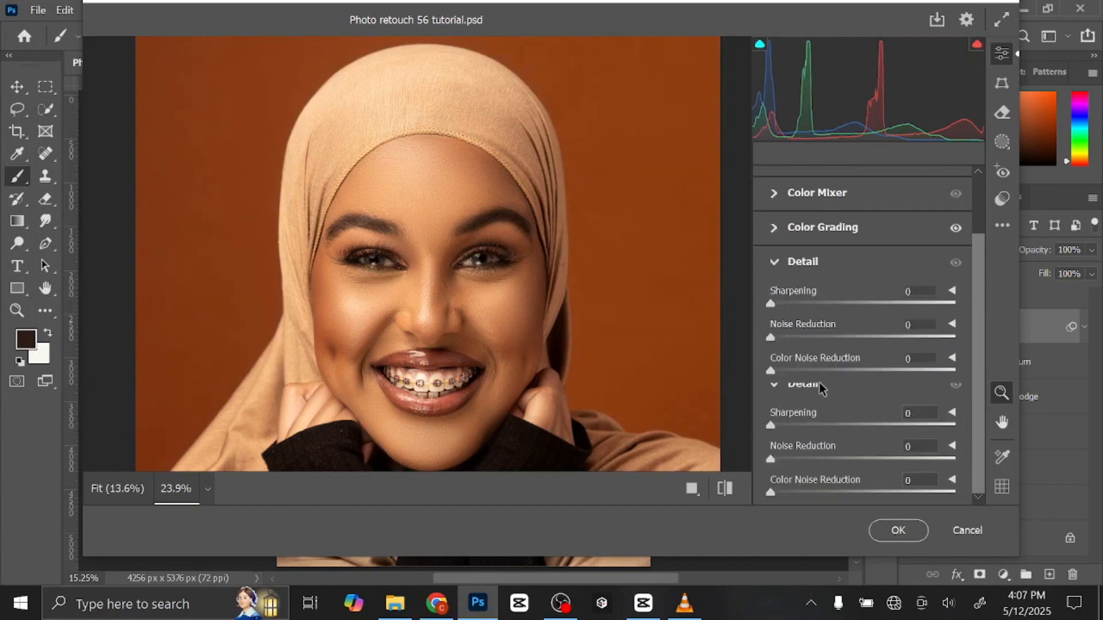
click(794, 336)
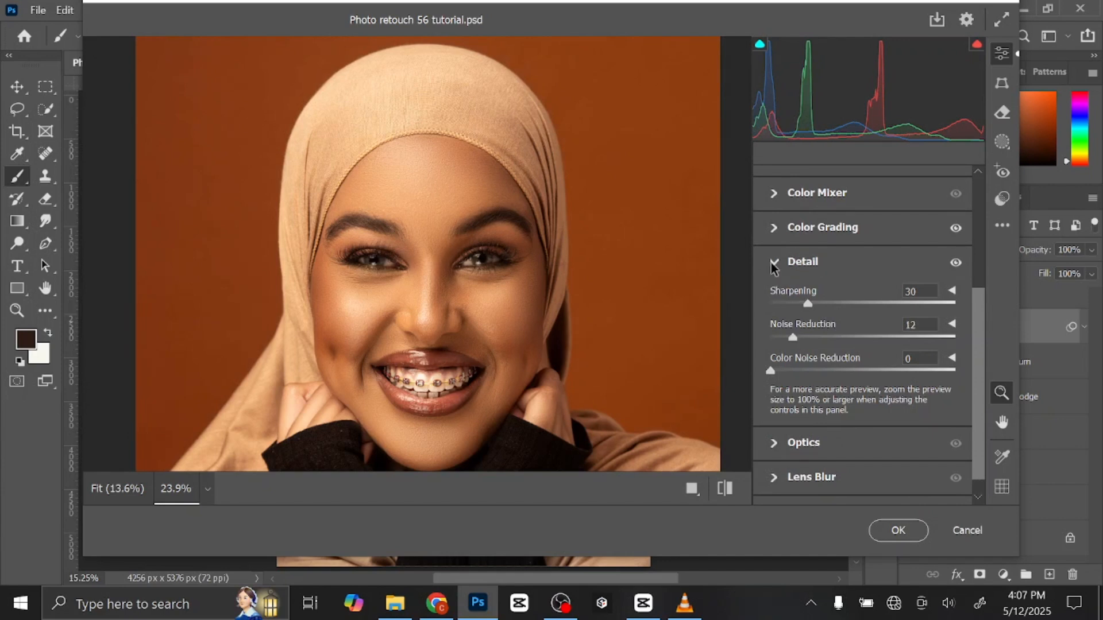
scroll(797, 442, up, 1)
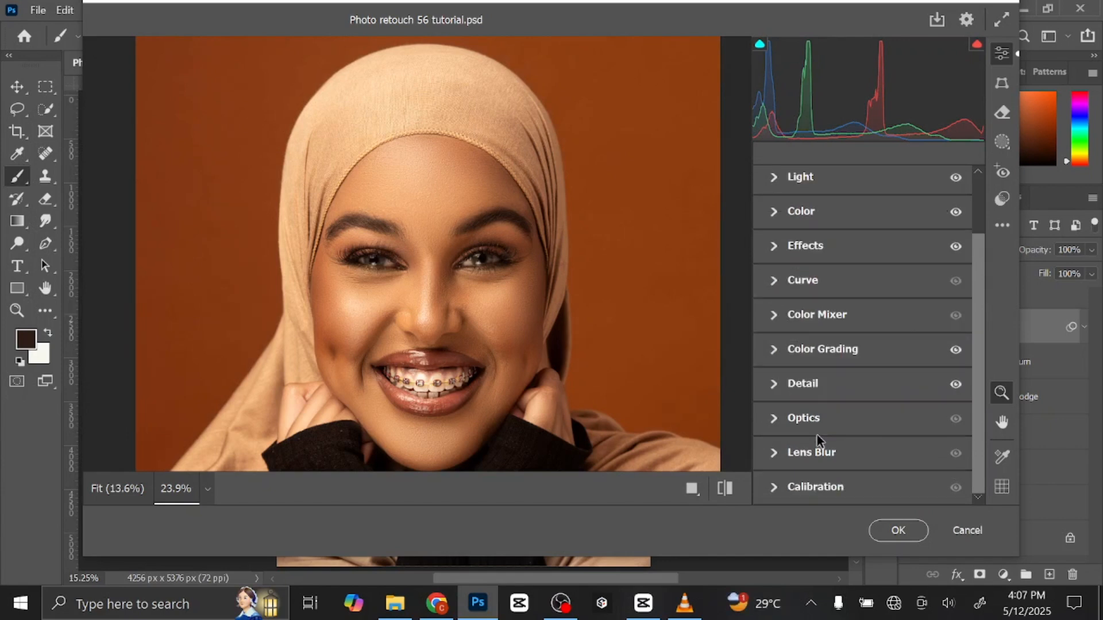
click(781, 490)
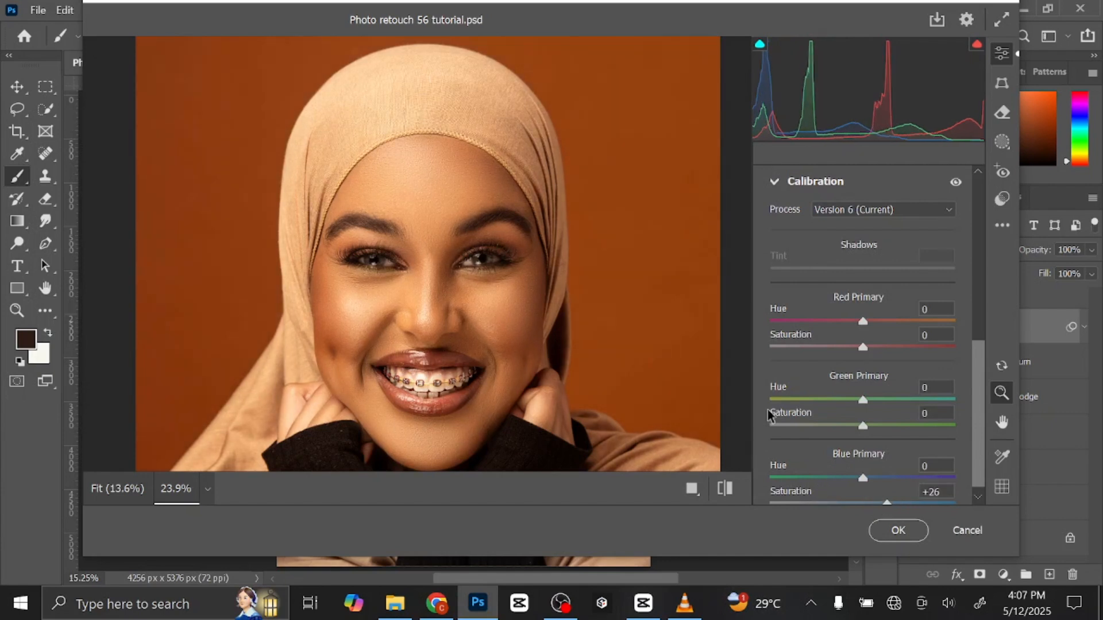
scroll(797, 352, up, 2)
click(778, 286)
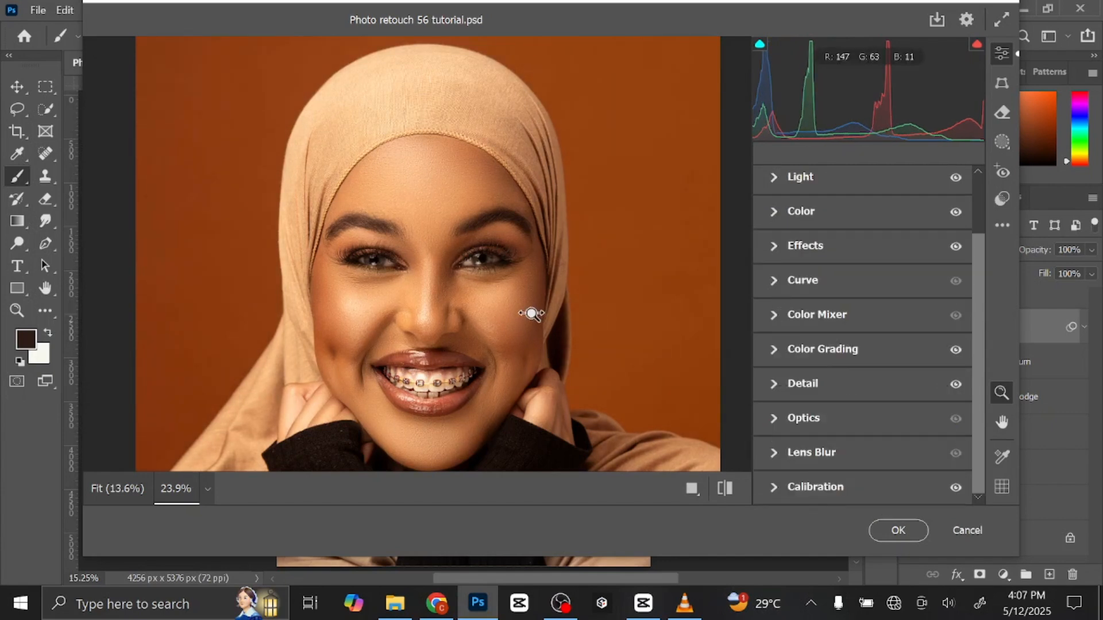
Raise the Exposure to +0.15 in the light adjustments, judging the portrait as a whole.
drag(531, 313, 453, 285)
drag(505, 382, 541, 394)
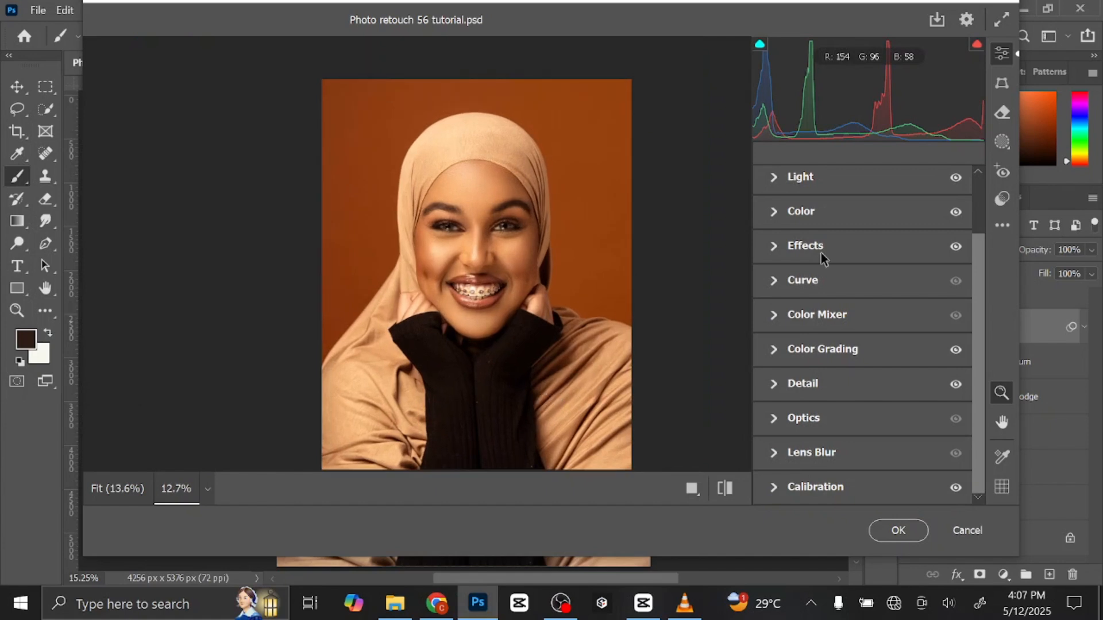
click(810, 182)
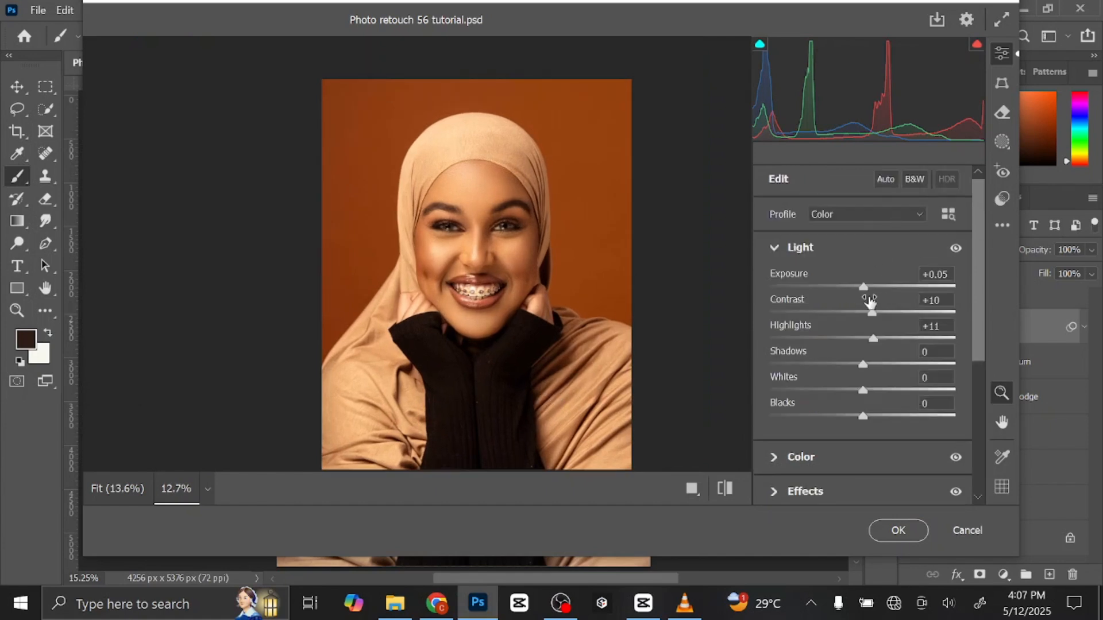
drag(866, 288, 867, 288)
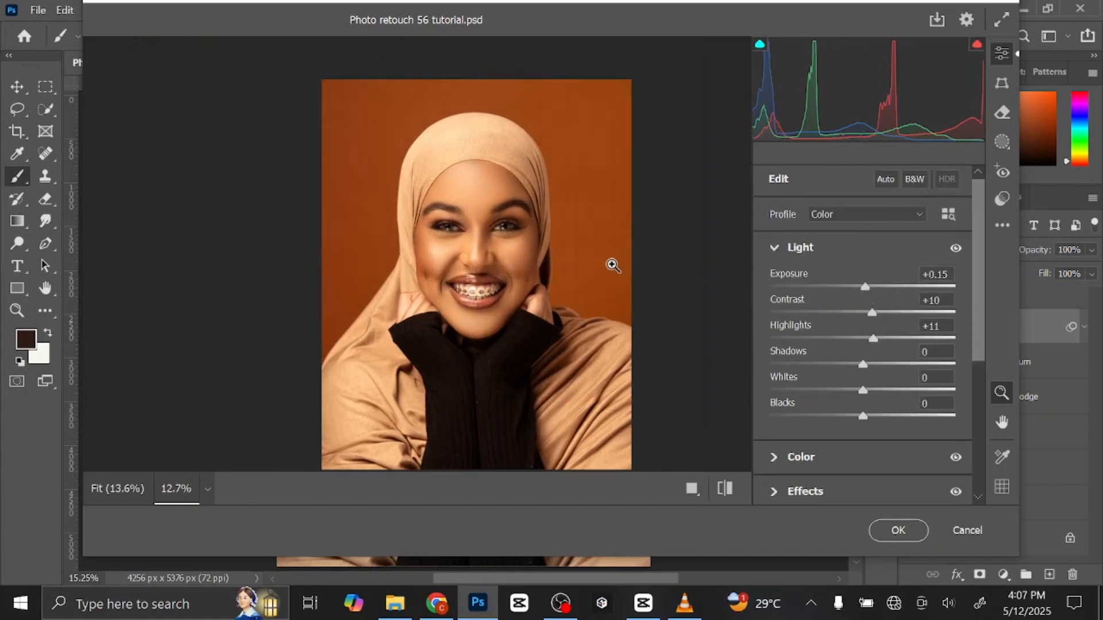
click(777, 247)
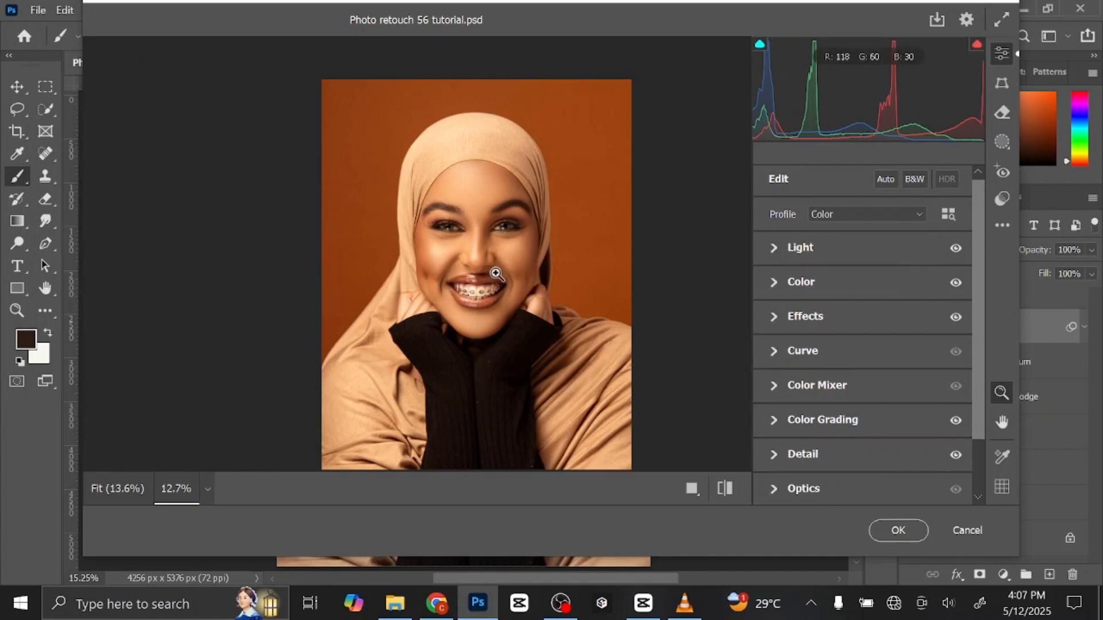
Compare the Camera Raw preview before and after, apply the filter, and check the portrait with the filtered layer hidden and shown.
drag(457, 287, 521, 298)
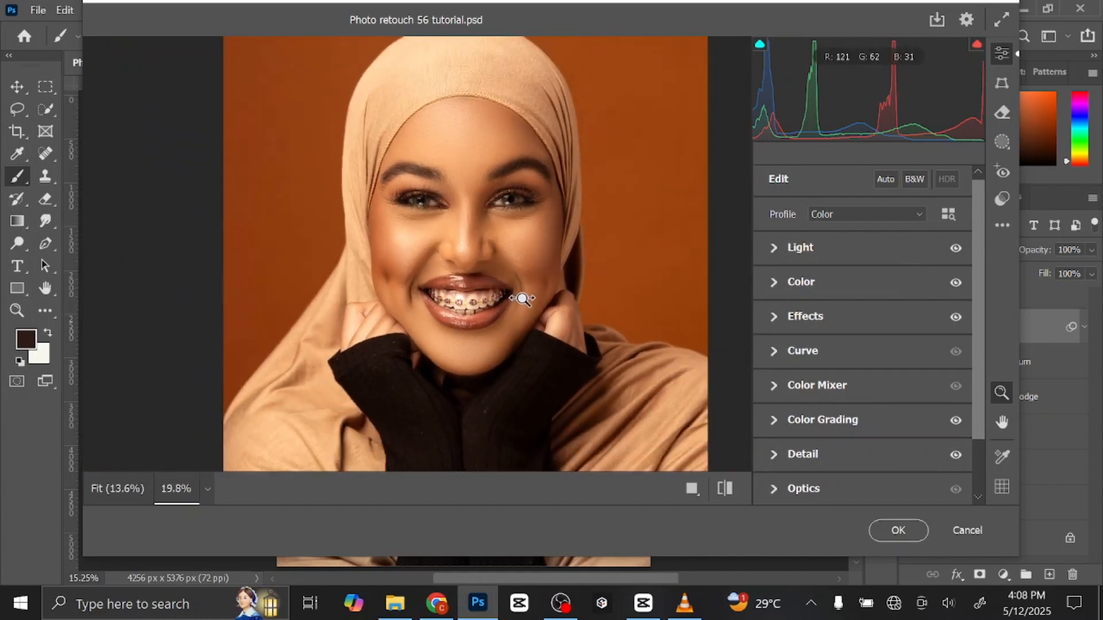
click(725, 489)
click(725, 489)
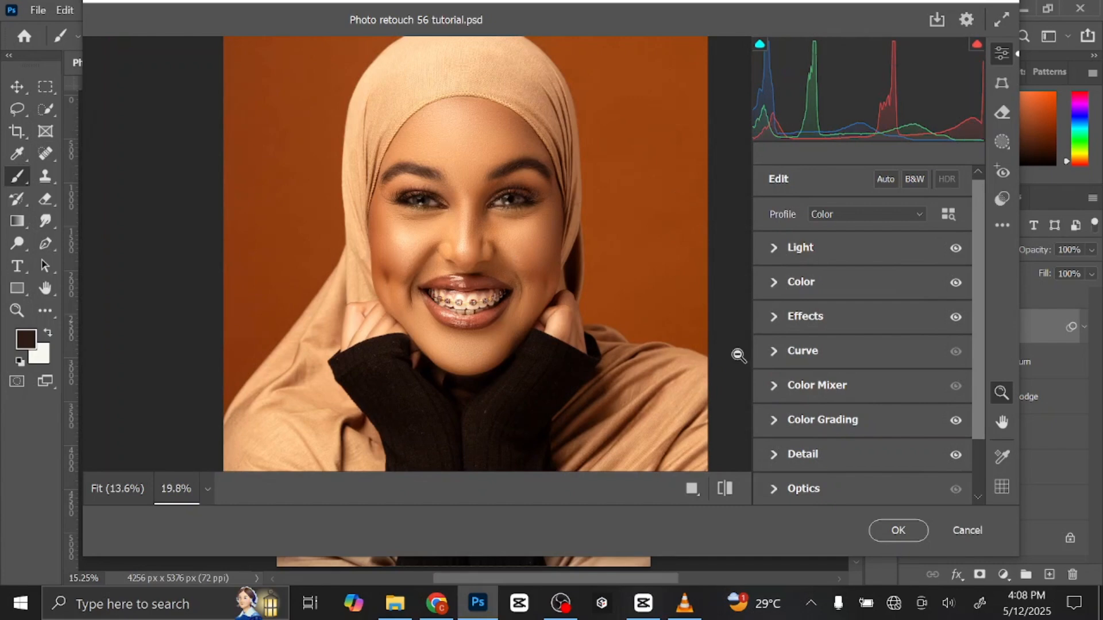
click(897, 532)
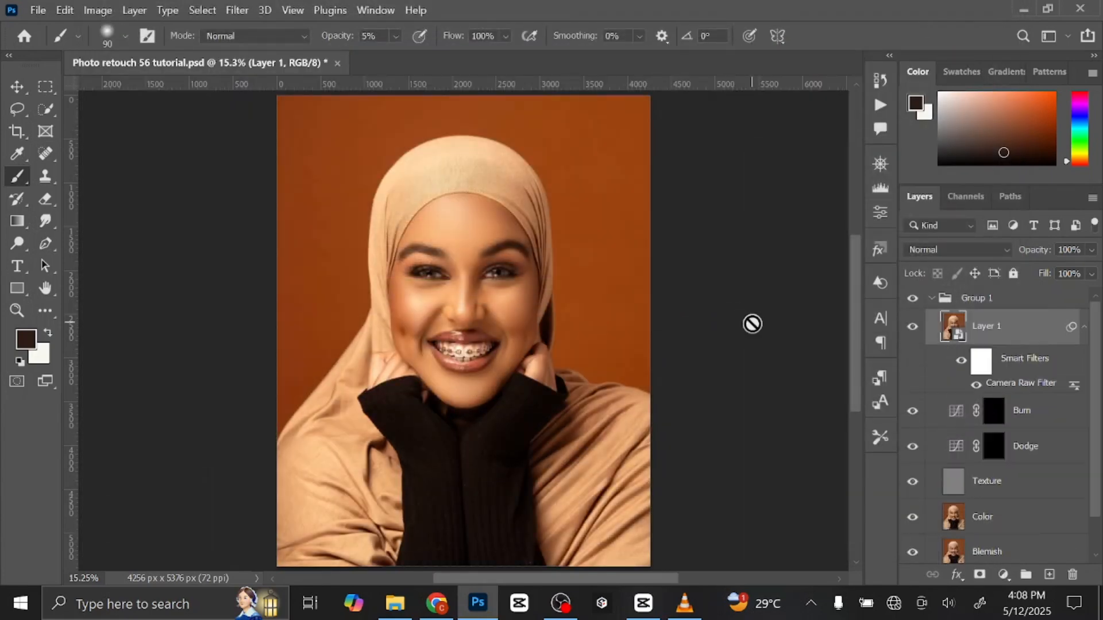
click(912, 327)
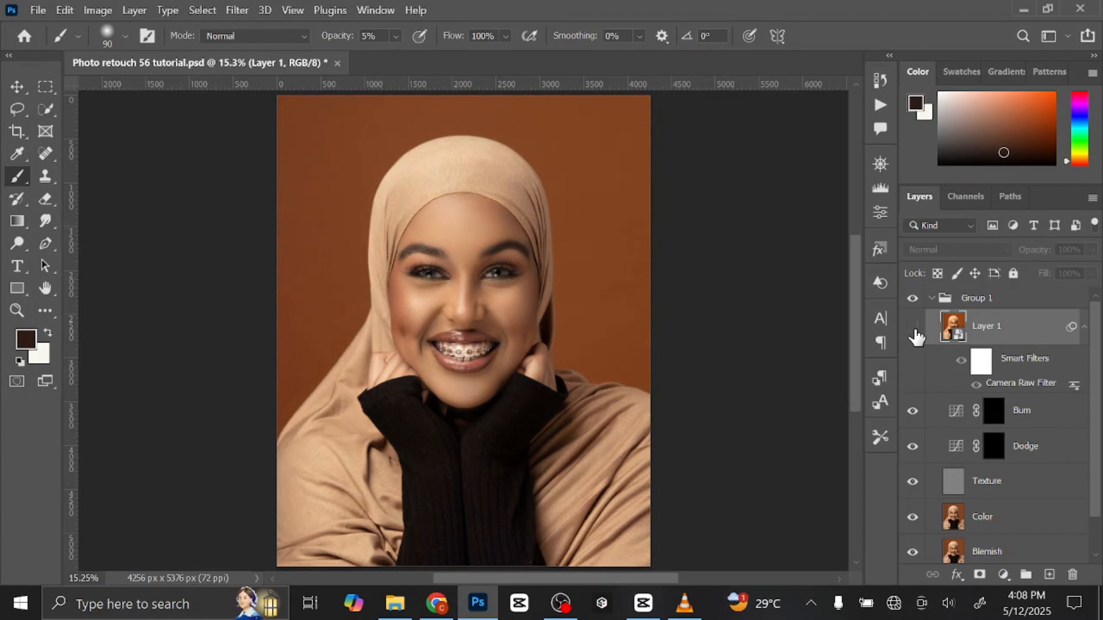
click(913, 327)
click(1084, 329)
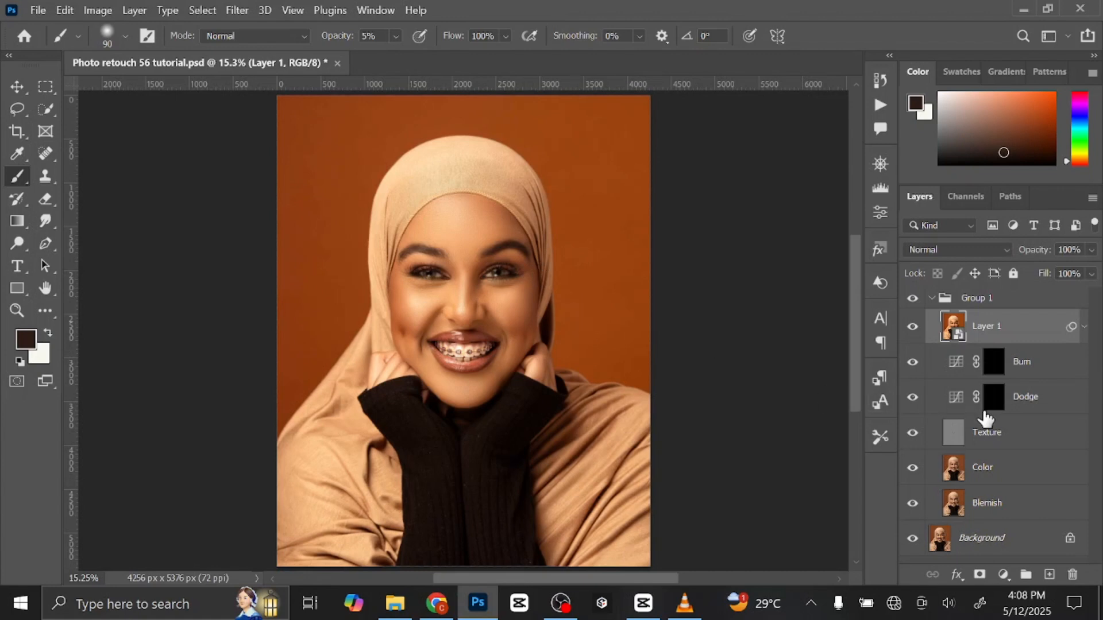
Add an empty layer above Layer 1 and set the Brush tool to 100% opacity and 100% flow.
click(1049, 575)
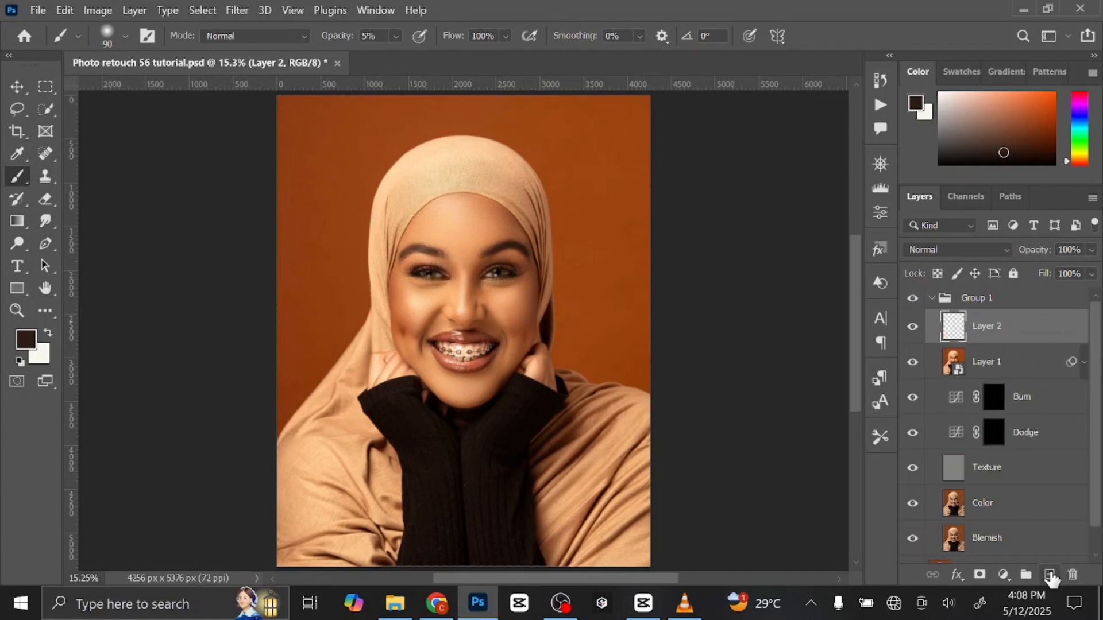
right_click(21, 178)
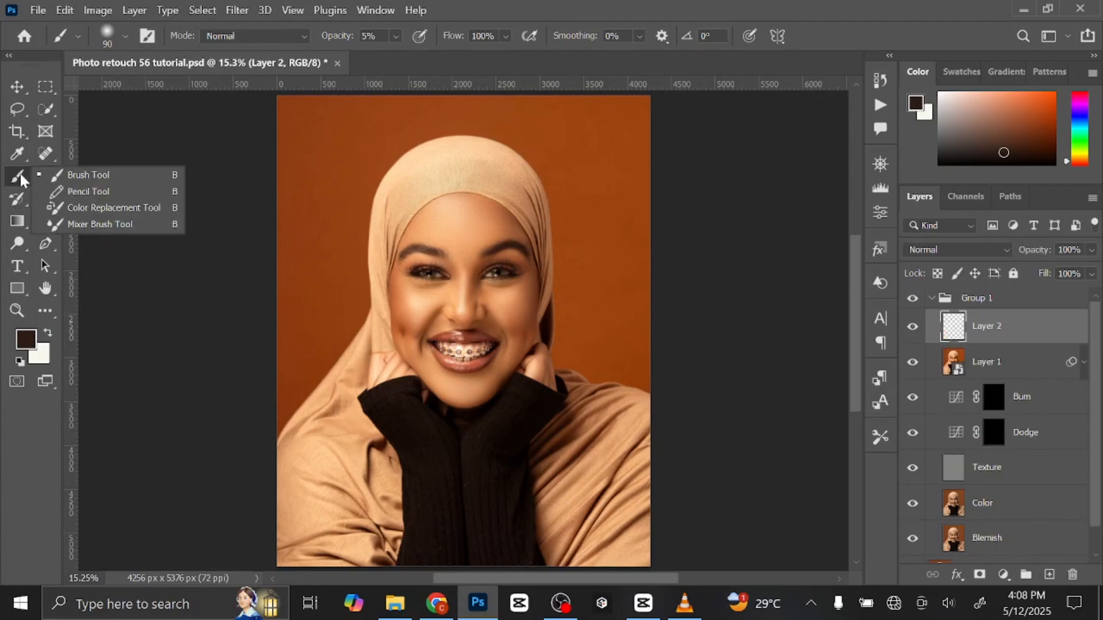
click(114, 178)
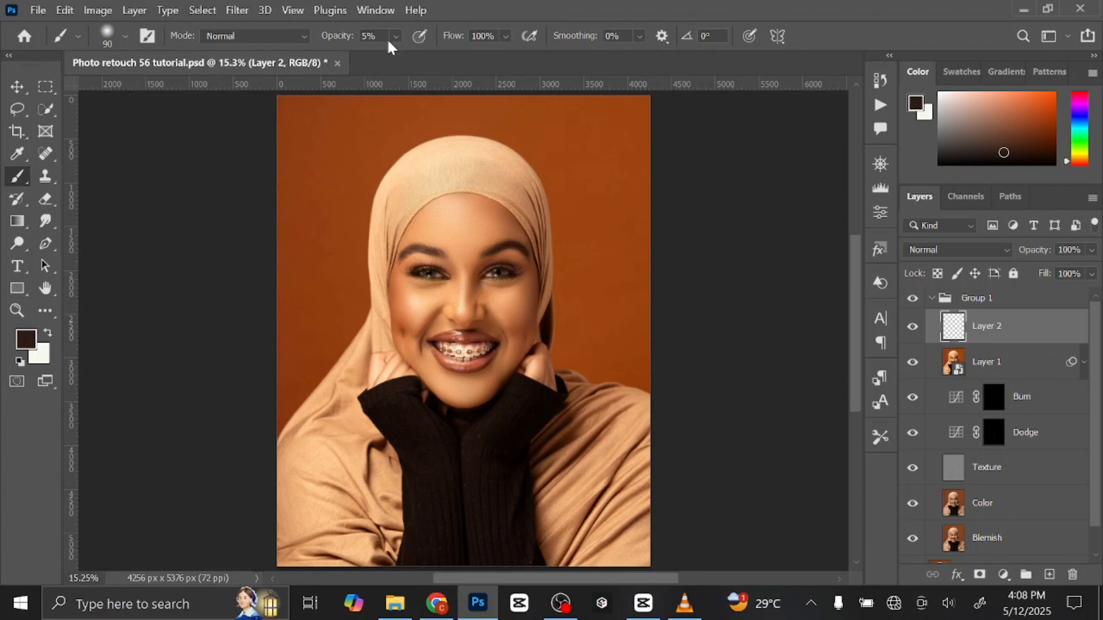
drag(395, 36, 556, 60)
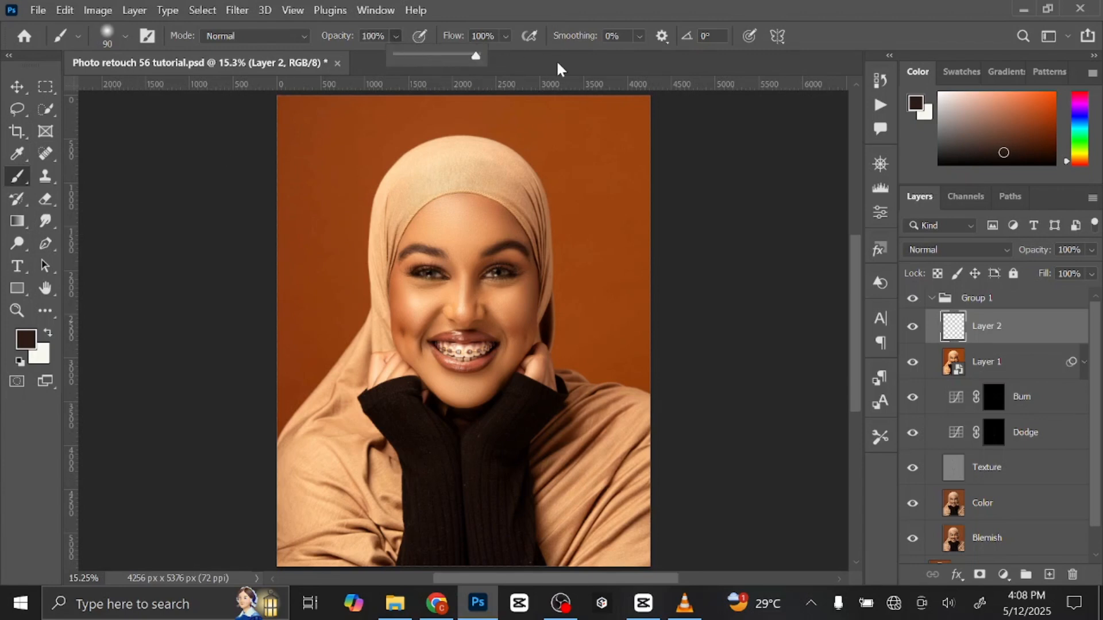
drag(496, 36, 444, 39)
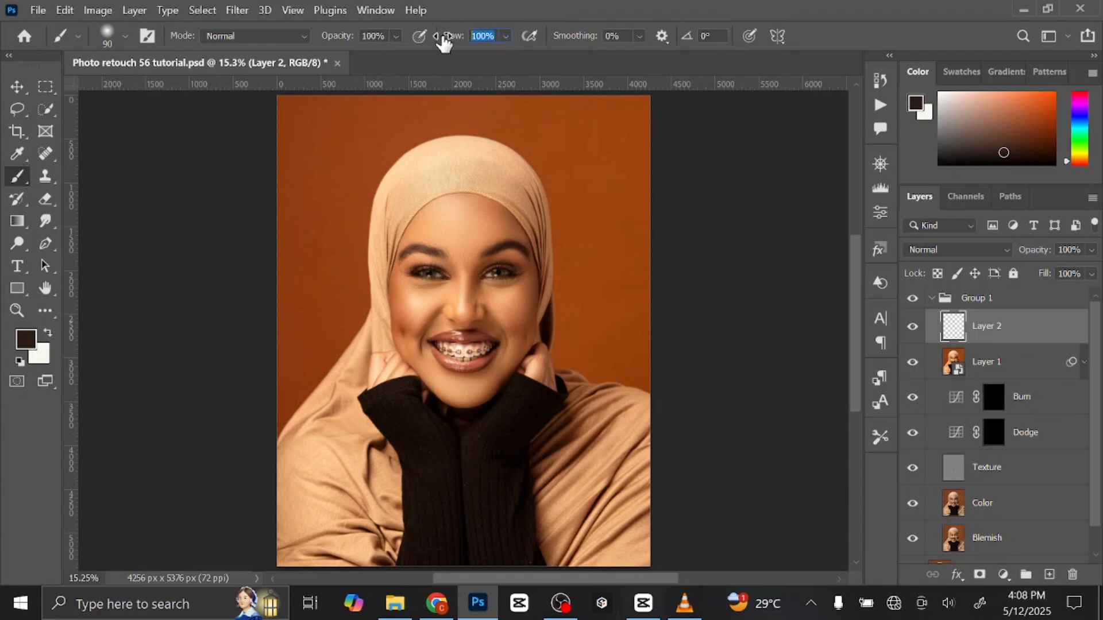
key(Return)
Set the foreground colour to white (ffffff).
click(916, 106)
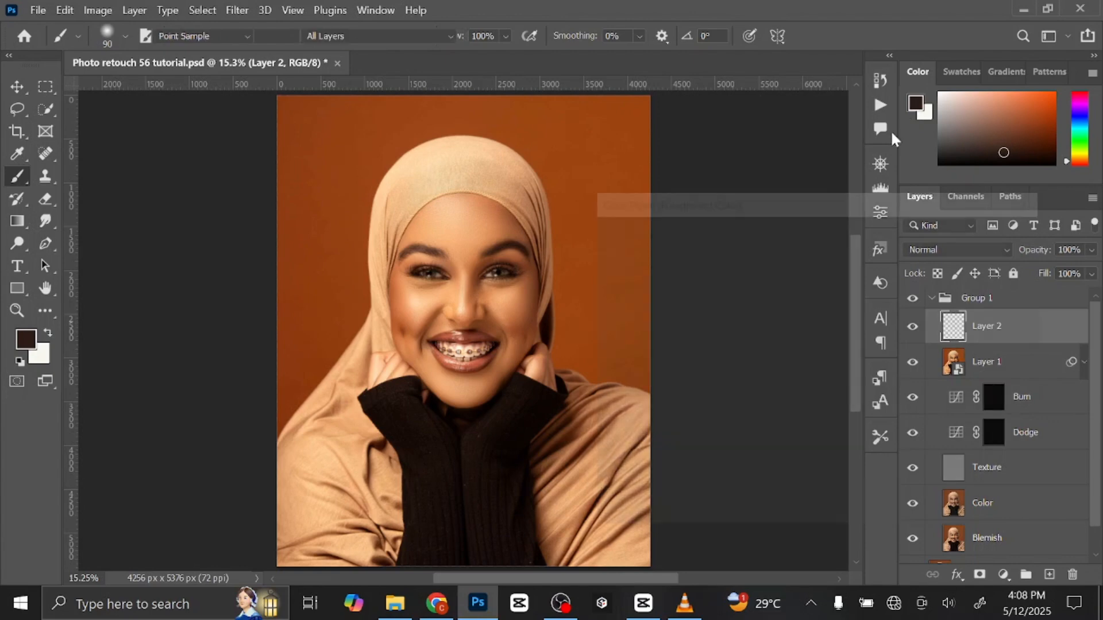
text(ffffff)
click(988, 232)
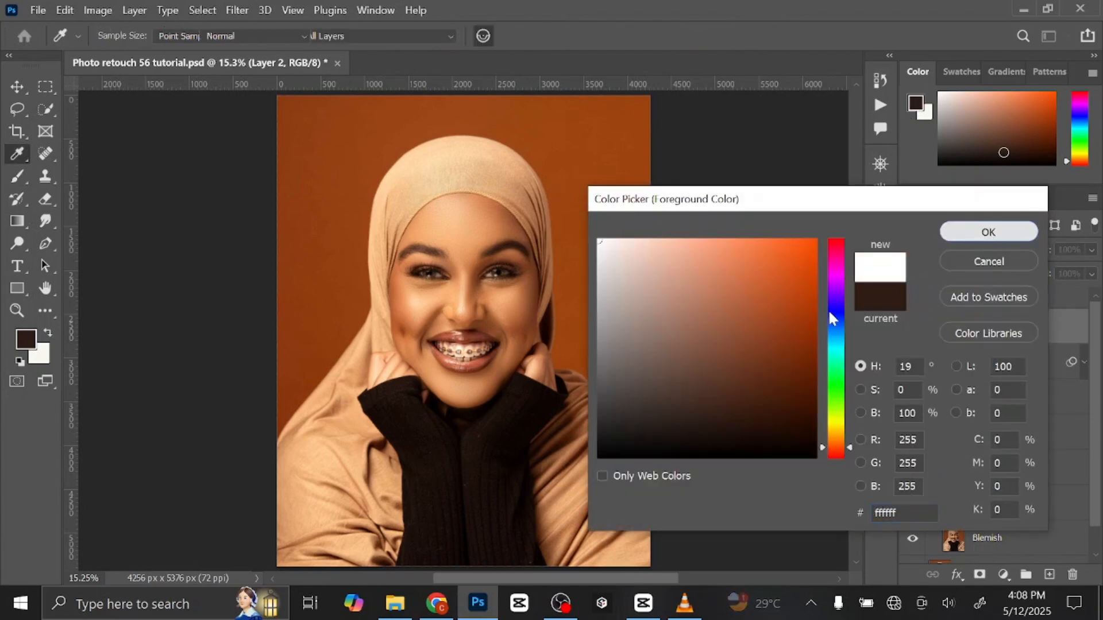
Set the new layer's blend mode to Color, with the eyes in close view for painting.
key(ctrl+plus)
key(ctrl+plus)
key(ctrl+plus)
key(ctrl+plus)
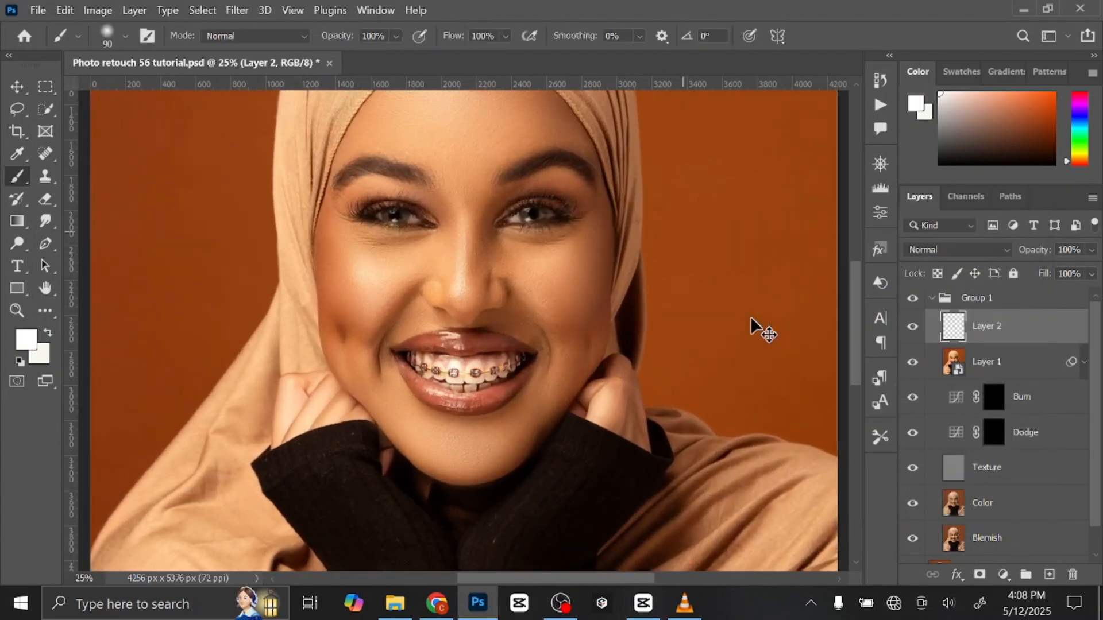
key(ctrl+plus)
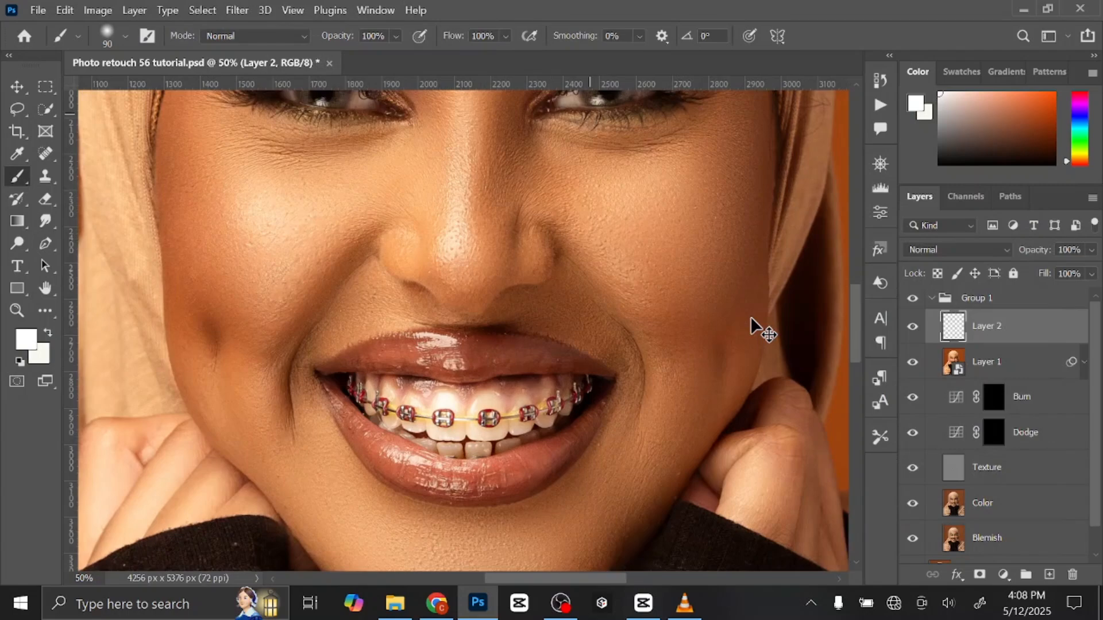
key(ctrl+plus)
drag(549, 172, 531, 406)
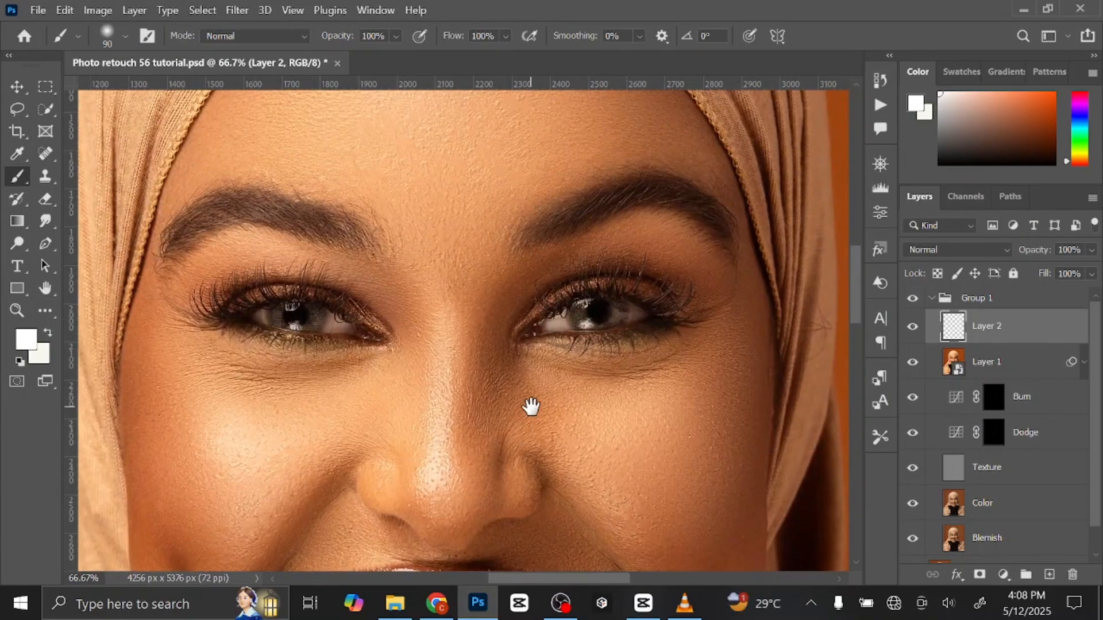
key(ctrl+plus)
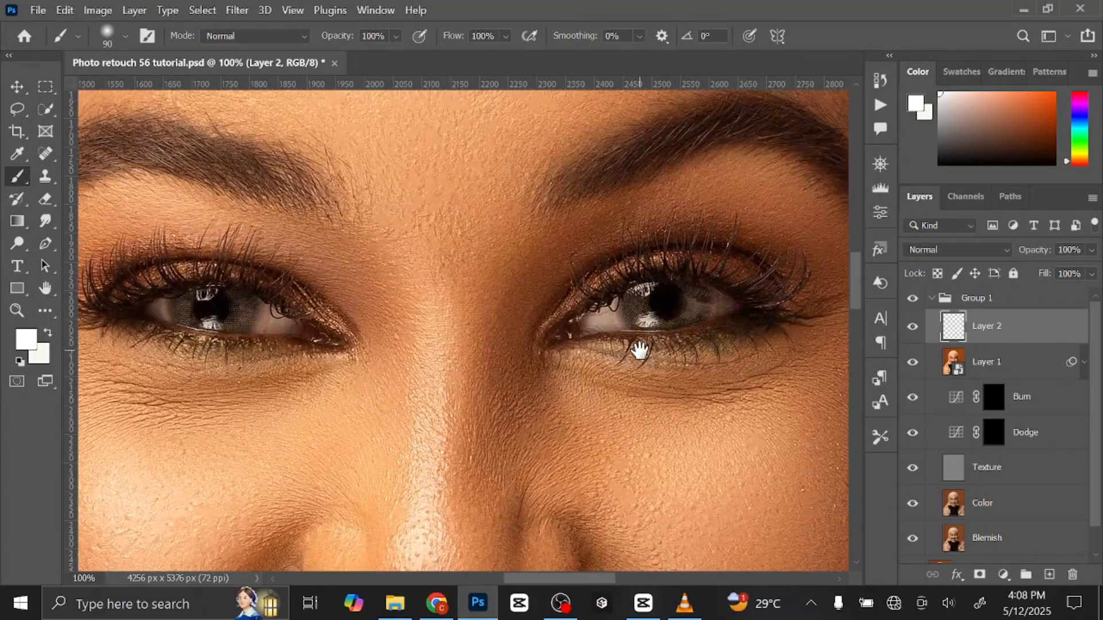
drag(639, 350, 529, 374)
click(956, 250)
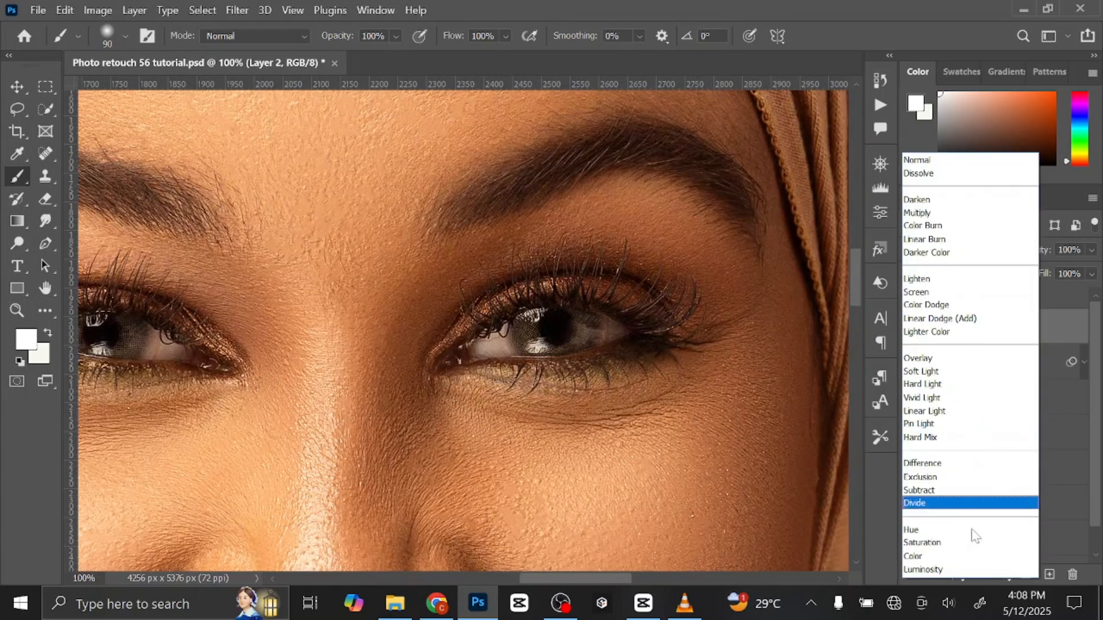
click(971, 557)
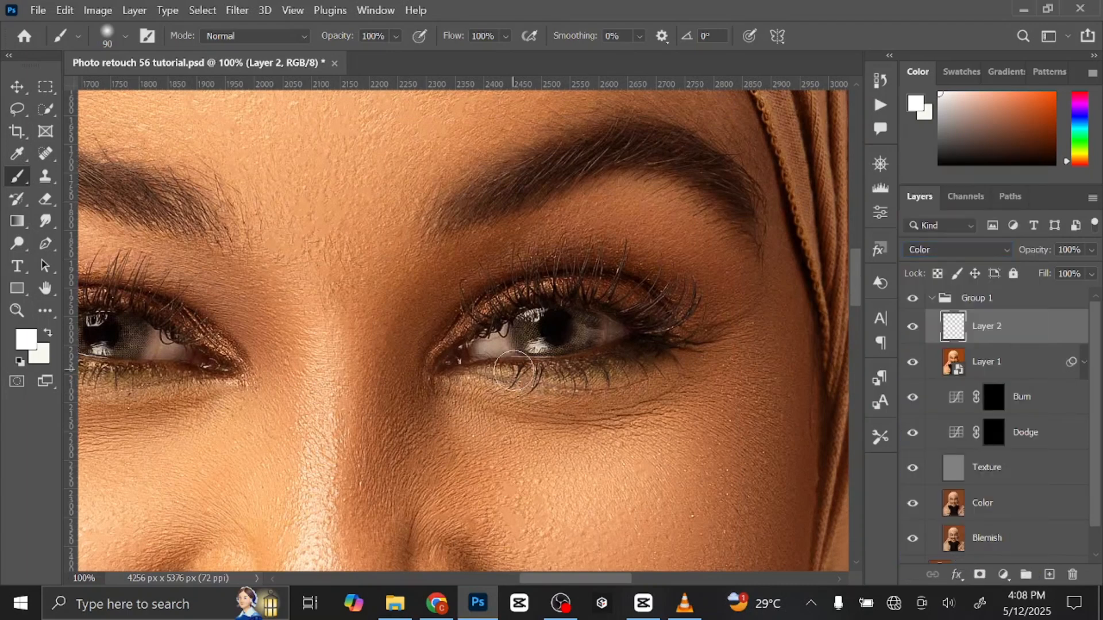
Paint white over the whites of both eyes with a small brush of about 30 px to neutralise their colour cast.
key(bracketleft)
key(bracketleft)
key(bracketleft)
key(bracketleft)
key(bracketleft)
key(bracketleft)
drag(483, 349, 508, 352)
key(bracketleft)
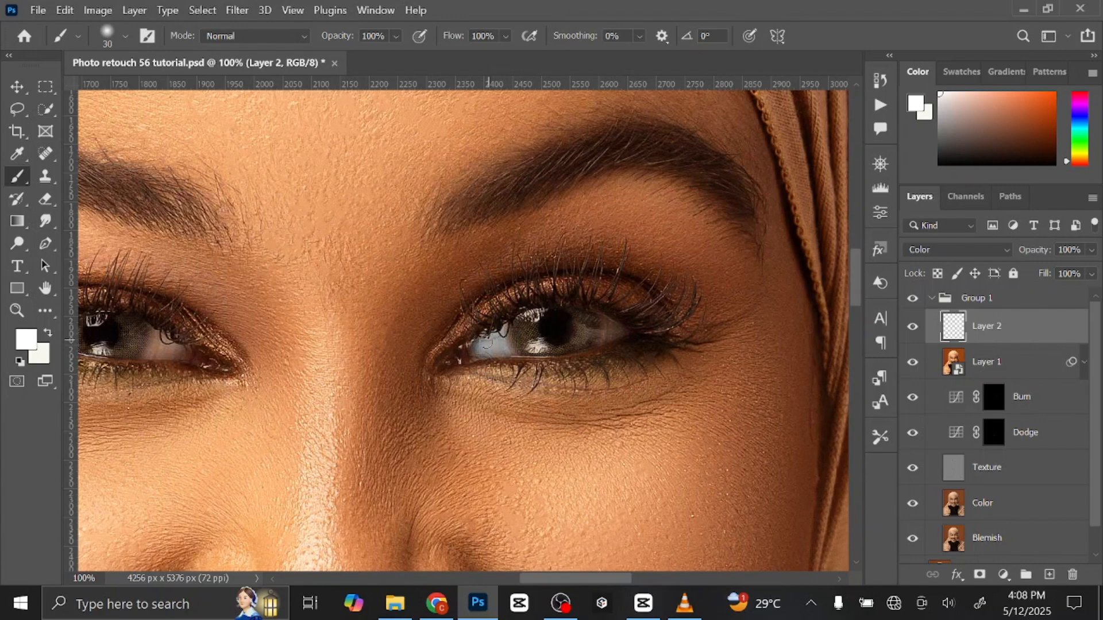
key(bracketleft)
key(bracketright)
mouse_move(430, 367)
mouse_down()
mouse_move(581, 391)
mouse_move(719, 392)
mouse_up()
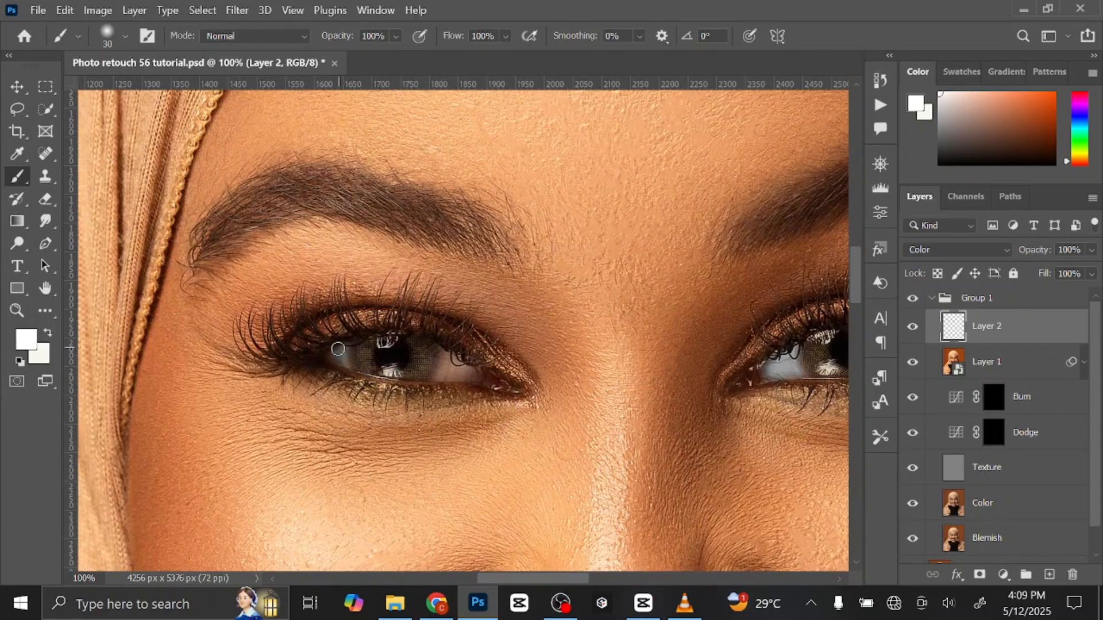
mouse_move(441, 376)
mouse_down()
mouse_move(443, 356)
mouse_move(468, 372)
mouse_up()
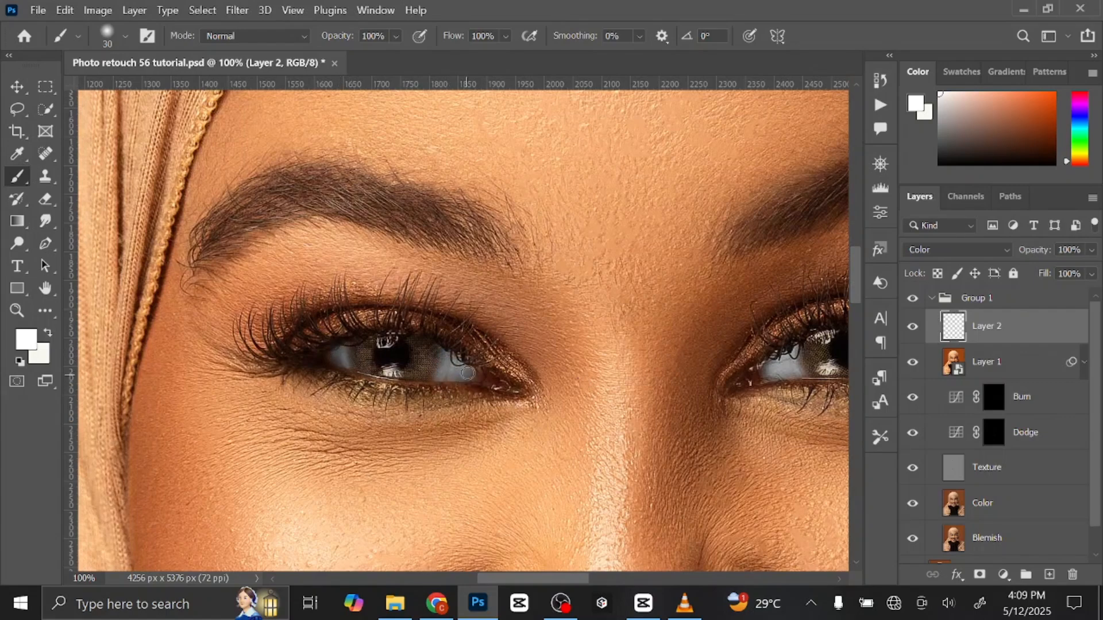
Paint white over the teeth at the left corner of the smile, avoiding the braces, with a small brush of about 20 px.
drag(545, 437, 470, 130)
drag(533, 325, 521, 202)
key(bracketleft)
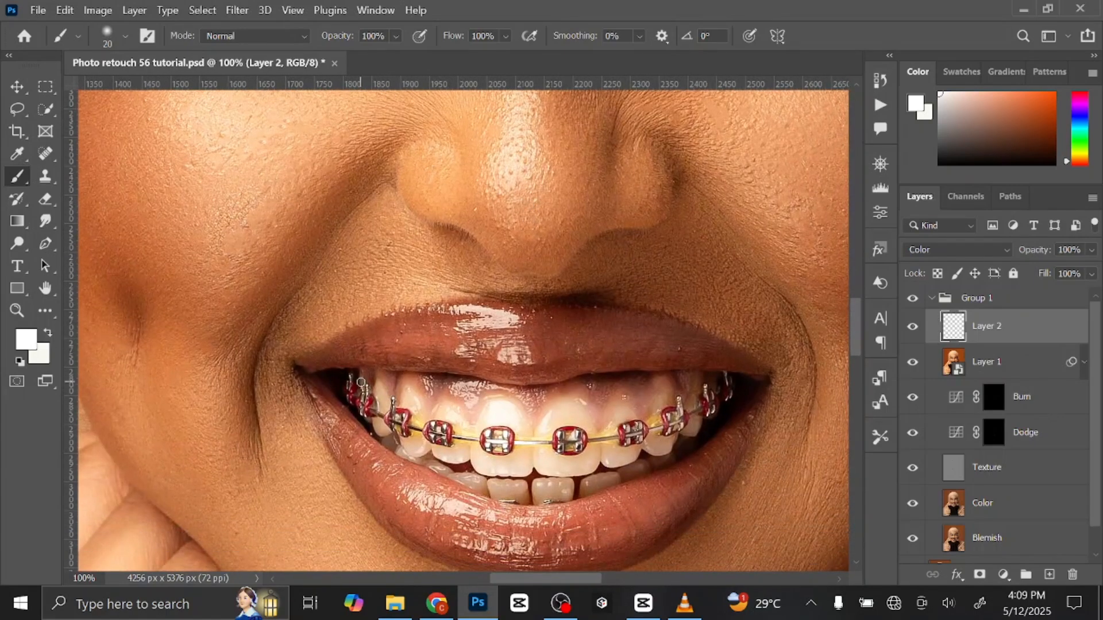
key(bracketleft)
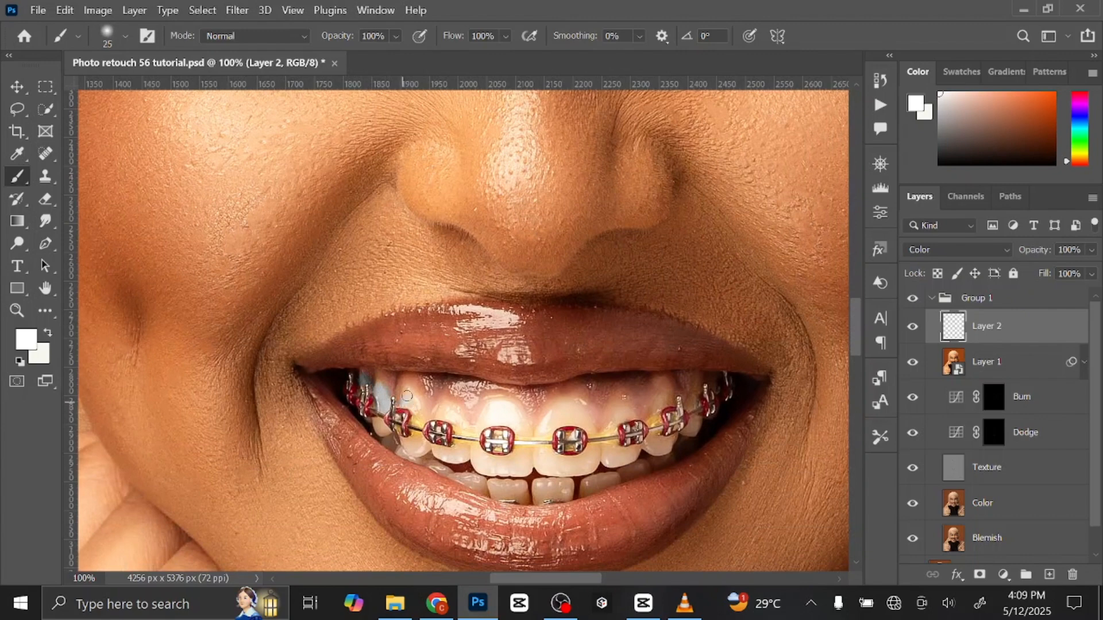
key(ctrl+plus)
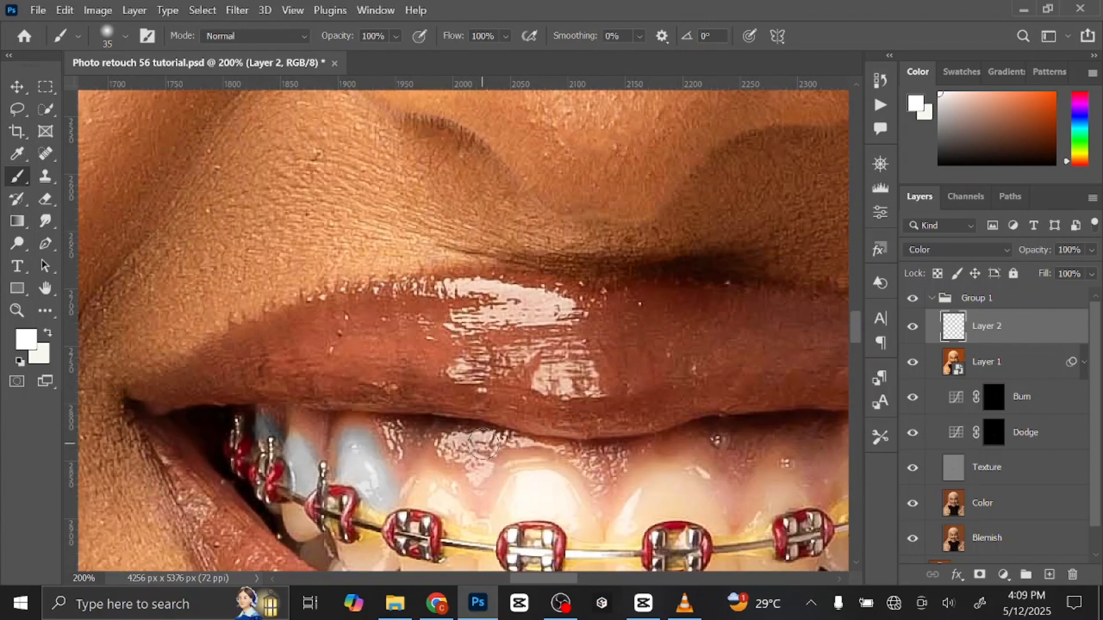
drag(482, 442, 513, 249)
key(bracketleft)
key(bracketleft)
key(bracketleft)
mouse_move(394, 321)
mouse_down()
mouse_move(405, 316)
mouse_move(375, 369)
mouse_up()
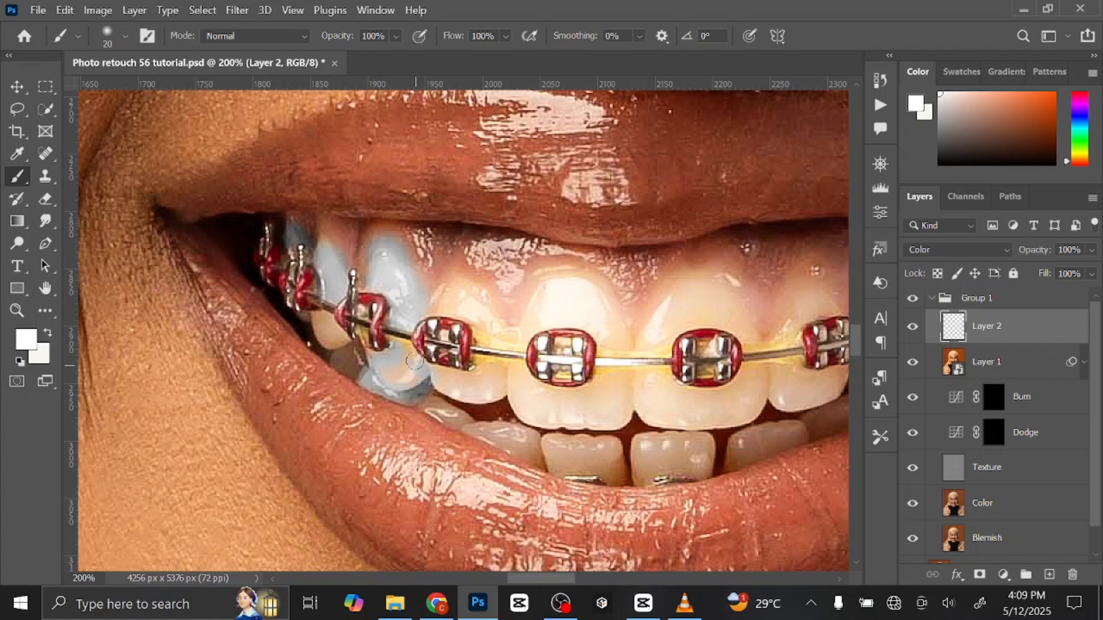
Paint white over the front upper teeth and the left and middle lower teeth, resizing the brush to fit around the brackets.
key(bracketleft)
key(bracketleft)
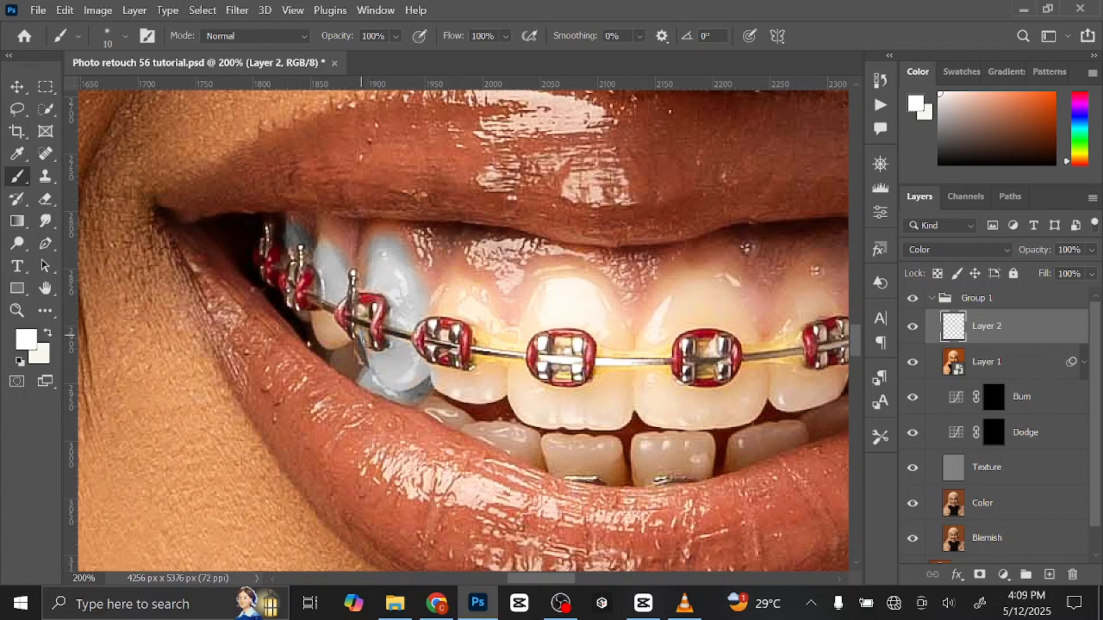
key(bracketright)
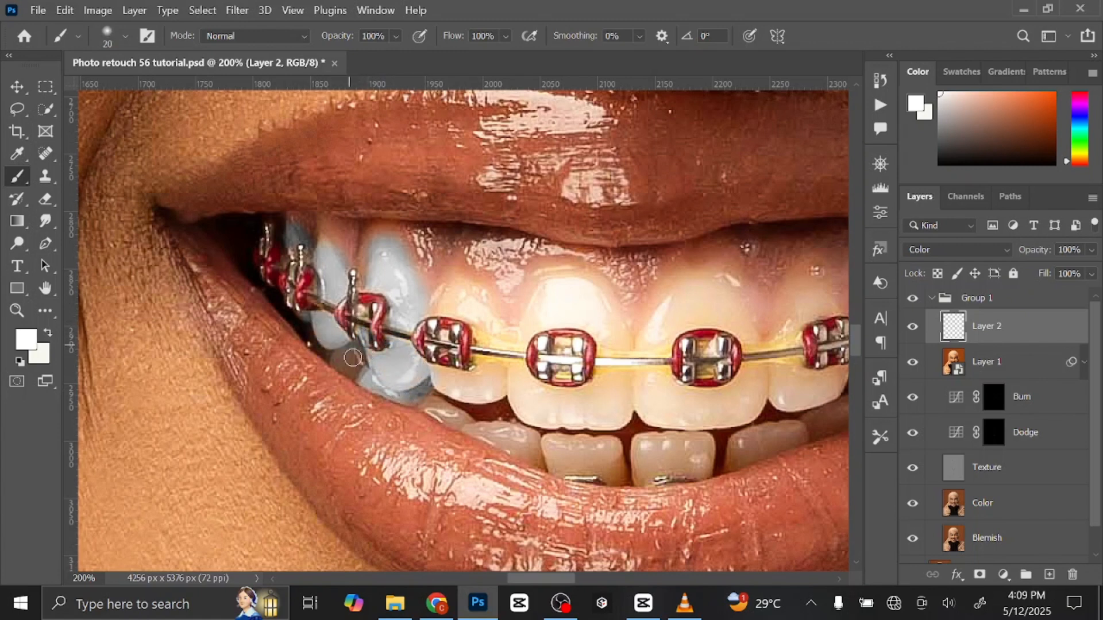
key(bracketright)
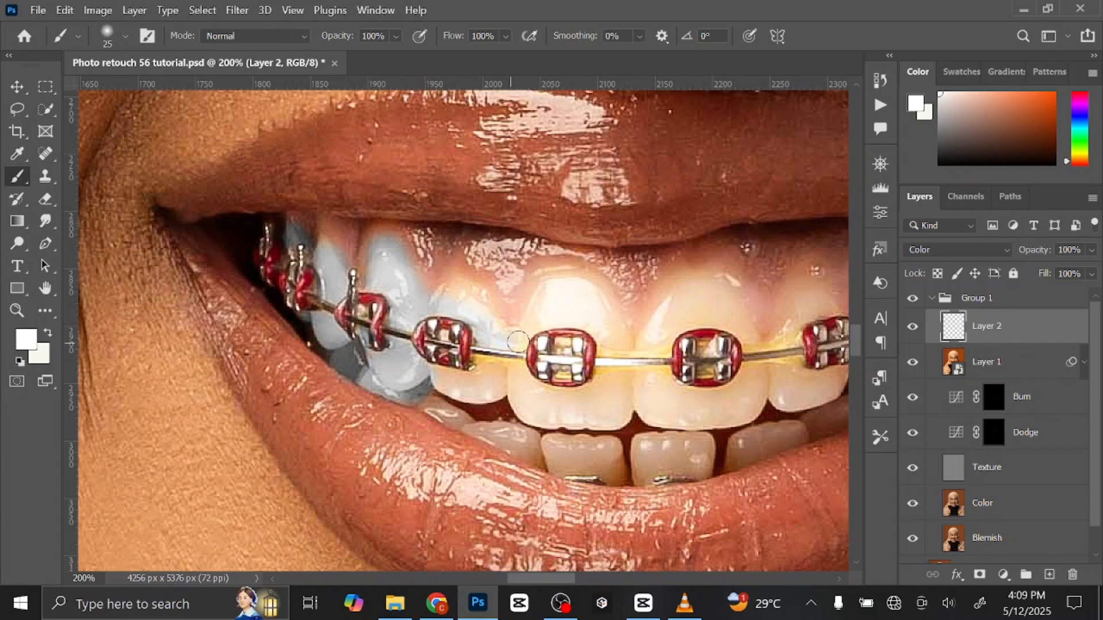
mouse_move(518, 342)
mouse_down()
mouse_move(444, 302)
mouse_move(469, 285)
mouse_move(521, 336)
mouse_move(538, 318)
mouse_move(583, 320)
mouse_move(629, 348)
mouse_move(617, 324)
mouse_move(554, 282)
mouse_move(524, 320)
mouse_move(557, 296)
mouse_move(603, 344)
mouse_move(600, 360)
mouse_move(604, 351)
mouse_move(659, 357)
mouse_move(671, 329)
mouse_move(723, 322)
mouse_move(749, 342)
mouse_move(753, 328)
mouse_move(704, 287)
mouse_move(647, 331)
mouse_move(689, 280)
mouse_move(644, 341)
mouse_move(667, 377)
mouse_move(623, 377)
mouse_move(561, 400)
mouse_move(517, 376)
mouse_move(433, 379)
mouse_move(480, 363)
mouse_move(506, 370)
mouse_move(502, 392)
mouse_move(465, 393)
mouse_move(510, 358)
mouse_move(512, 339)
mouse_move(486, 346)
mouse_up()
key(bracketright)
key(bracketleft)
key(bracketright)
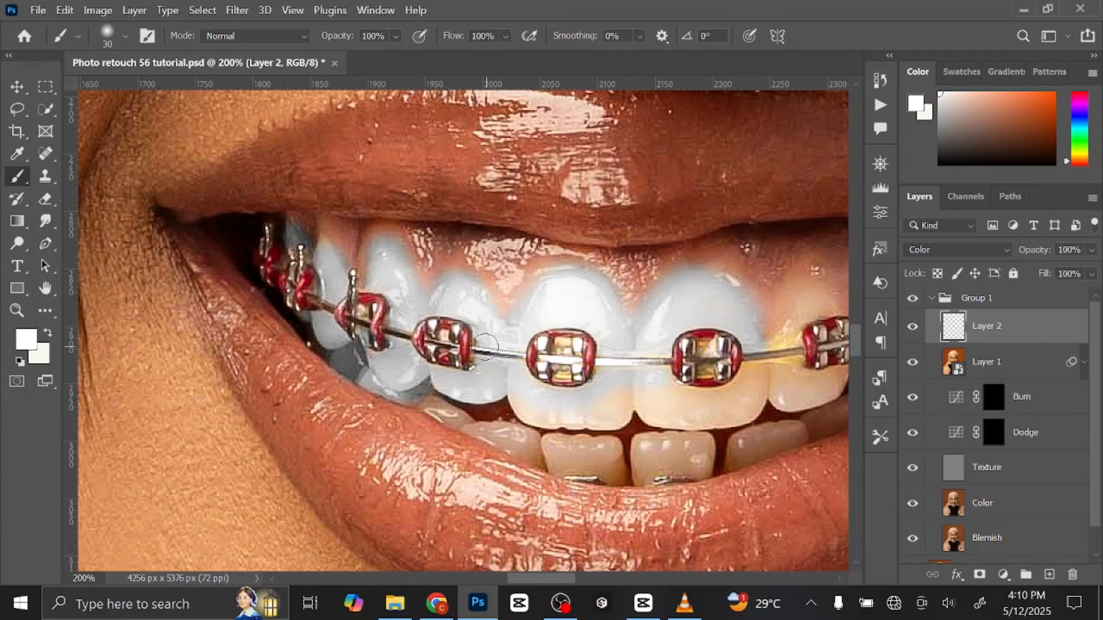
key(bracketleft)
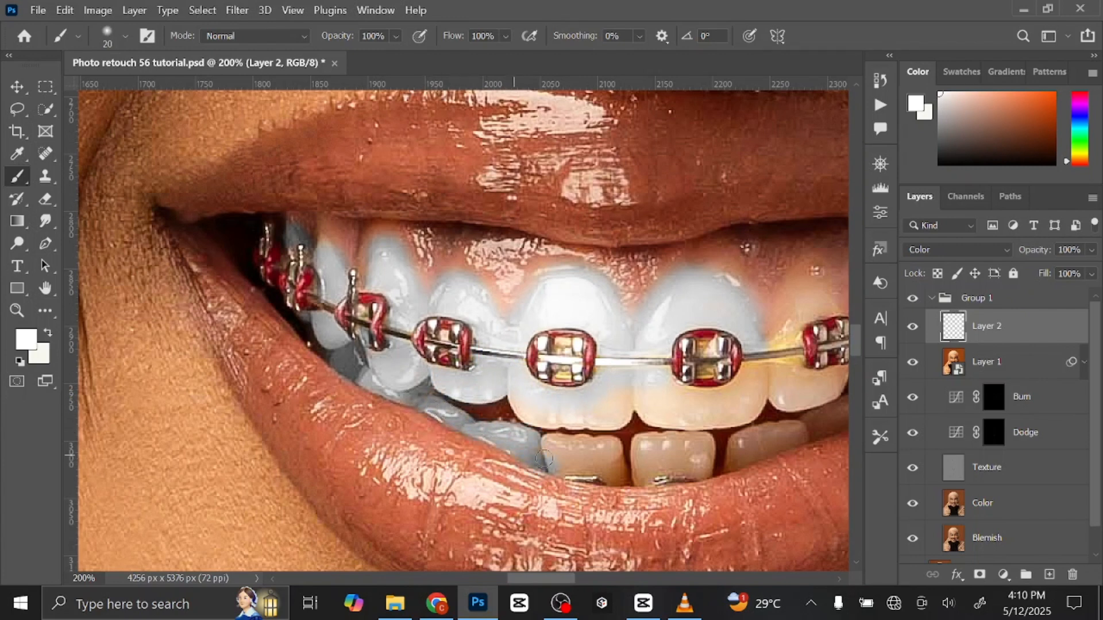
key(bracketright)
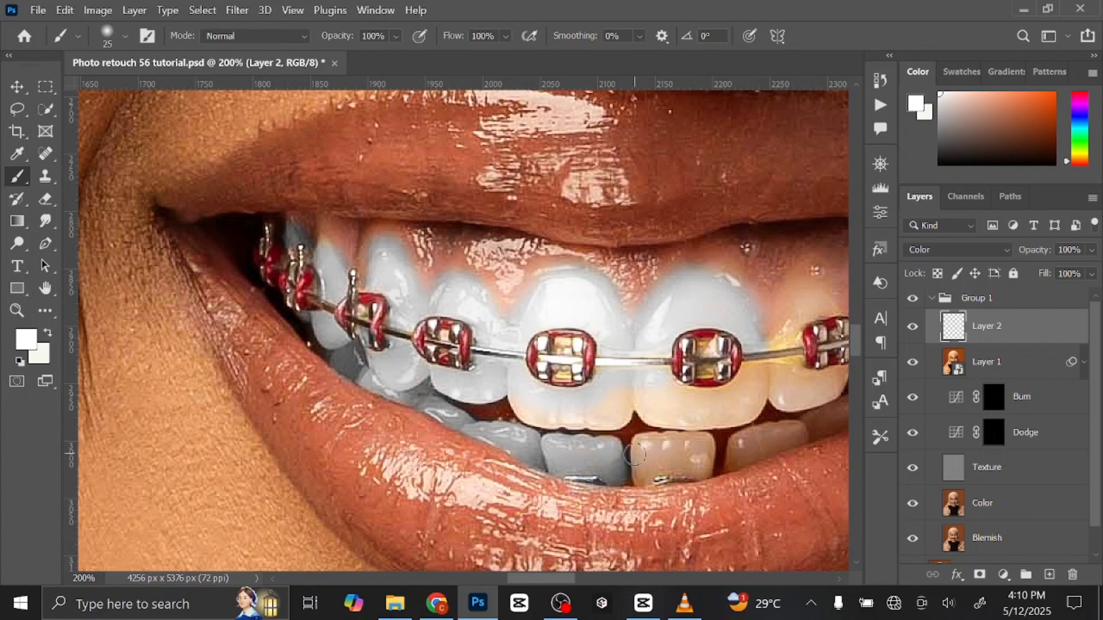
key(bracketleft)
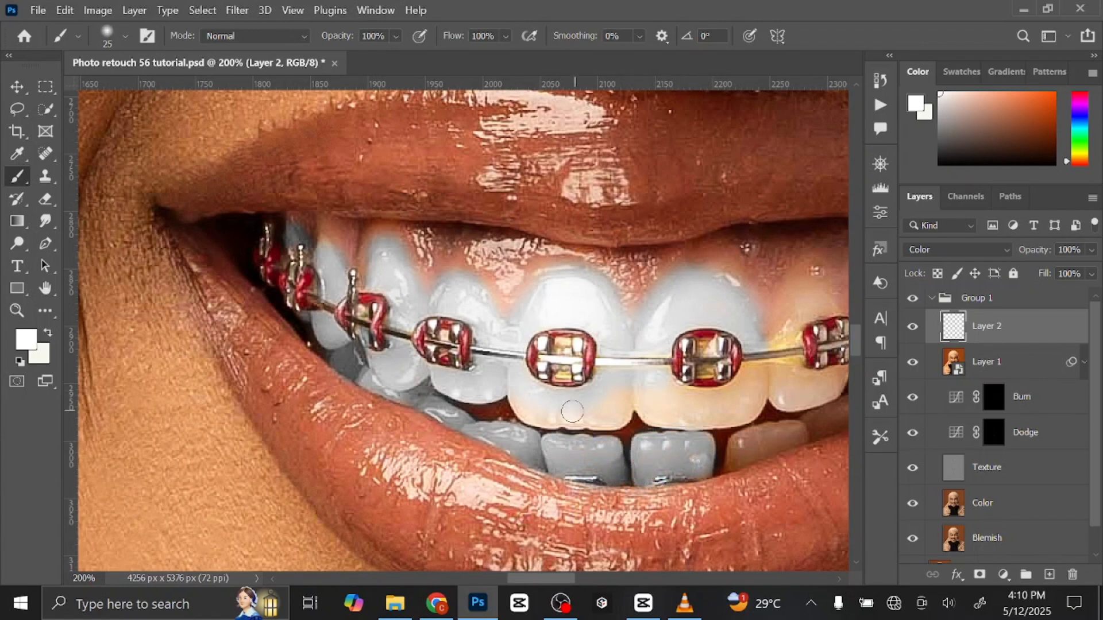
mouse_move(572, 412)
mouse_down()
mouse_move(526, 414)
mouse_move(572, 421)
mouse_move(650, 398)
mouse_move(596, 410)
mouse_move(648, 389)
mouse_move(727, 400)
mouse_move(782, 348)
mouse_move(773, 394)
mouse_move(684, 418)
mouse_move(630, 402)
mouse_up()
key(bracketright)
key(bracketright)
Paint white over the upper teeth at the right side of the smile with a brush of about 15 to 20 px.
key(space)
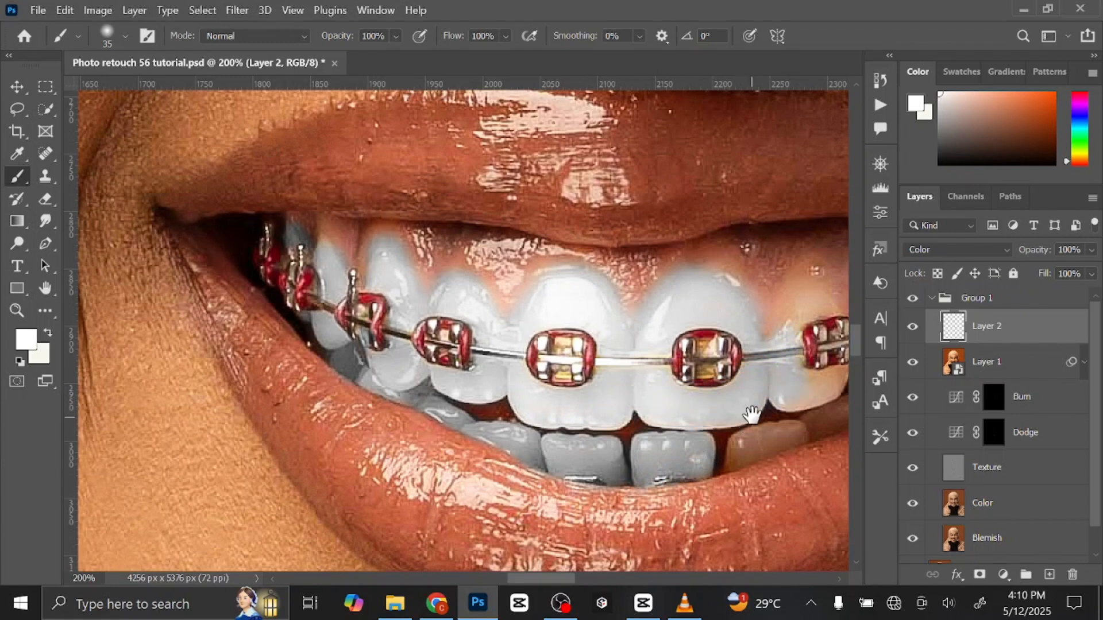
drag(776, 398, 549, 436)
key(bracketleft)
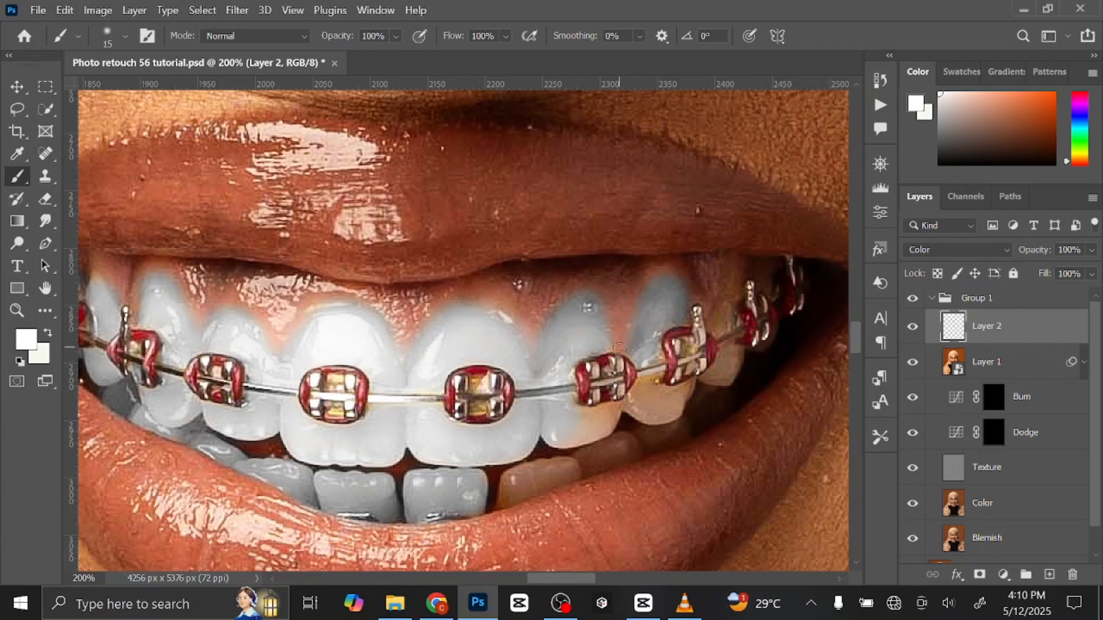
key(bracketright)
key(bracketright)
key(bracketright)
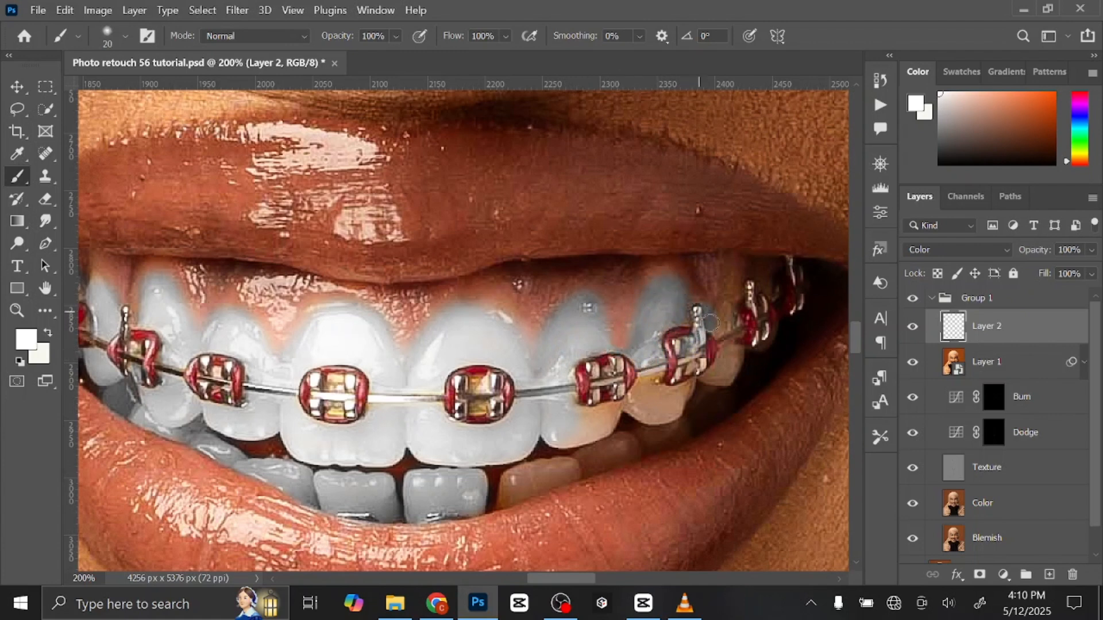
key(bracketleft)
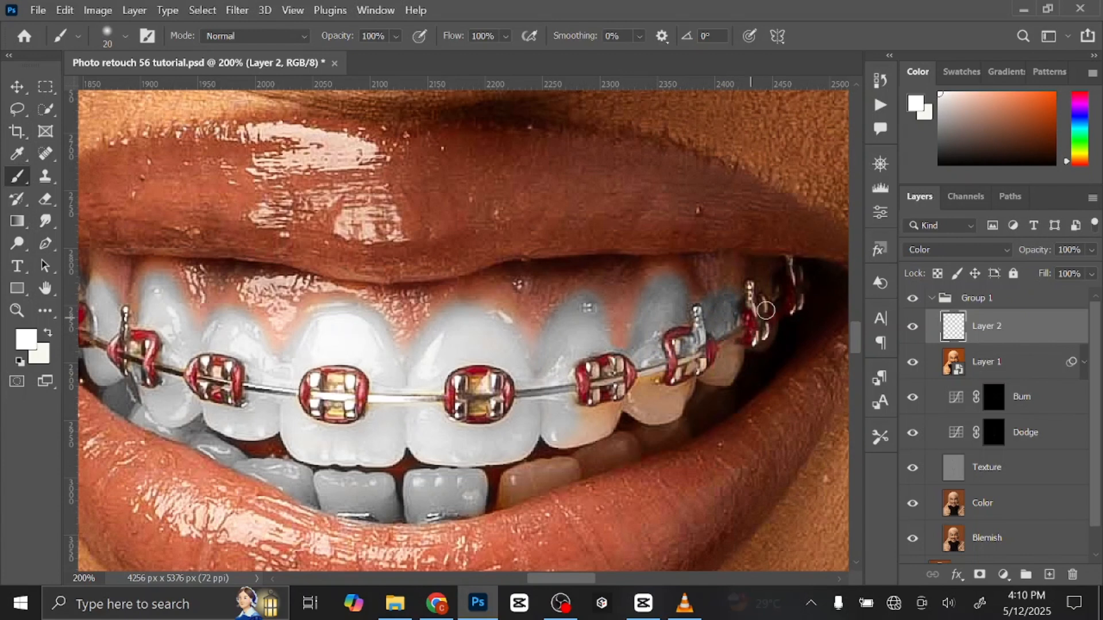
key(bracketleft)
mouse_move(714, 378)
mouse_down()
mouse_move(733, 347)
mouse_move(740, 358)
mouse_move(711, 379)
mouse_up()
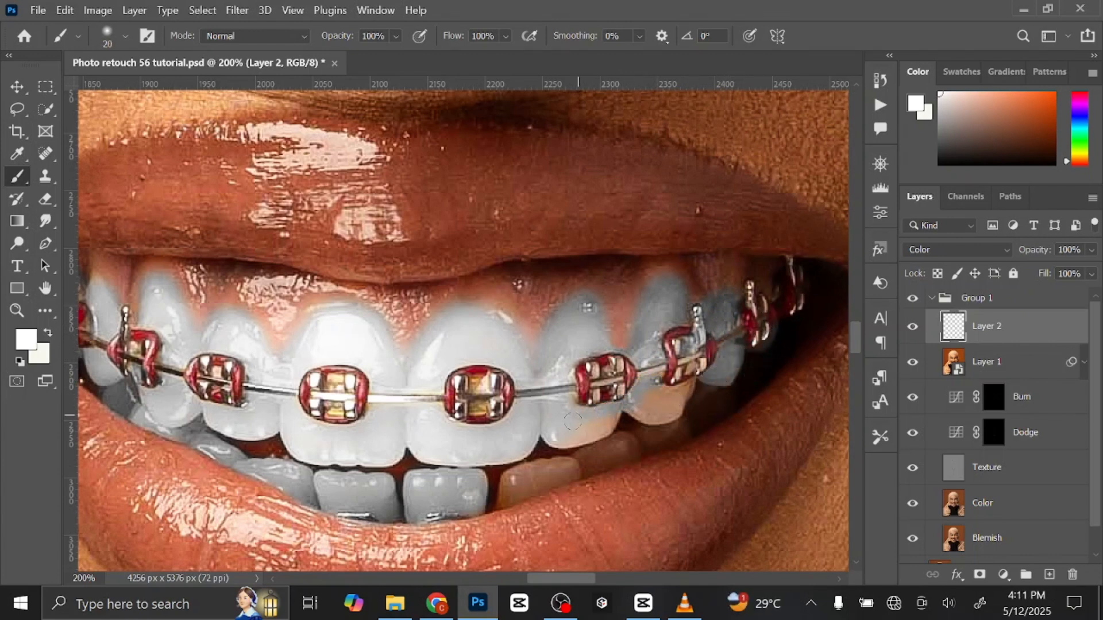
key(bracketleft)
mouse_move(682, 400)
mouse_down()
mouse_move(655, 403)
mouse_move(688, 373)
mouse_up()
Paint white over the remaining lower teeth at the right side of the smile with a small brush.
key(bracketleft)
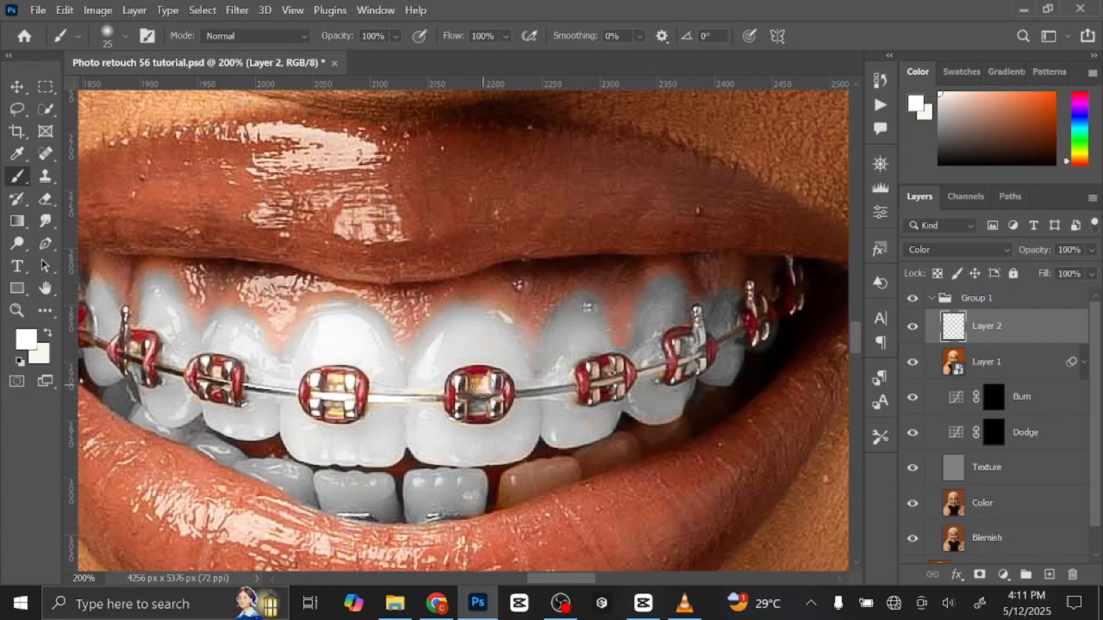
key(bracketleft)
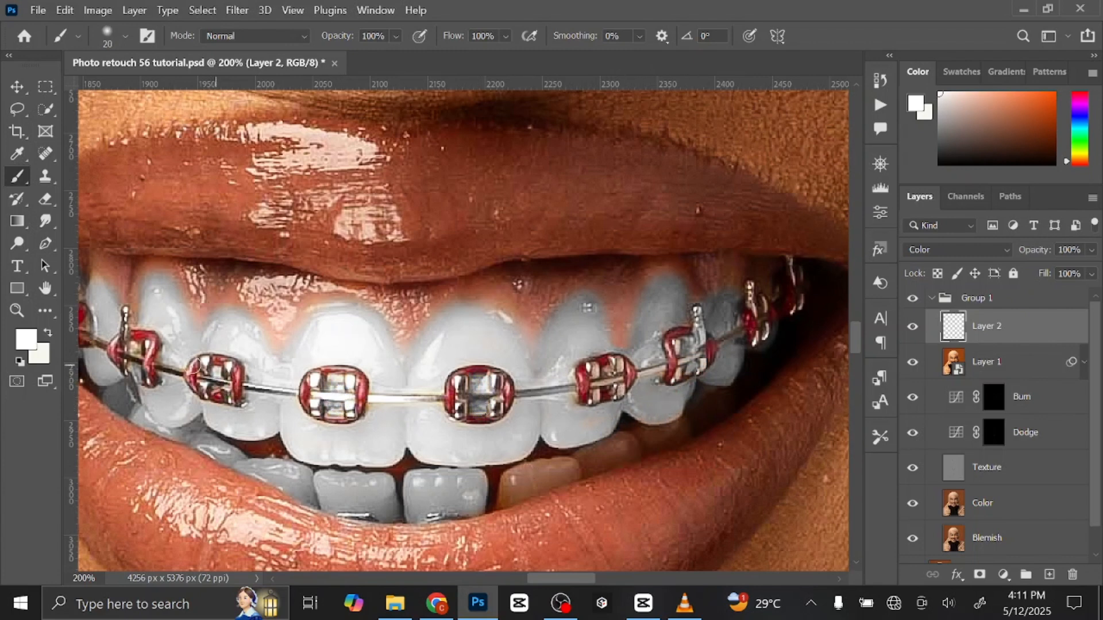
key(bracketleft)
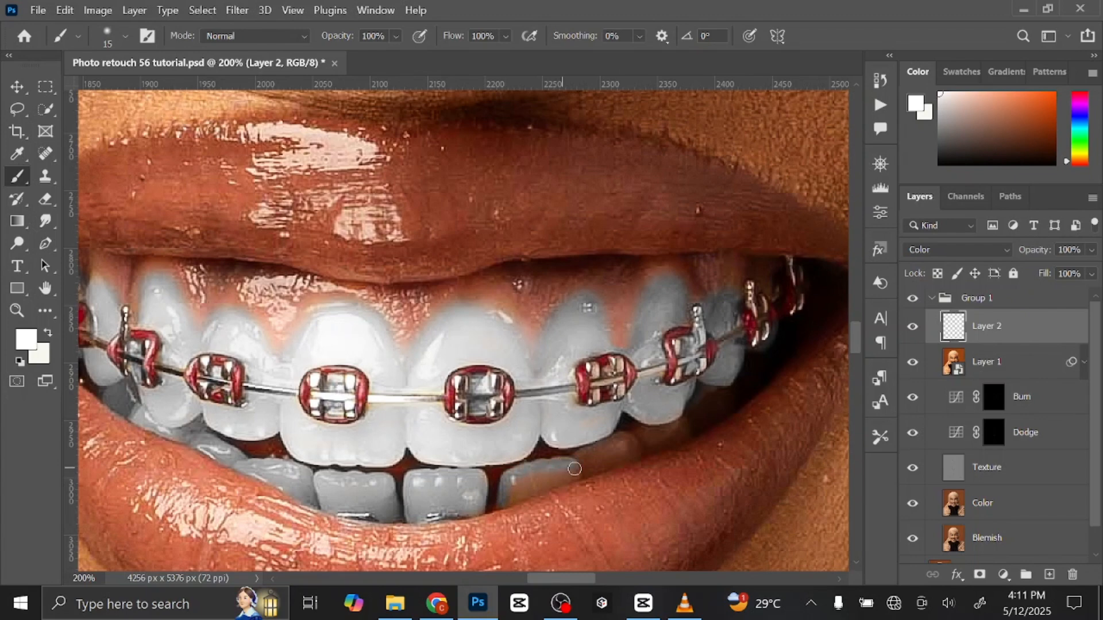
key(bracketright)
mouse_move(575, 469)
mouse_down()
mouse_move(515, 493)
mouse_move(606, 449)
mouse_up()
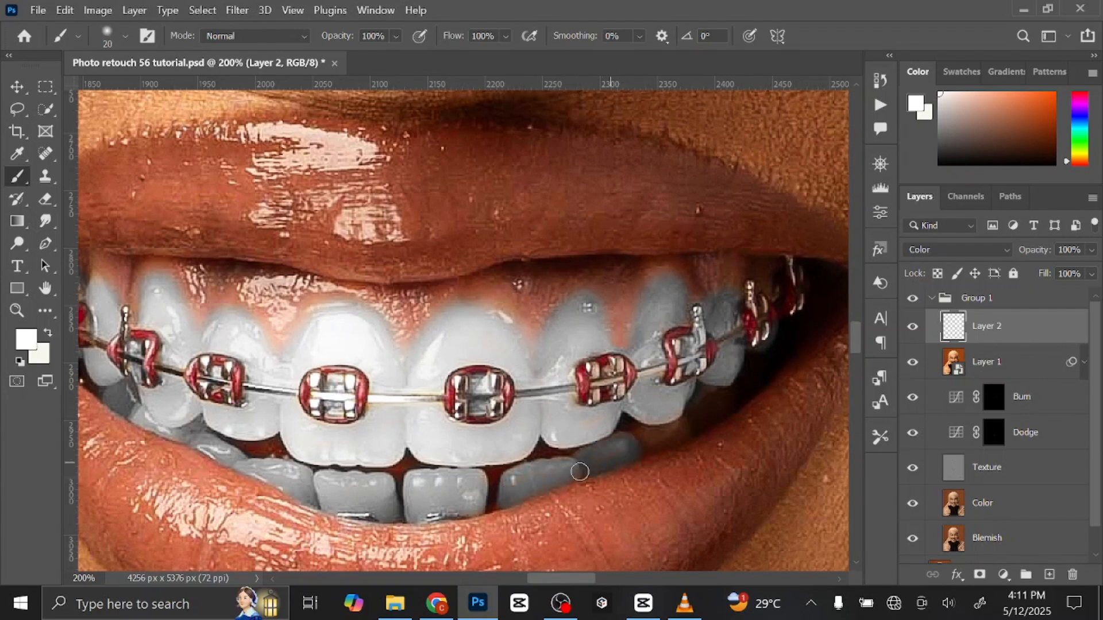
key(bracketright)
key(bracketright)
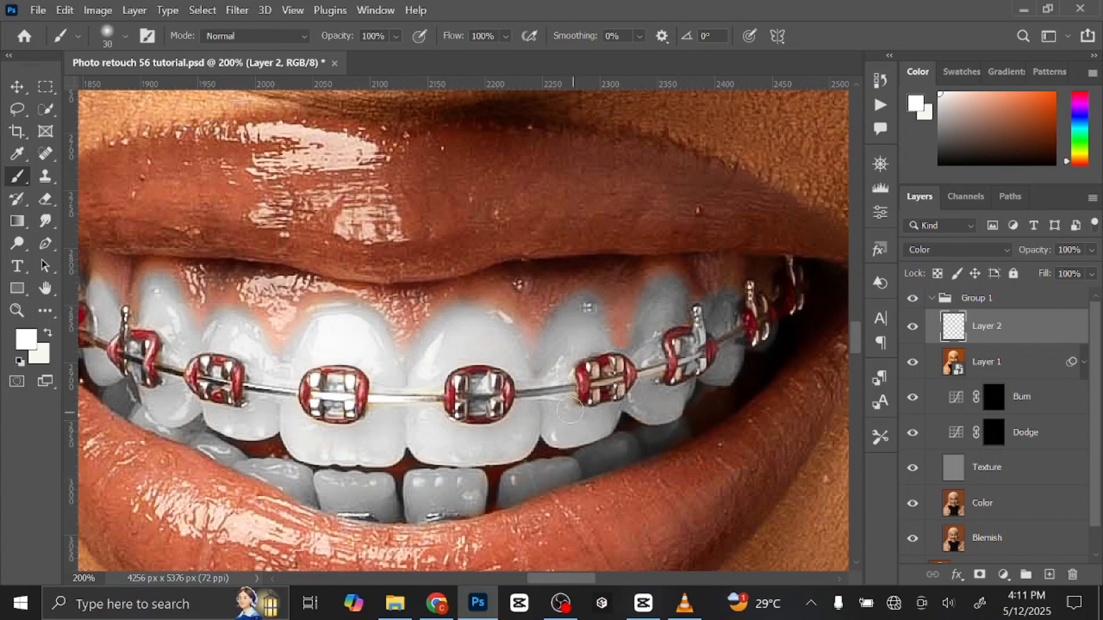
Collapse Group 1 and toggle its visibility to compare the whole retouched portrait with the original.
key(ctrl+minus)
key(ctrl+minus)
key(ctrl+minus)
key(ctrl+minus)
key(ctrl+minus)
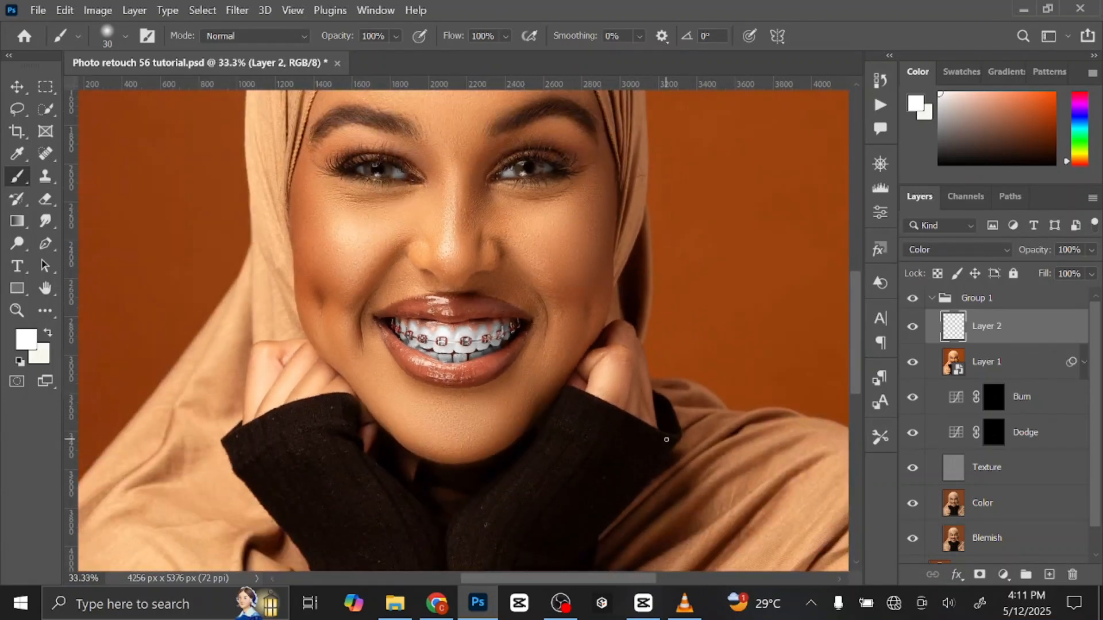
drag(591, 283, 597, 351)
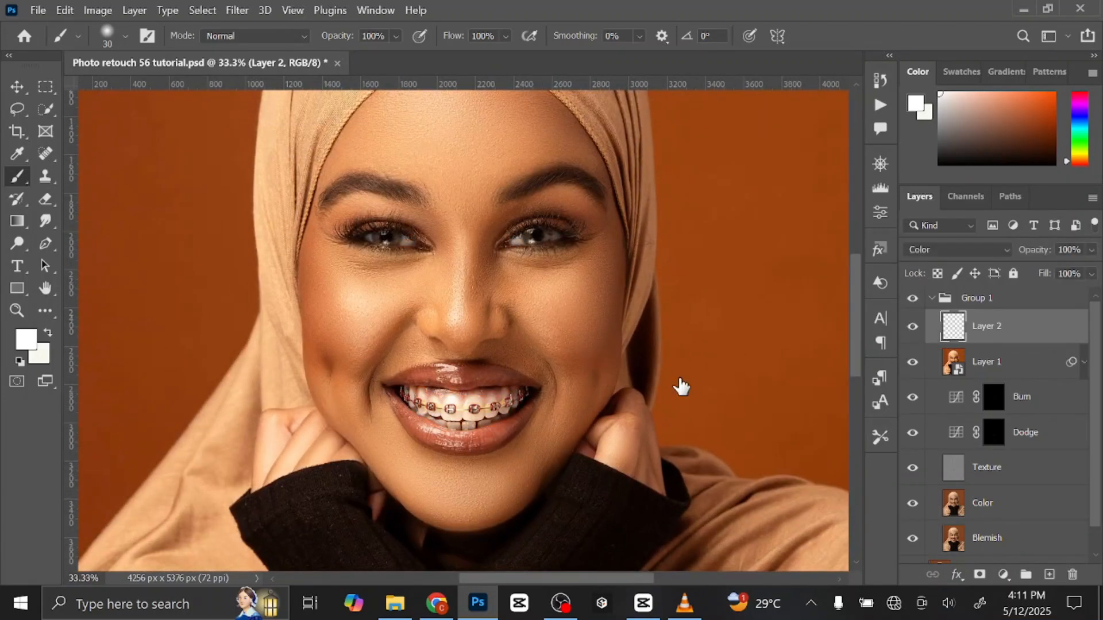
key(ctrl+0)
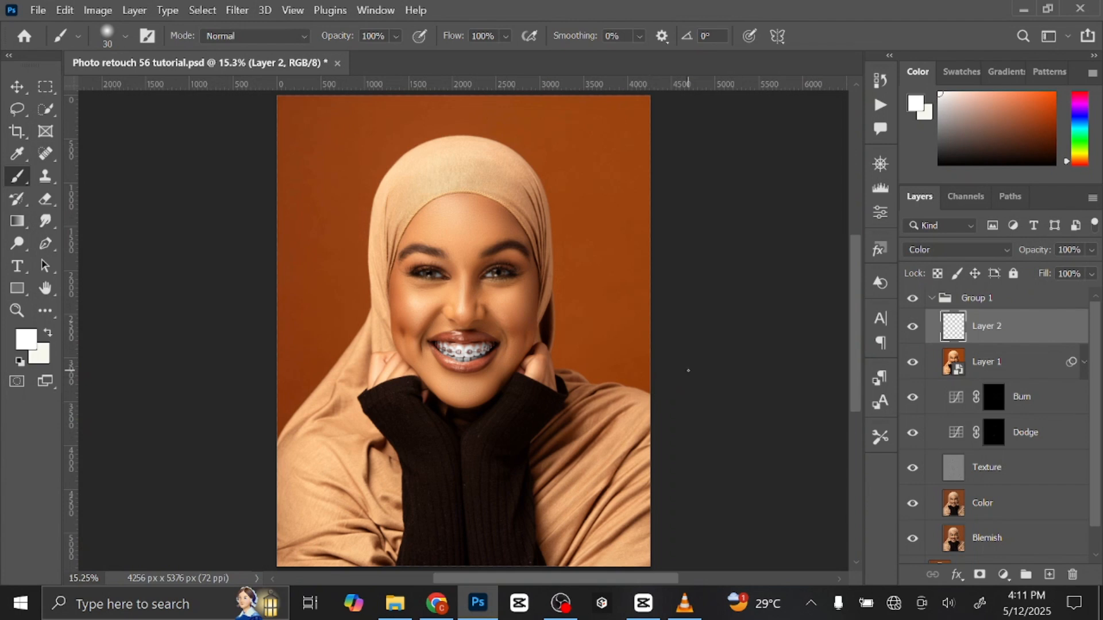
click(935, 302)
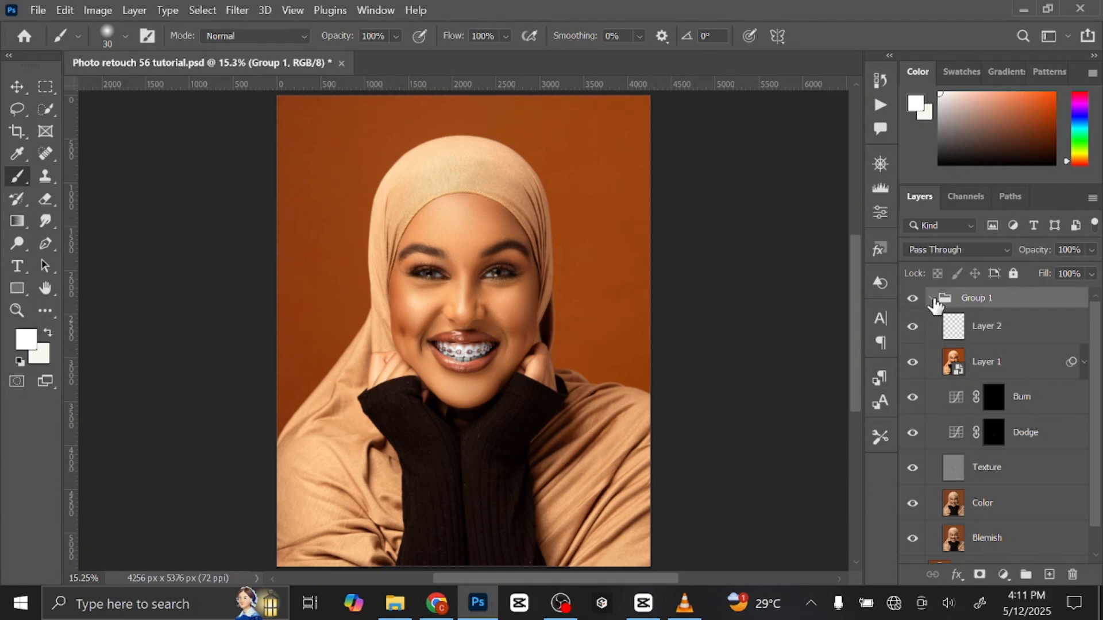
click(931, 298)
click(911, 299)
click(910, 299)
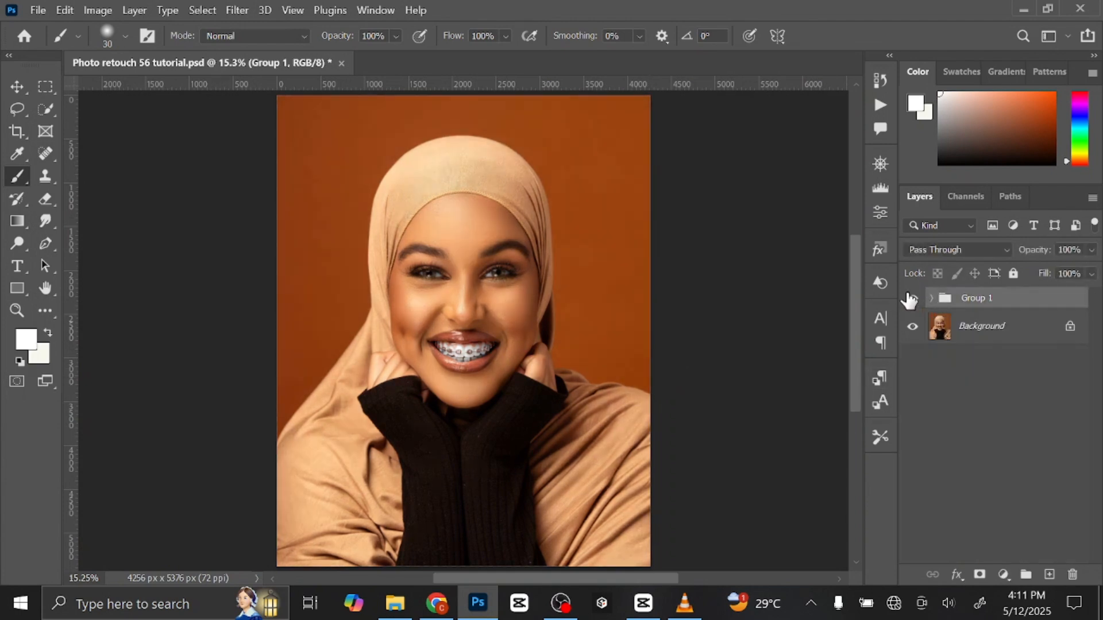